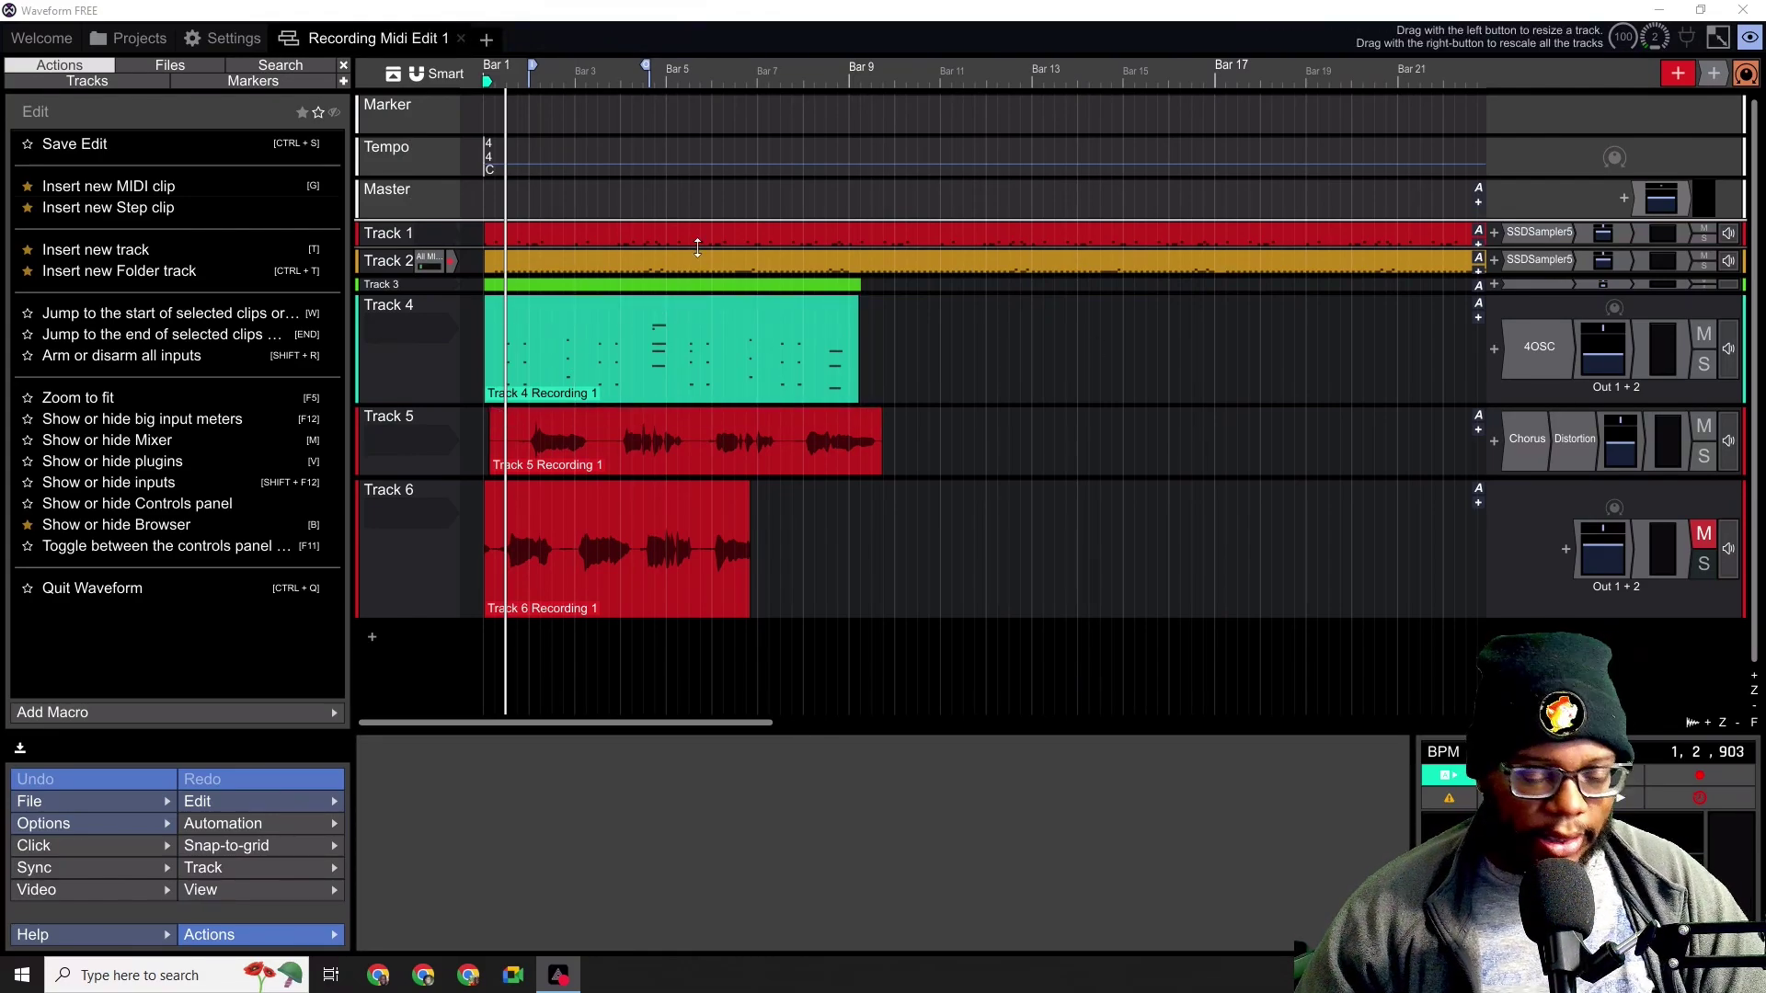
- Play the arrangement from about bar 3, then stop it after a few seconds
left_click(612, 690)
key("space")
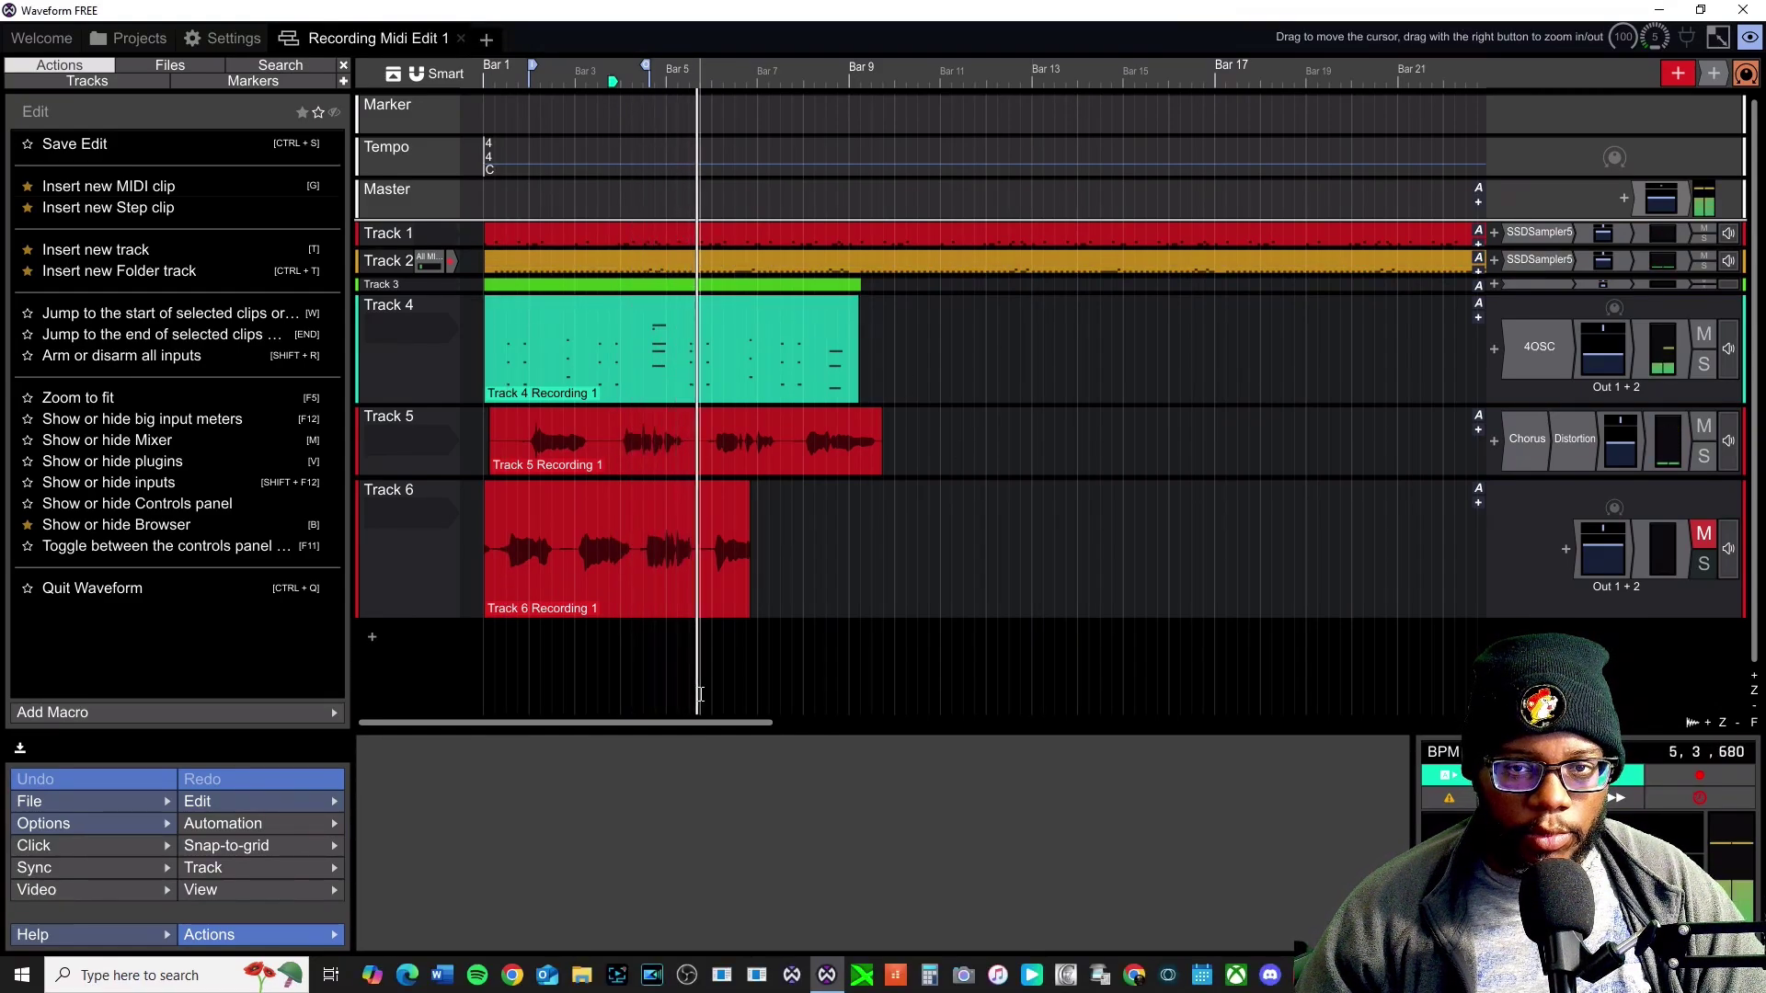
key("space")
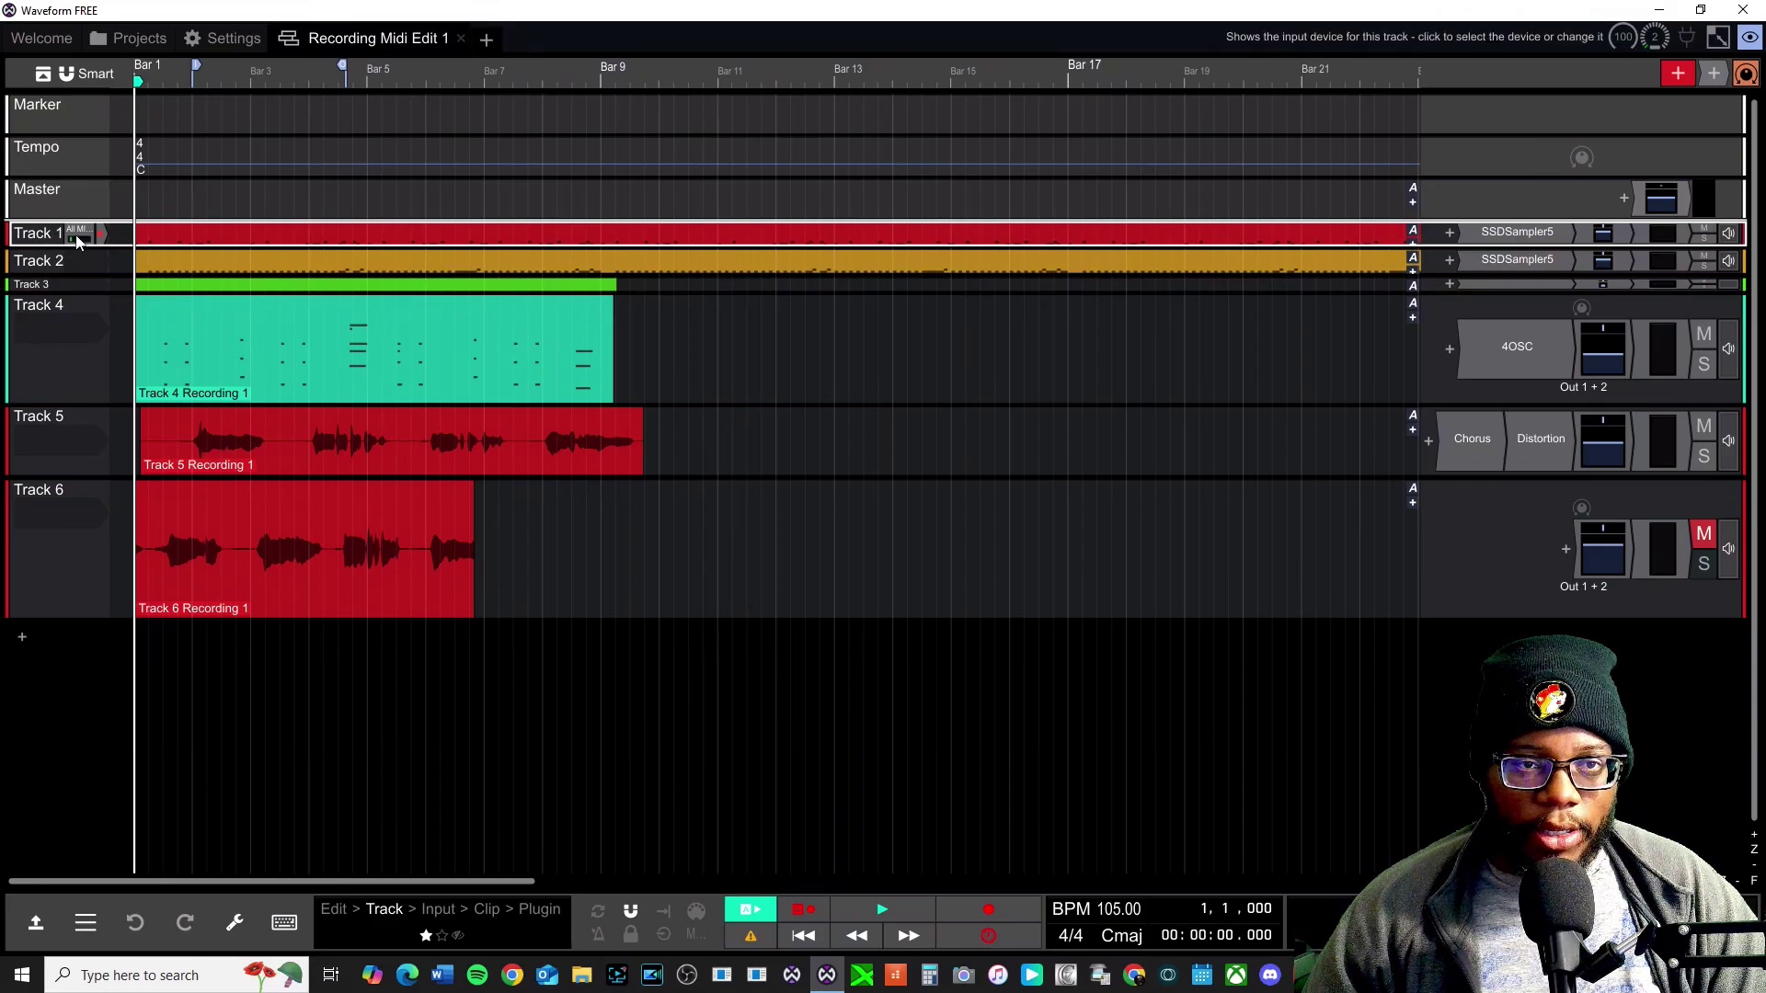
- Start an archive of the edit with Export Type set to 'Export as files in a directory'
left_click(36, 932)
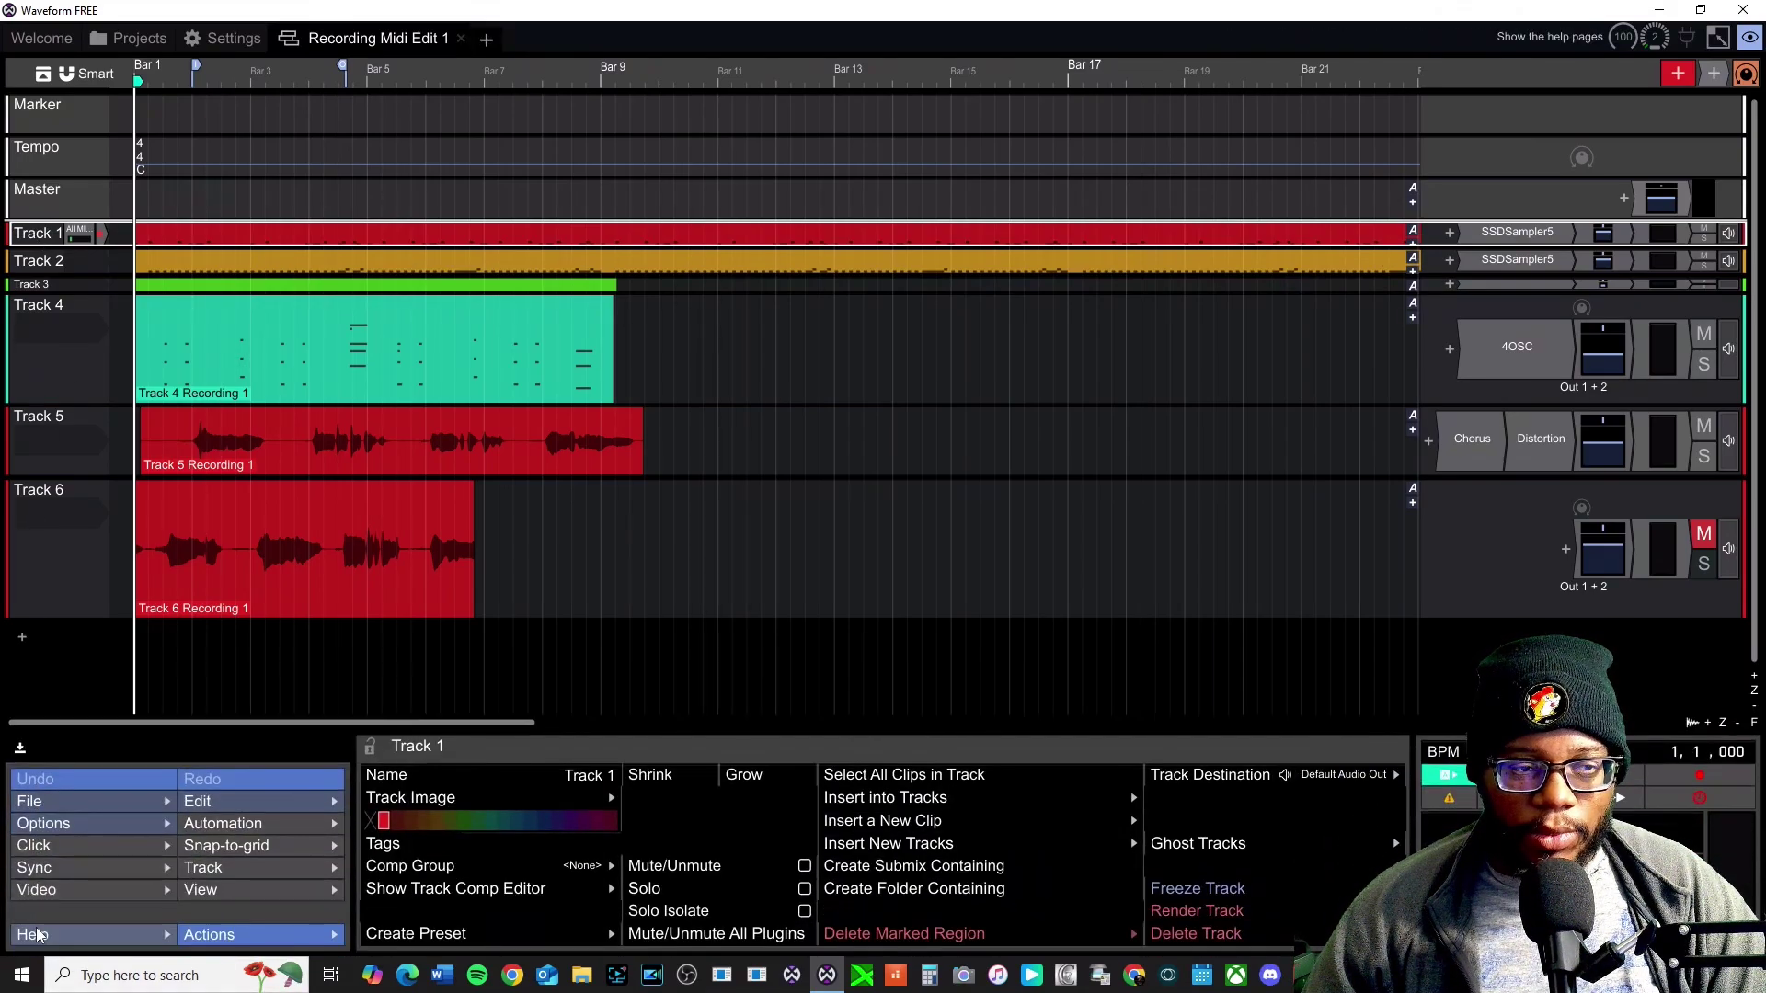
left_click(99, 804)
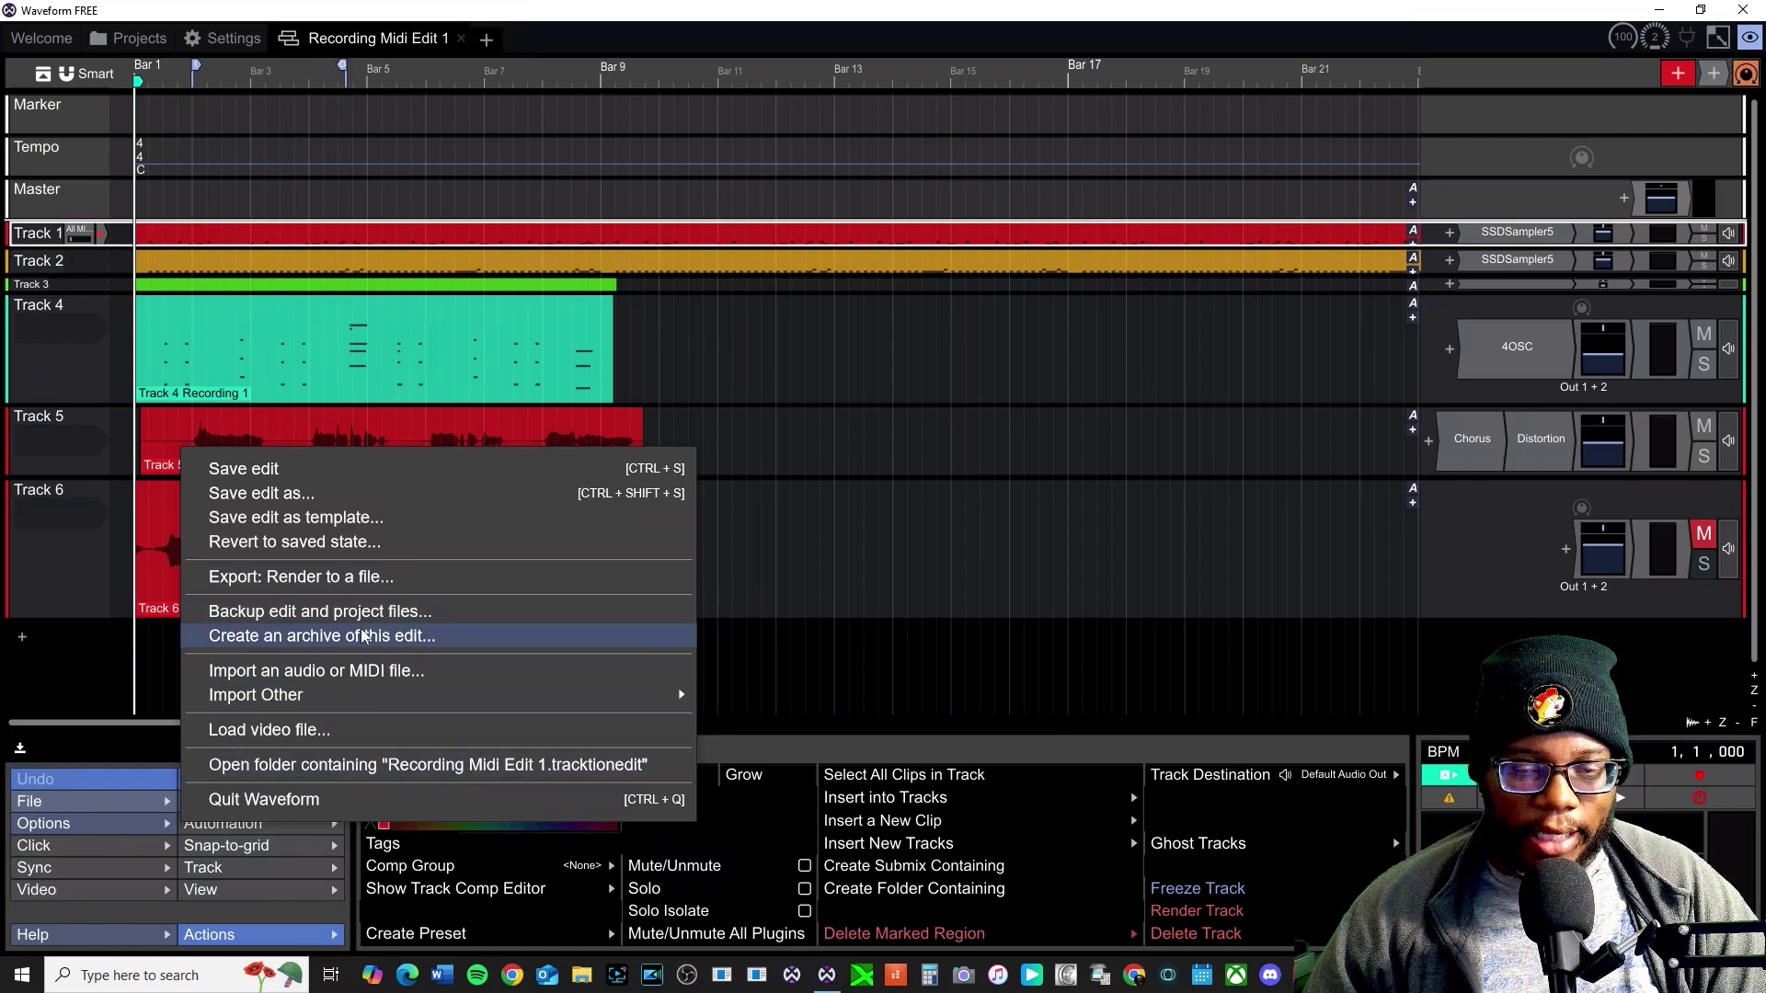
left_click(346, 636)
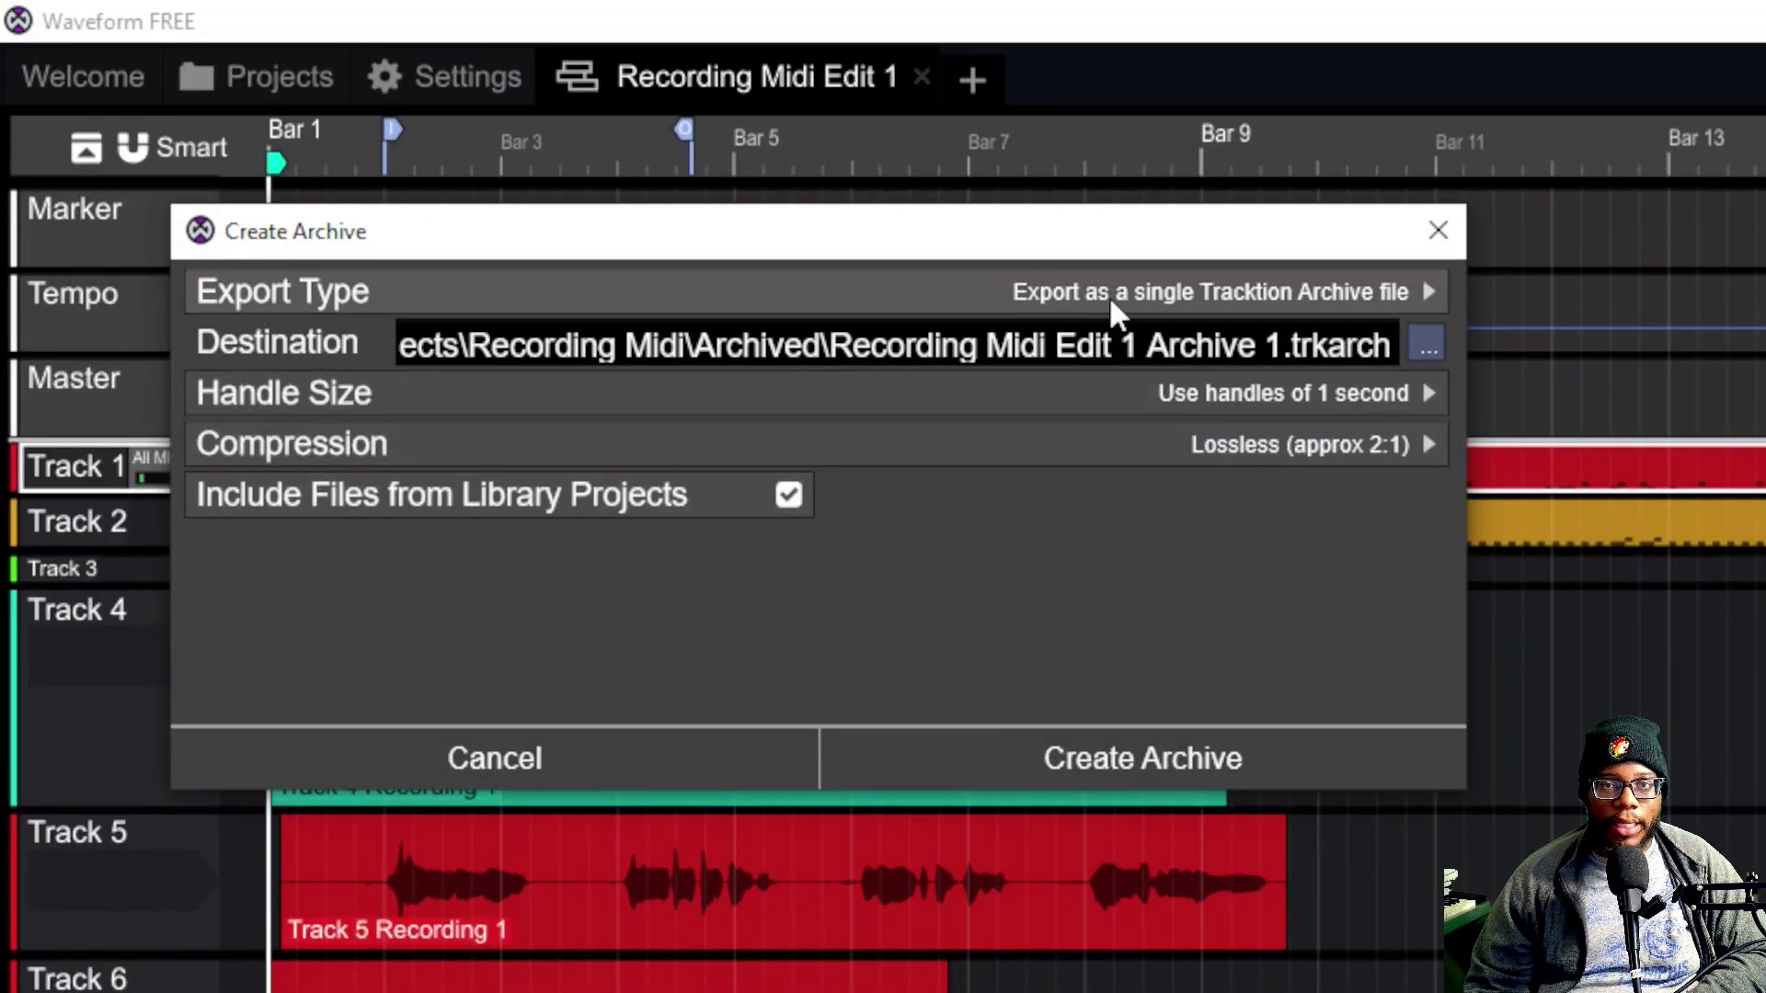
left_click(1308, 309)
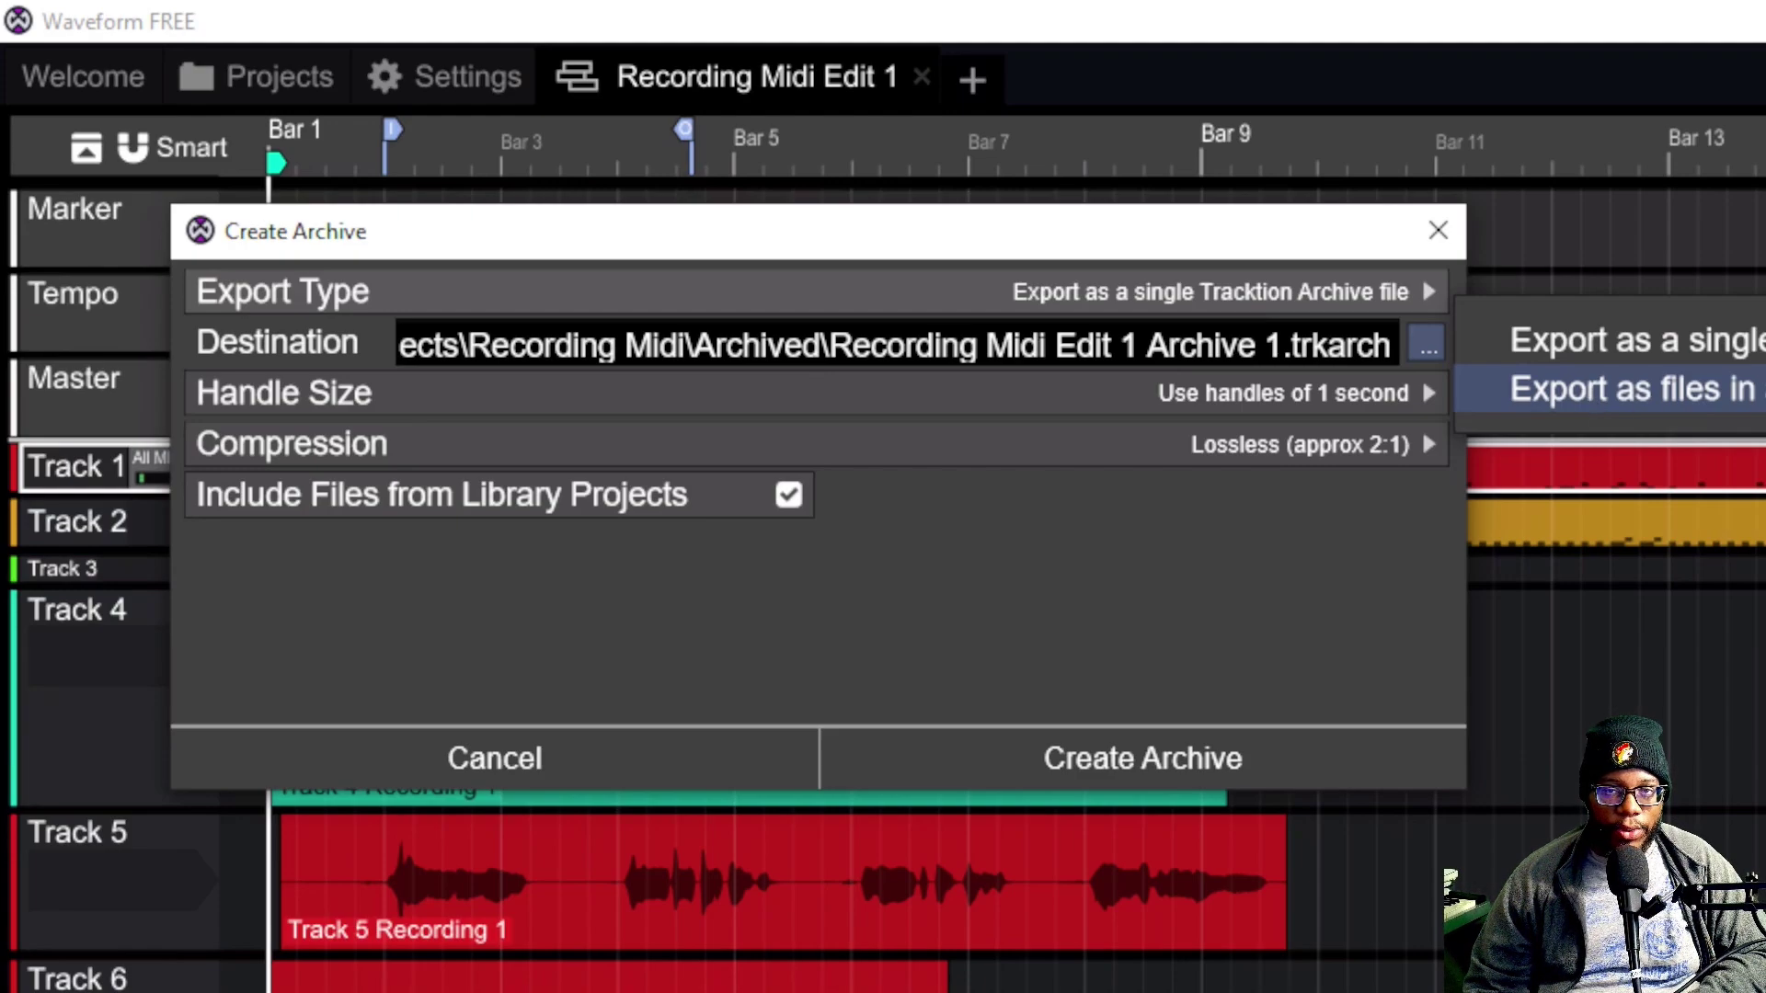
left_click(1638, 388)
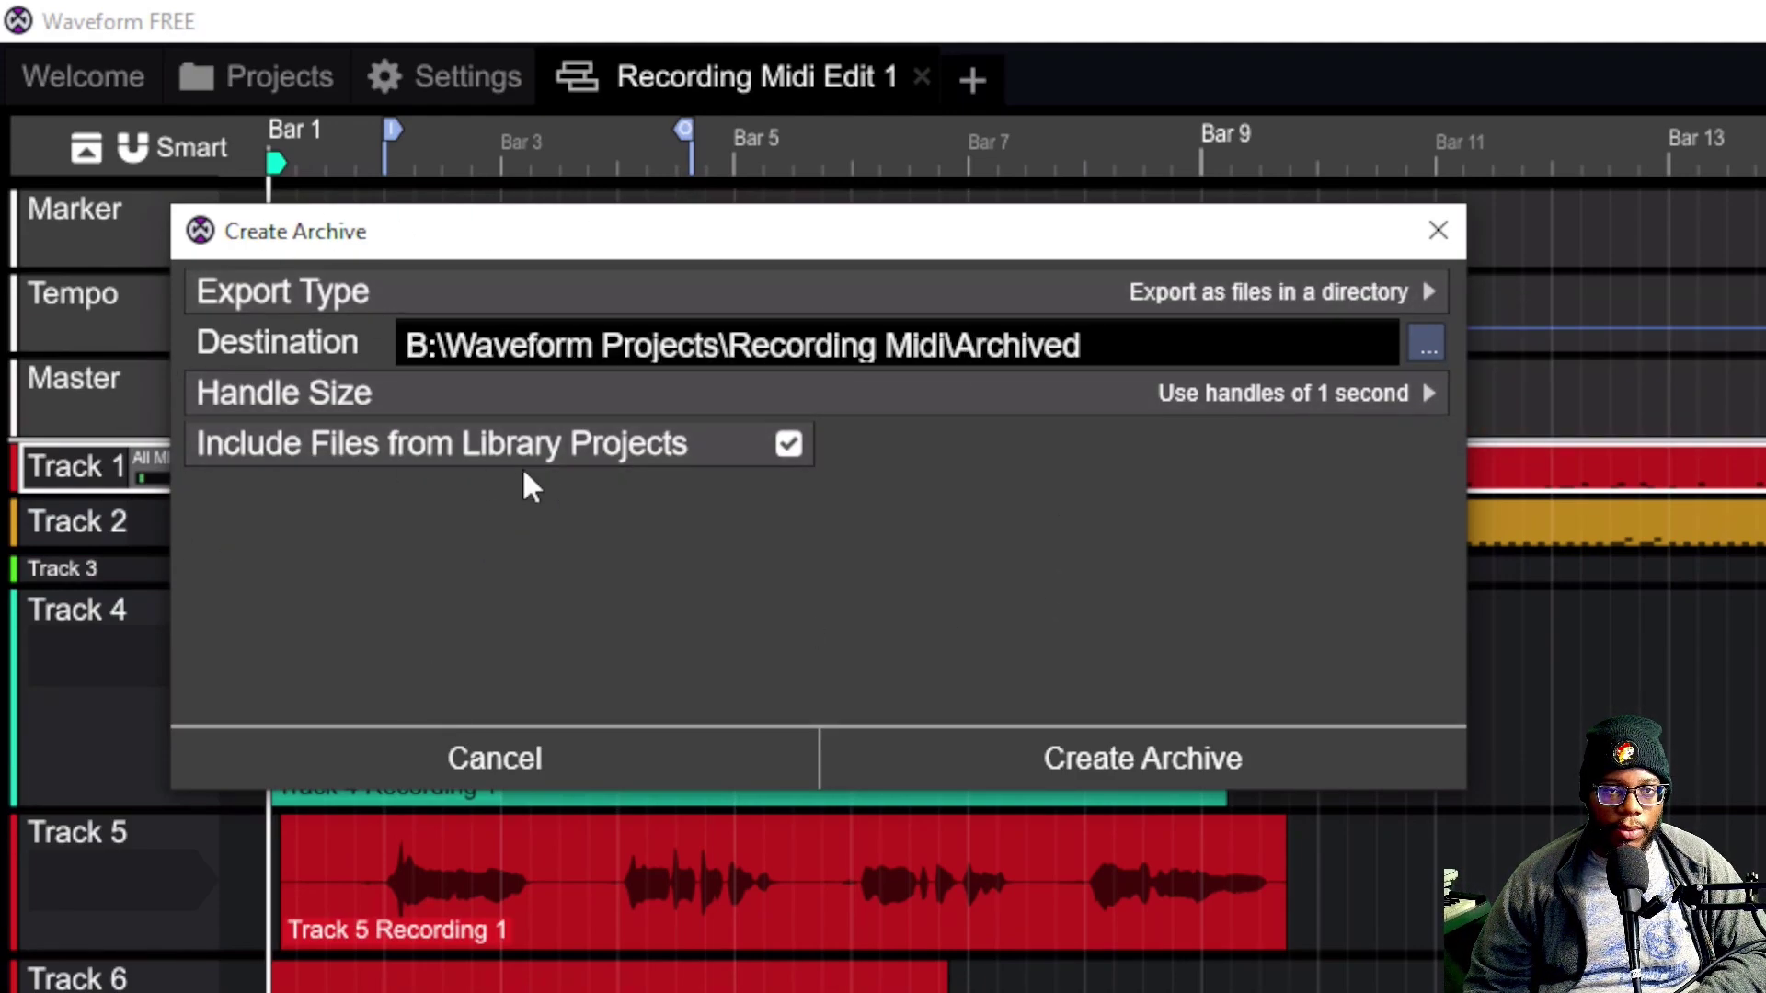
left_click(250, 354)
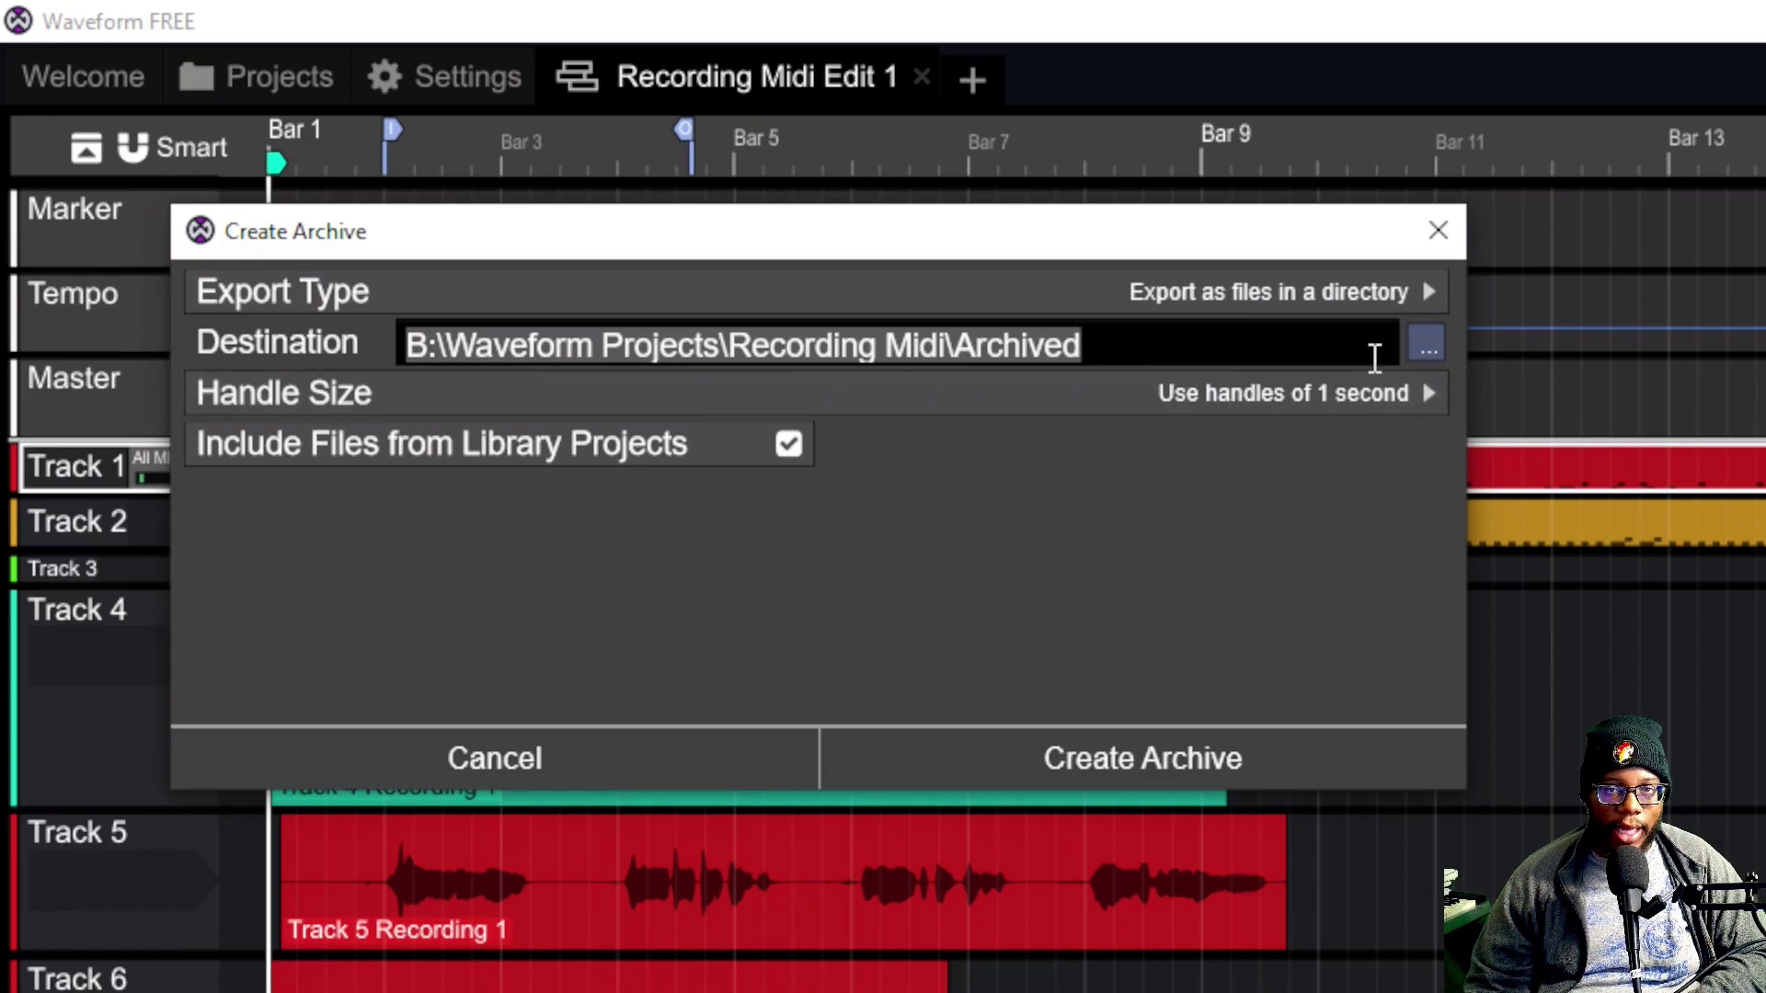
- Point the archive destination to This PC > Music > Waveform Archive > Archived
left_click(1426, 359)
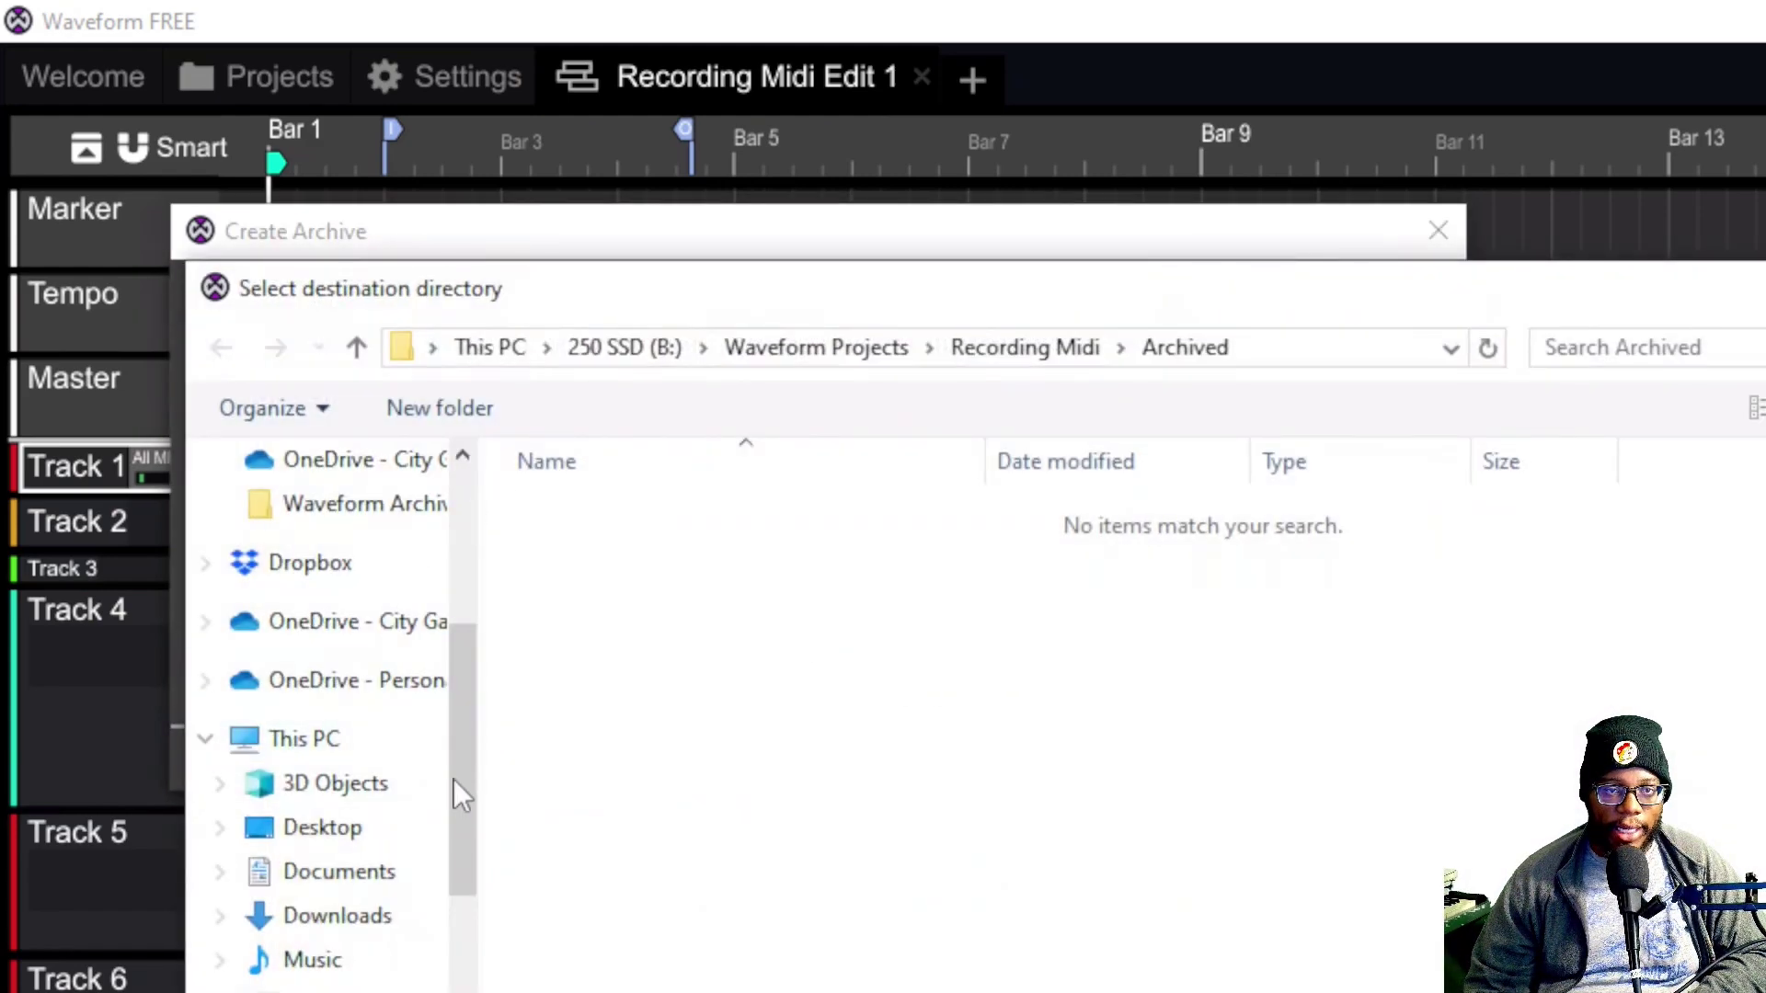
left_click(281, 961)
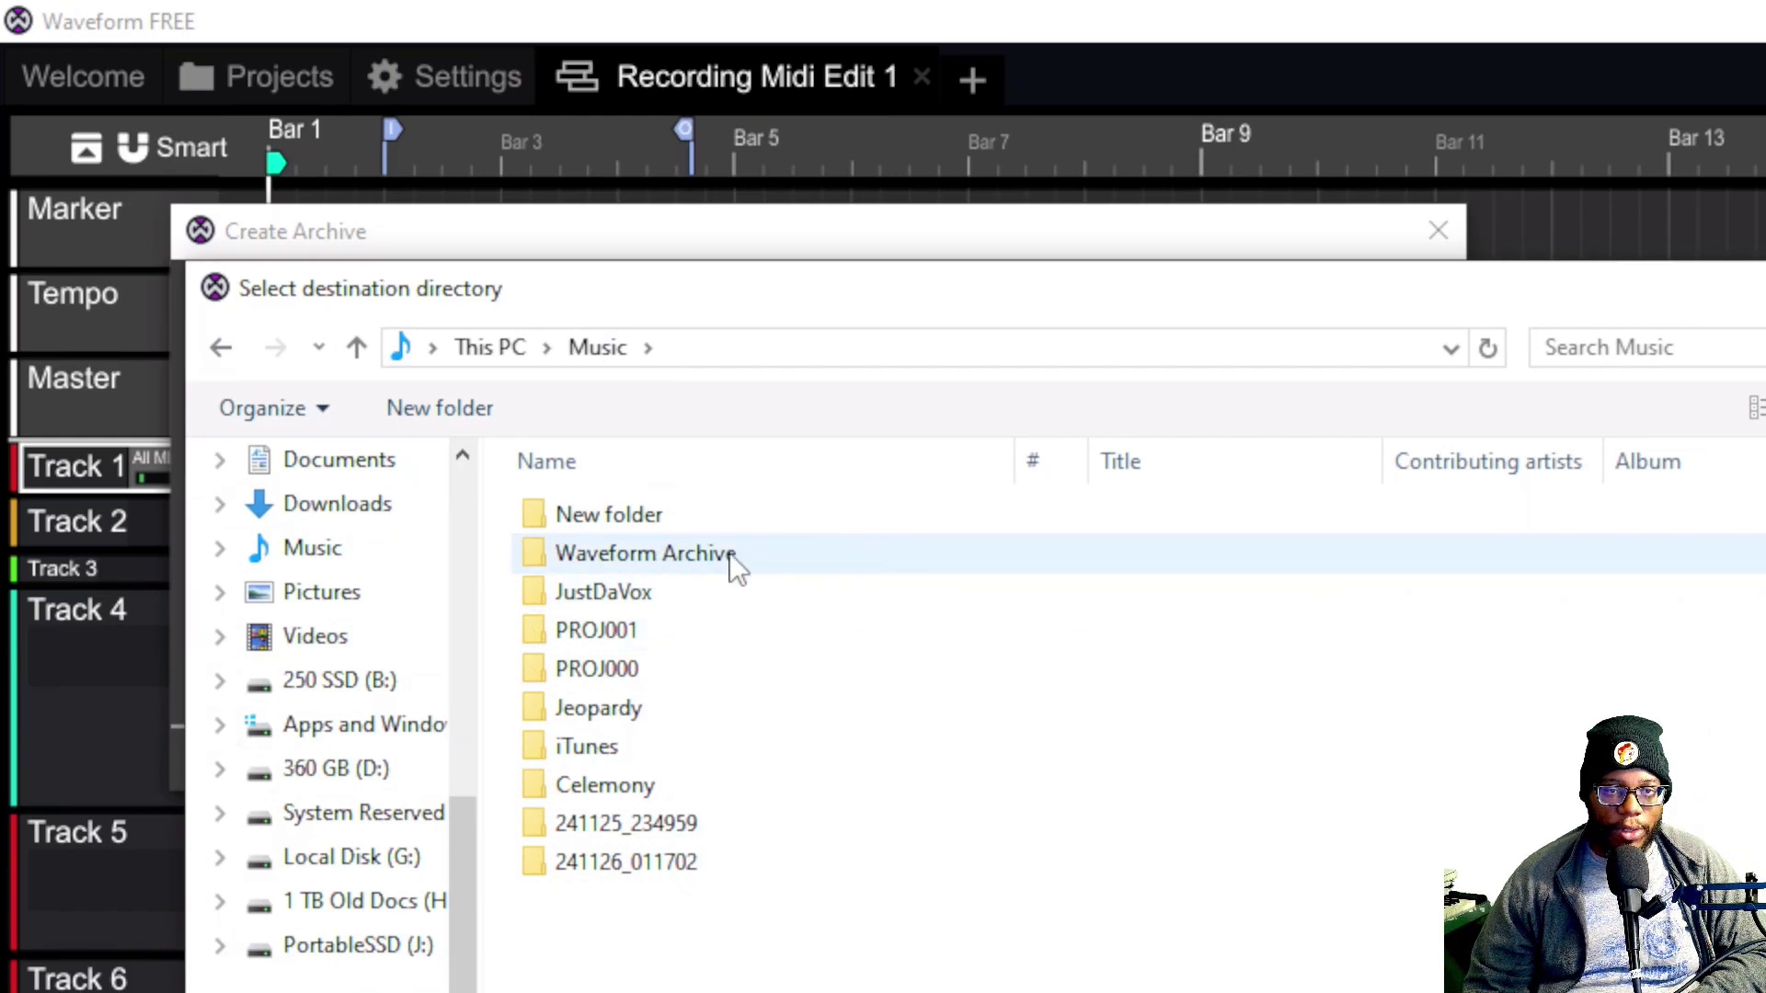
double_click(639, 553)
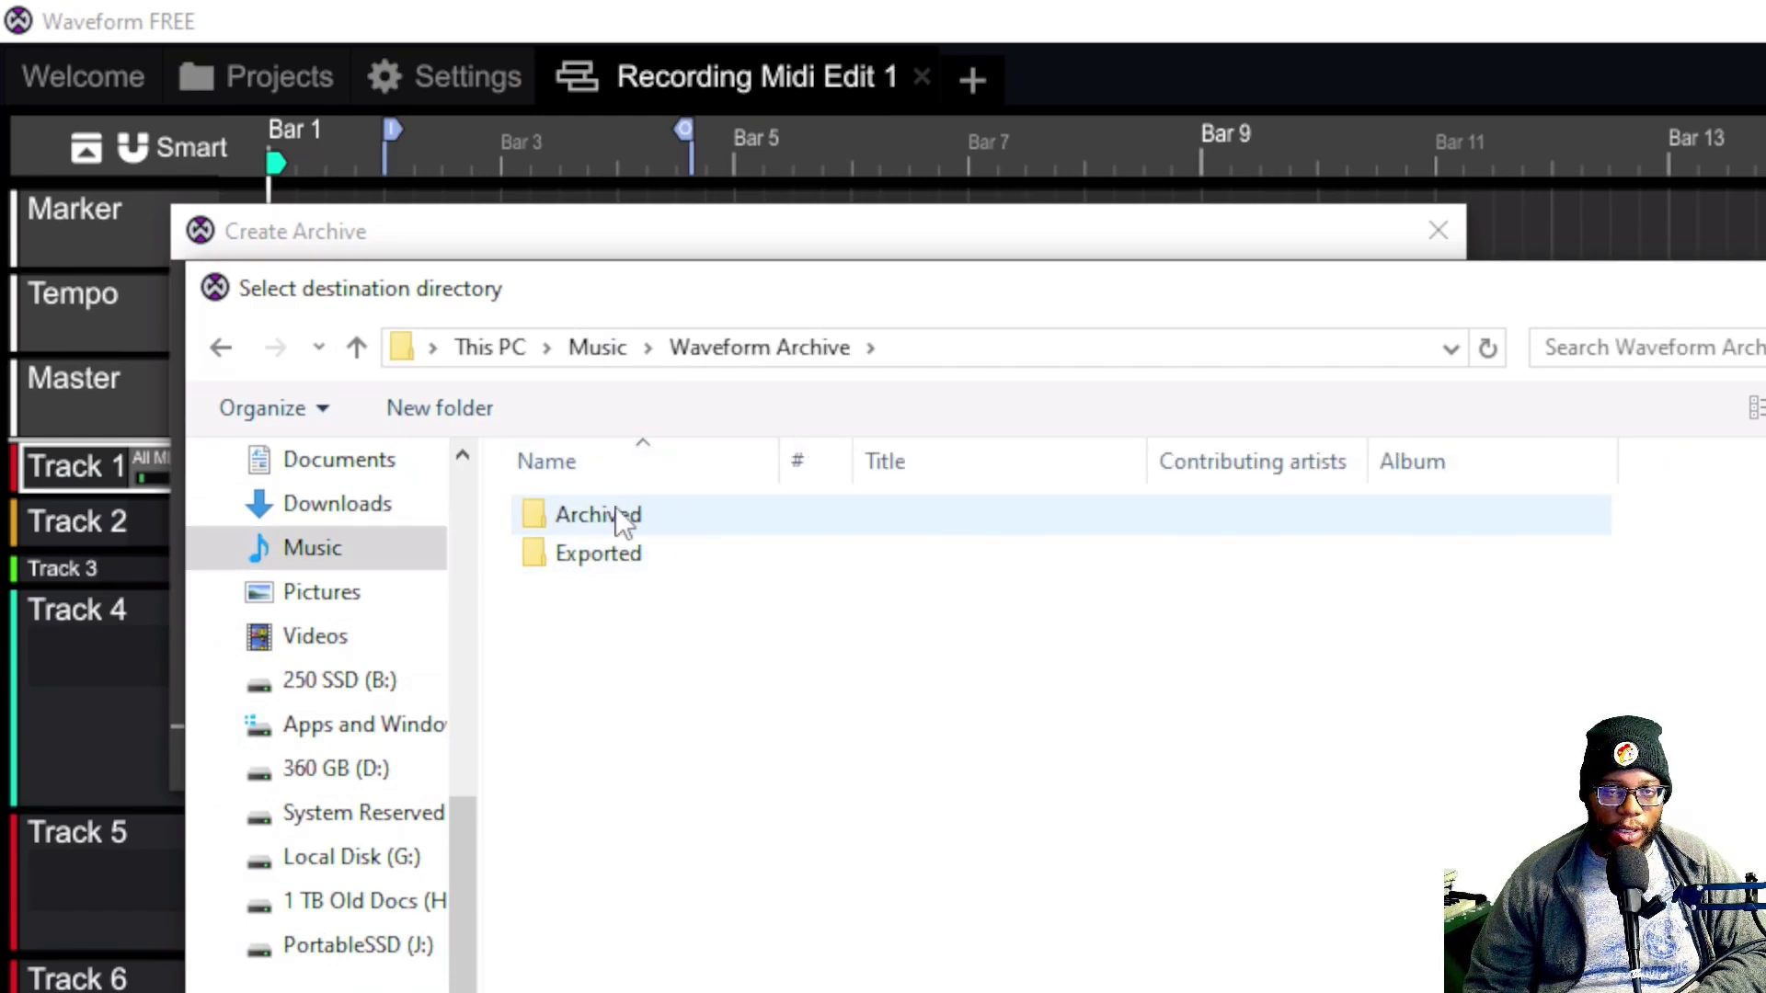
double_click(615, 512)
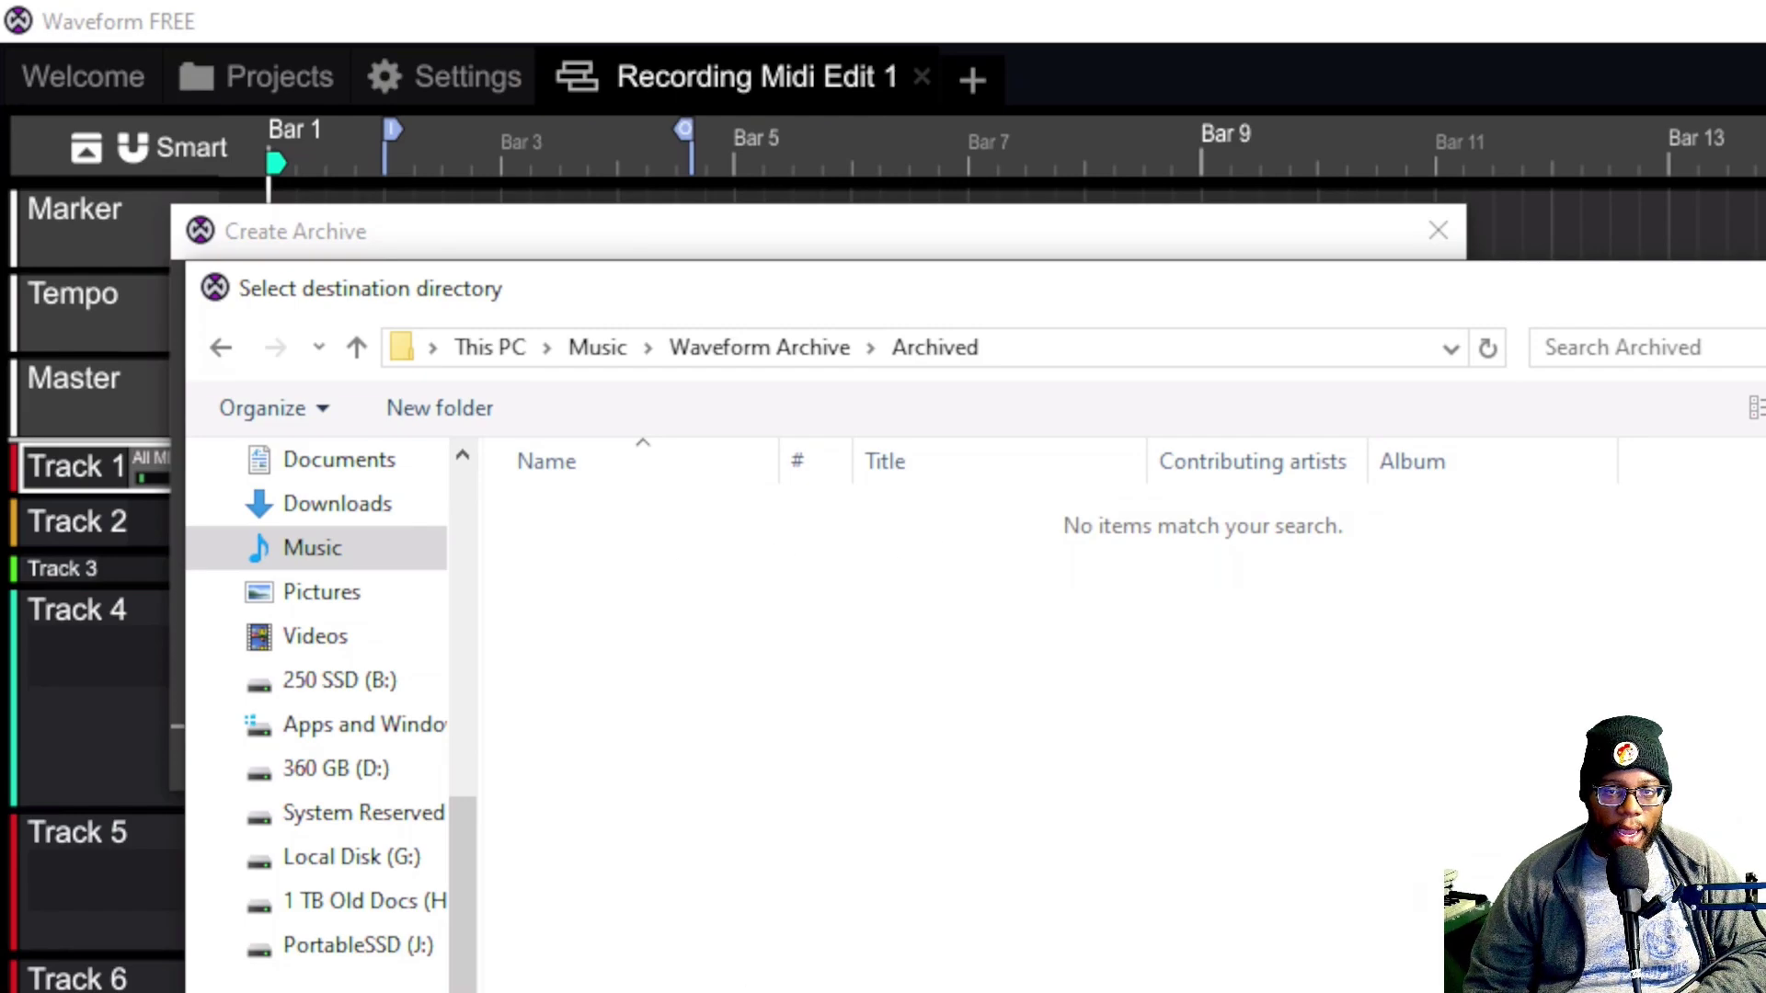
key("Return")
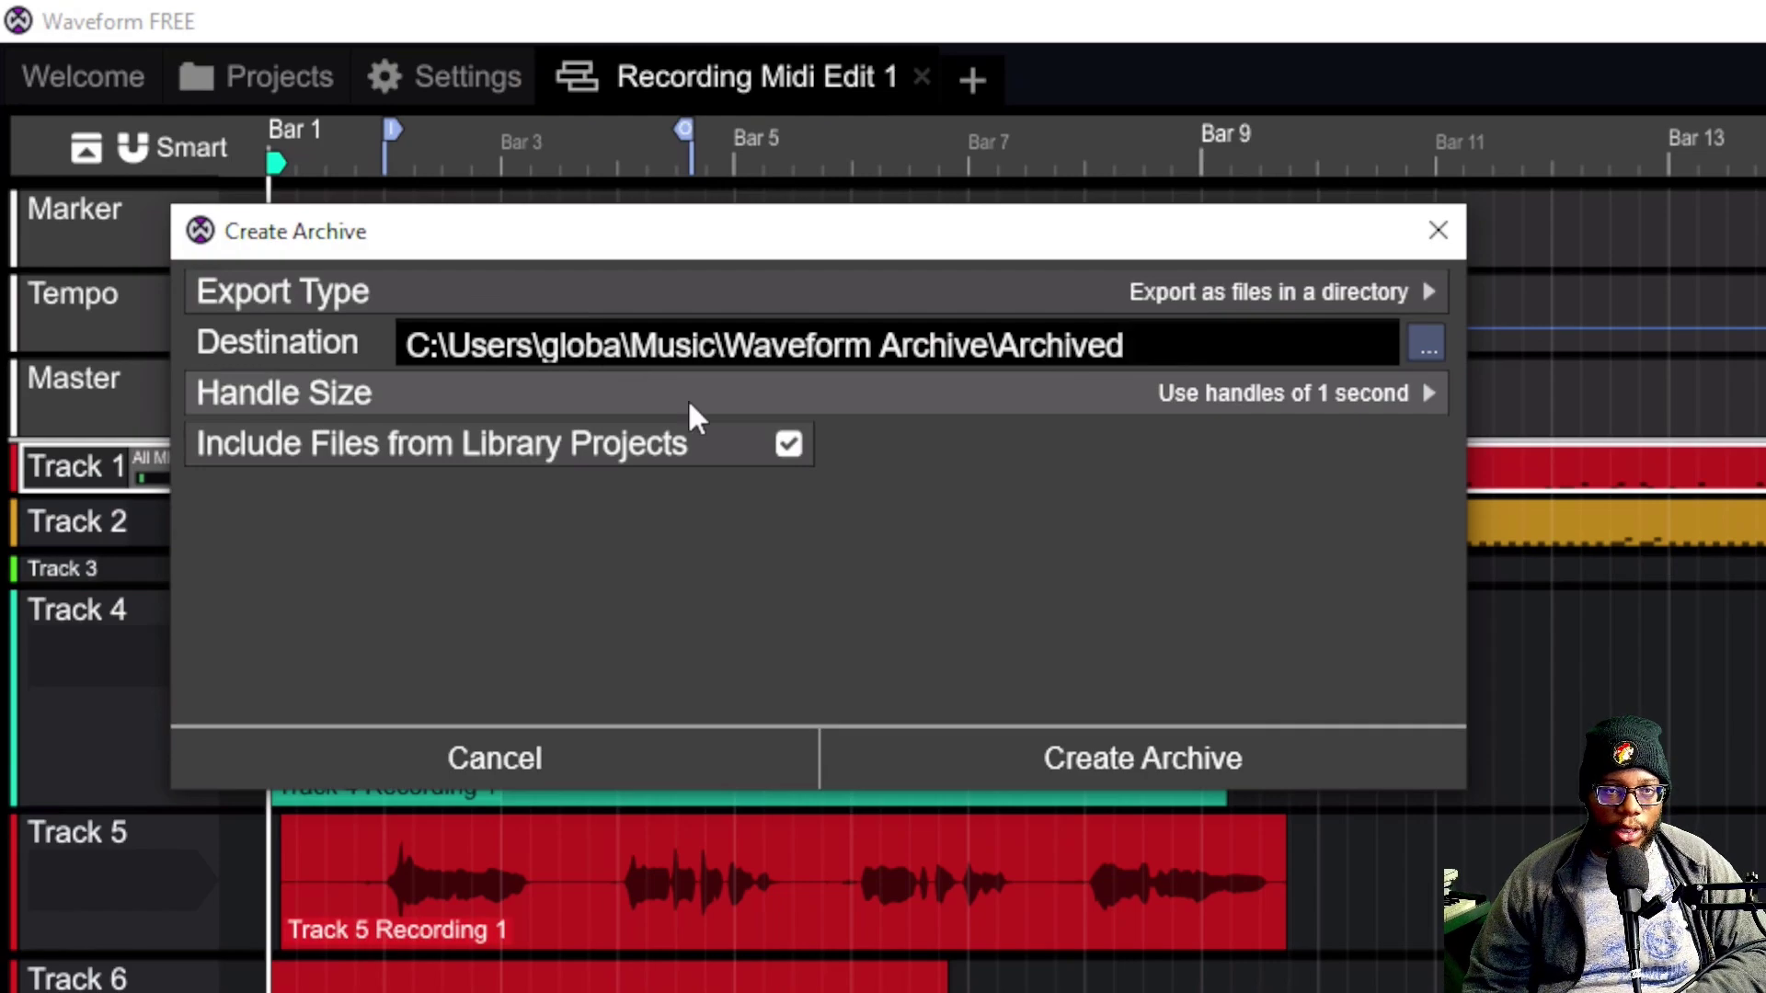
- Keep handle size at 'Use handles of 1 second' and create the archive
left_click(591, 388)
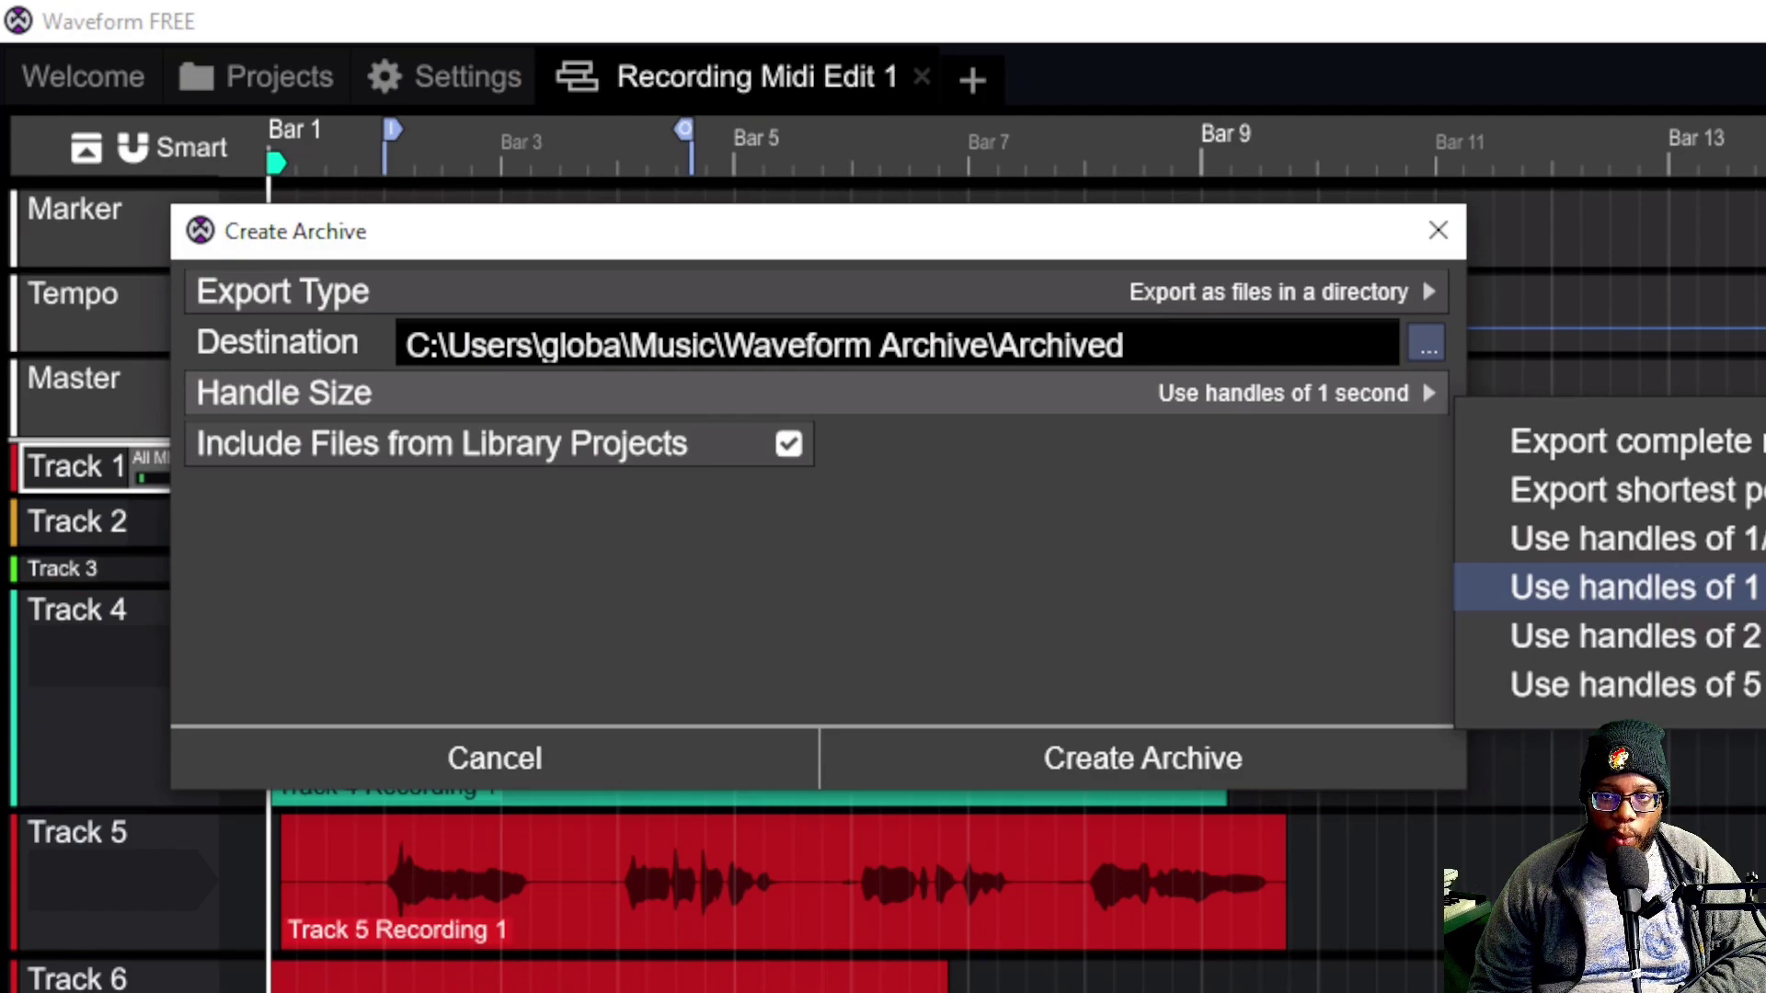
left_click(1635, 587)
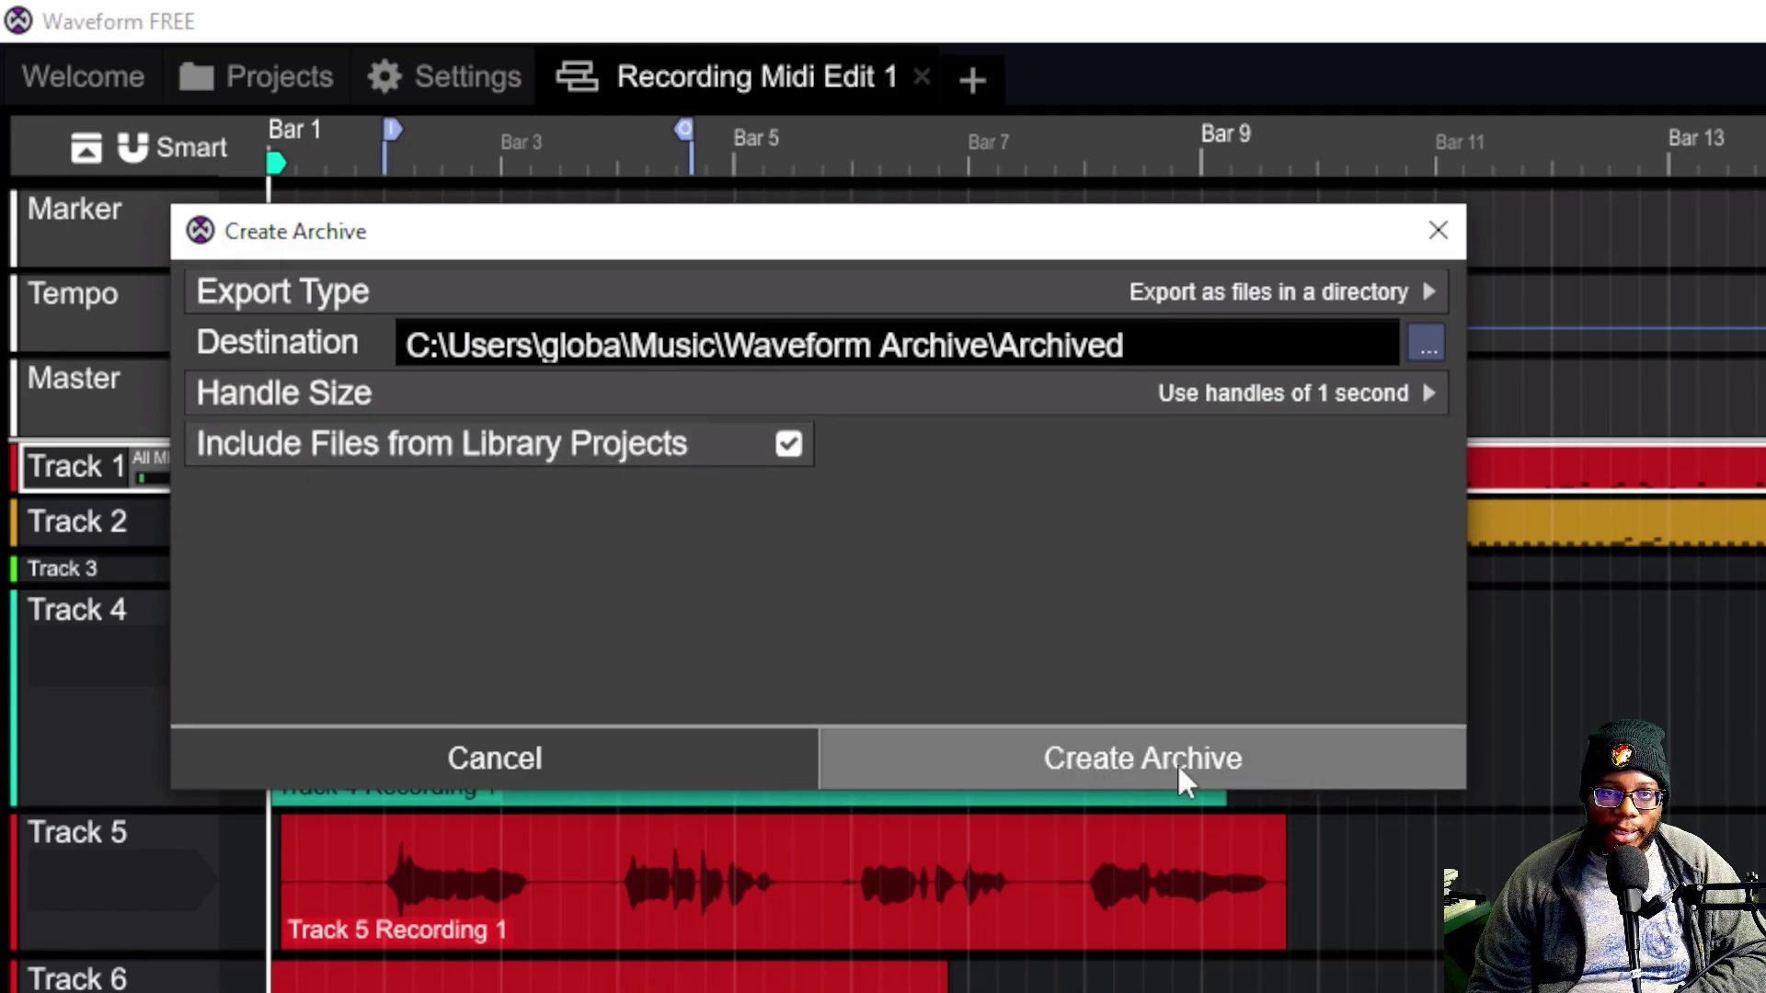
left_click(1126, 760)
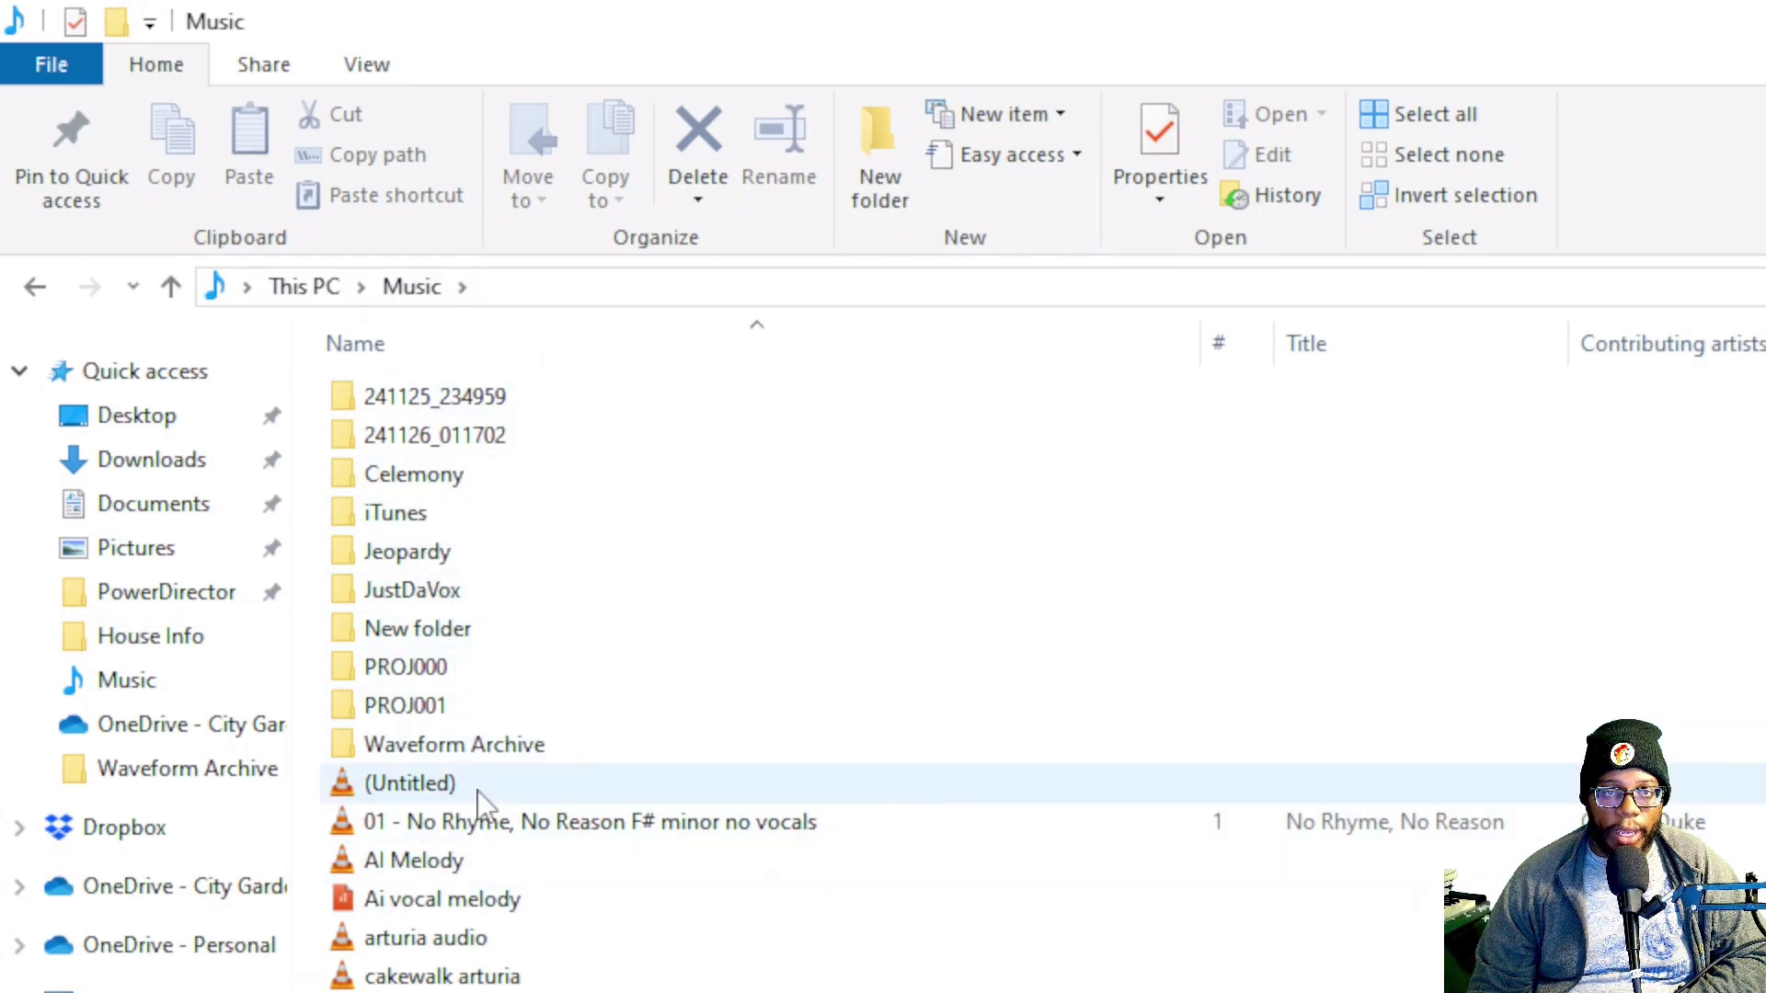
- Open Music > Waveform Archive > Archived to view the archived edit files
double_click(494, 742)
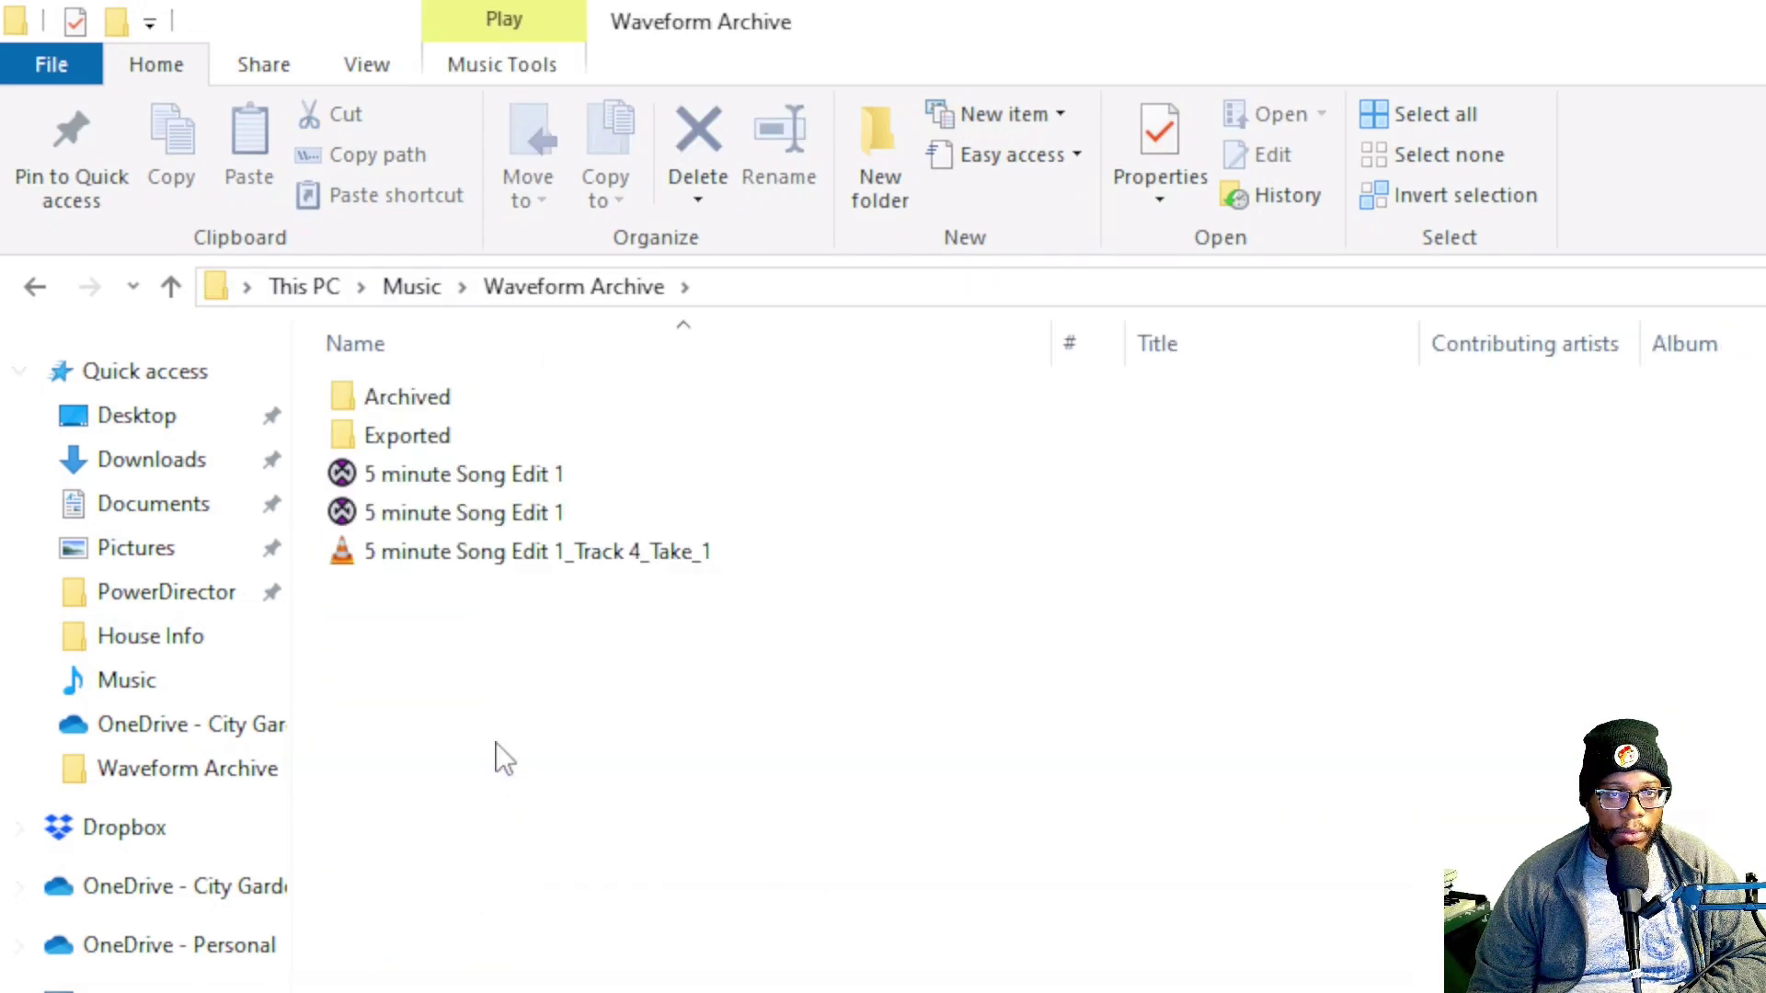
double_click(430, 395)
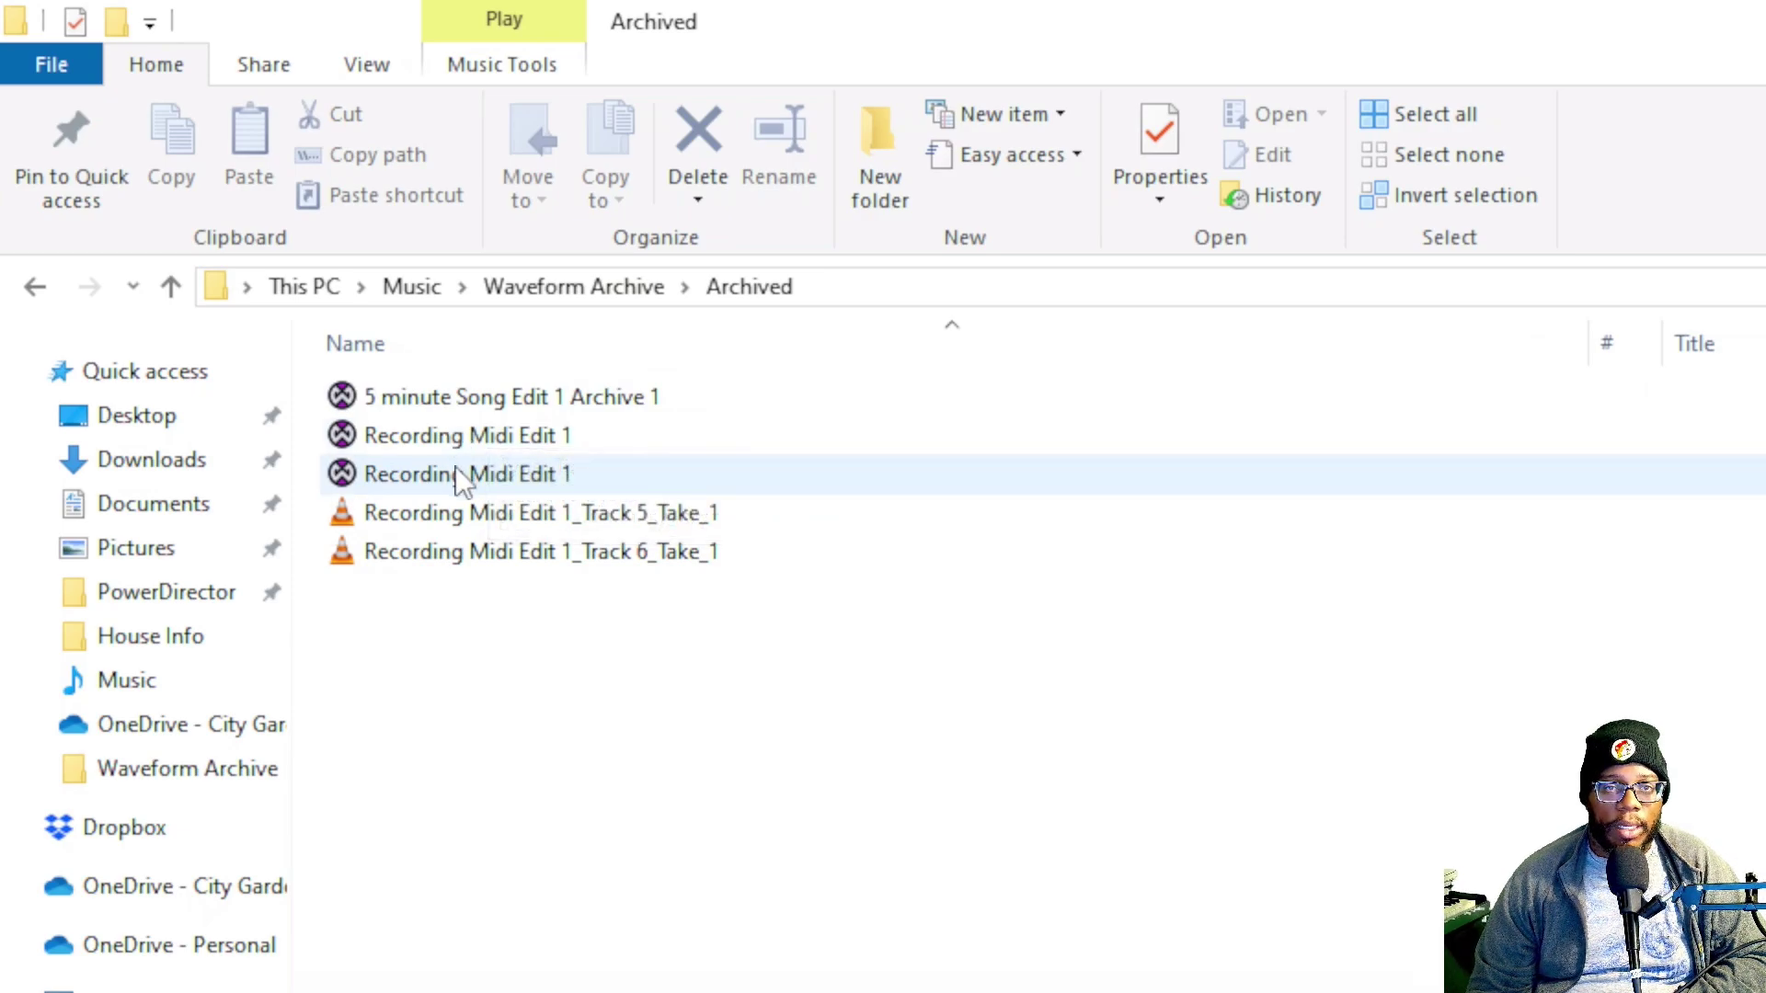
- Inspect the properties of the Recording Midi Edit 1 files, including the 618-byte project file
right_click(557, 478)
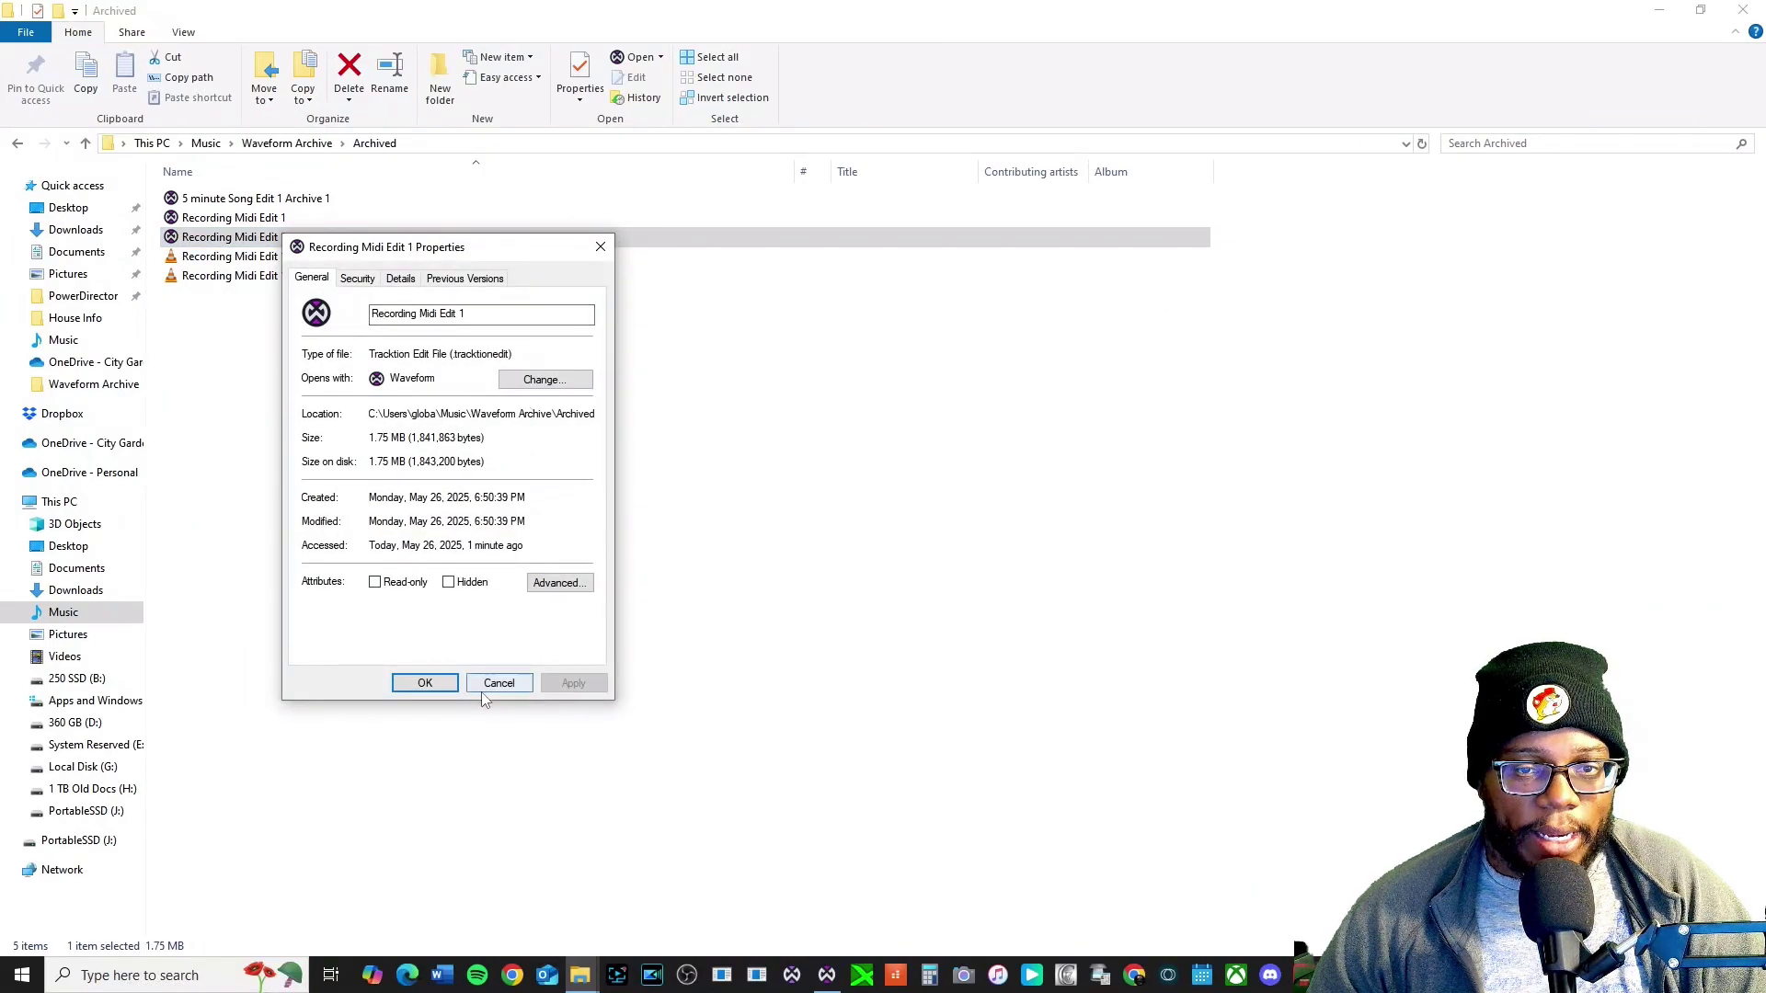
left_click(505, 684)
left_click(226, 219)
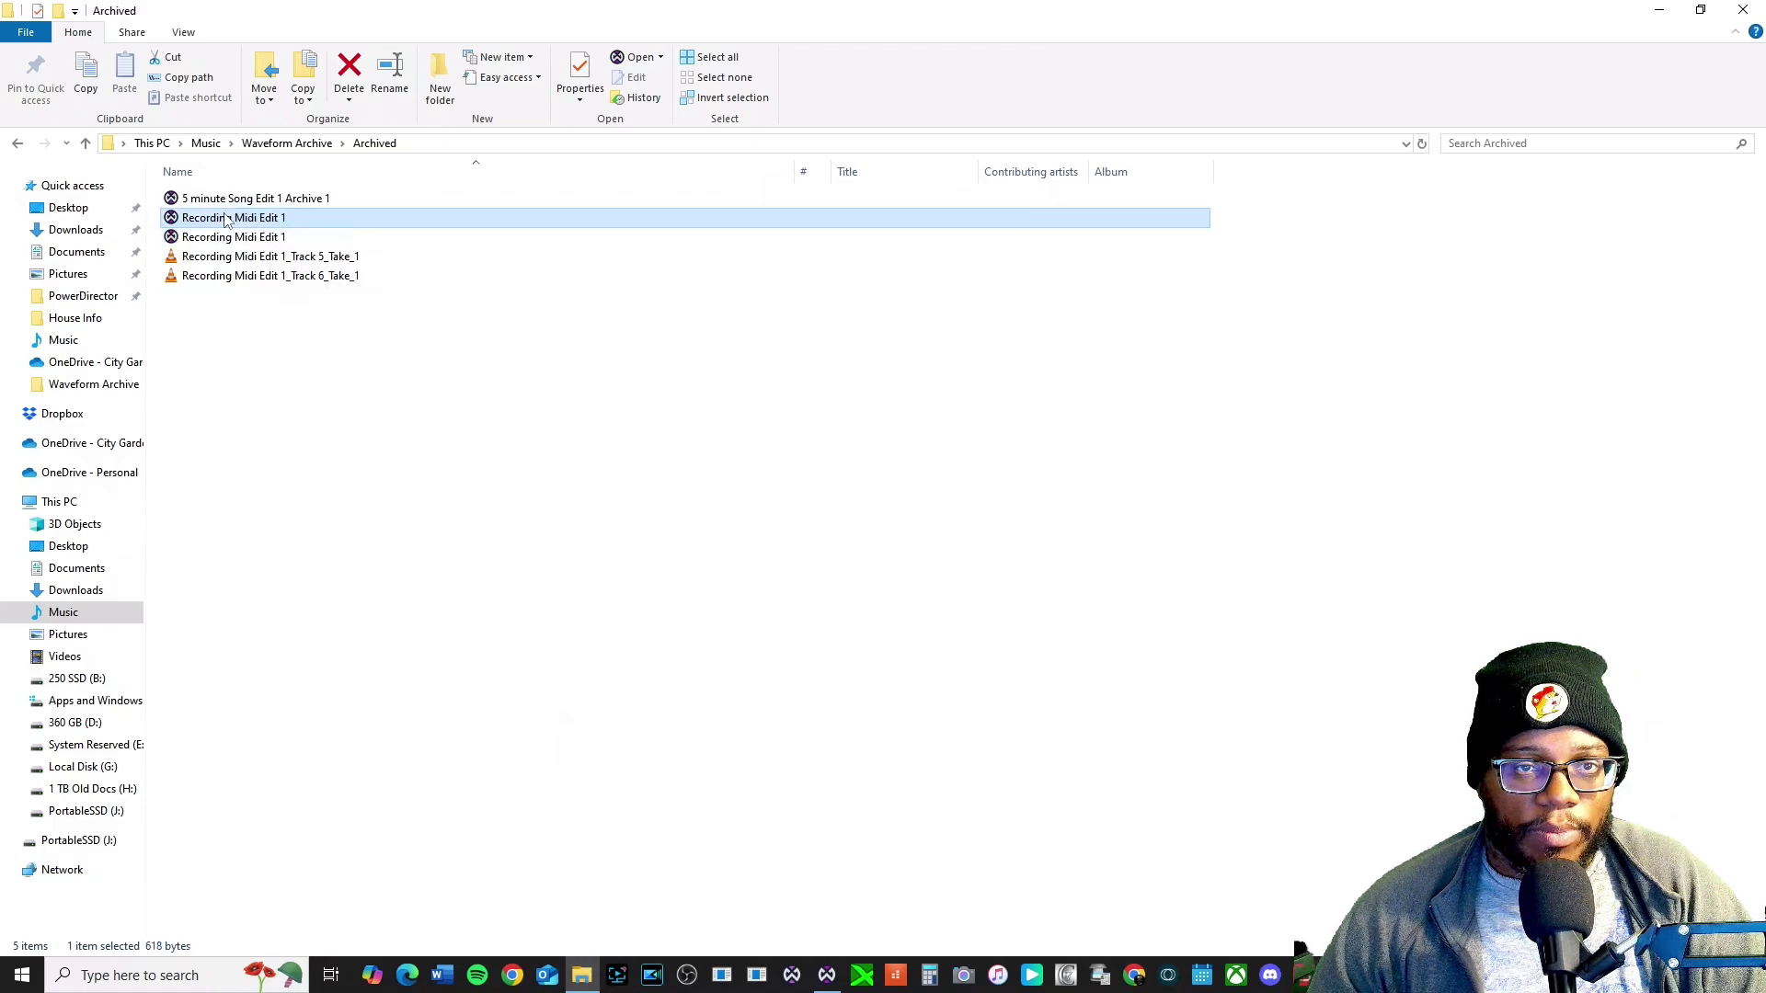
right_click(248, 219)
left_click(304, 506)
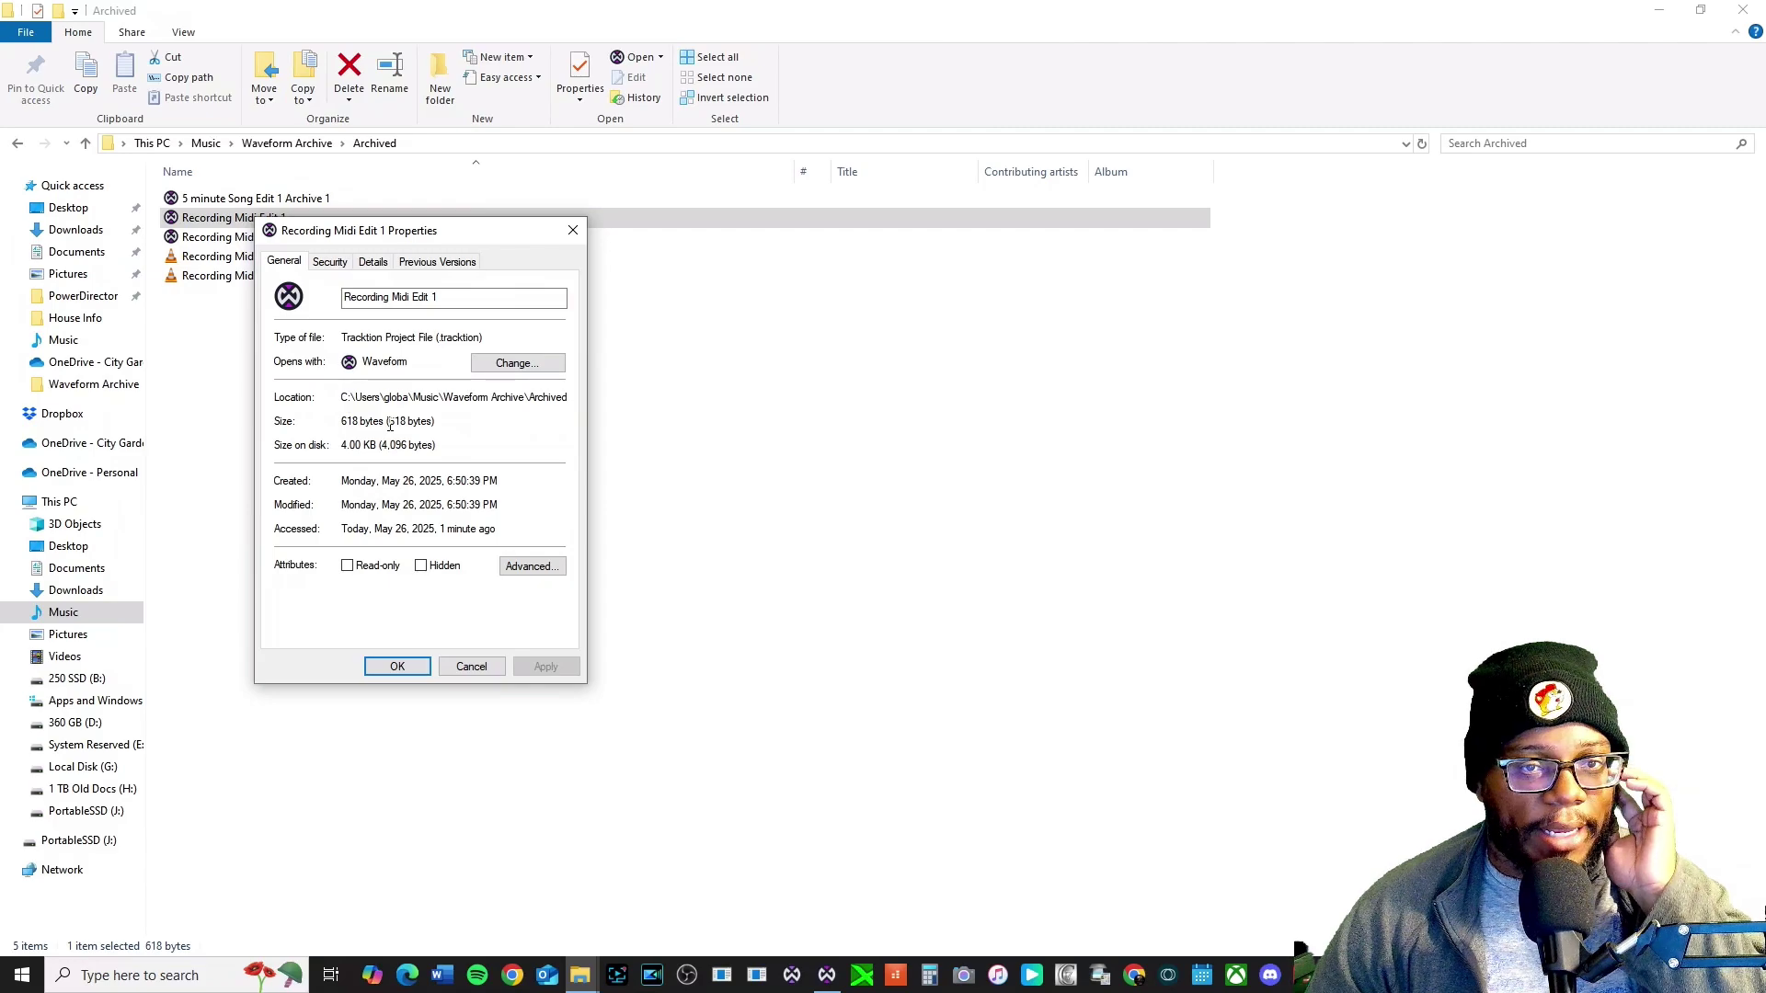
left_click(472, 667)
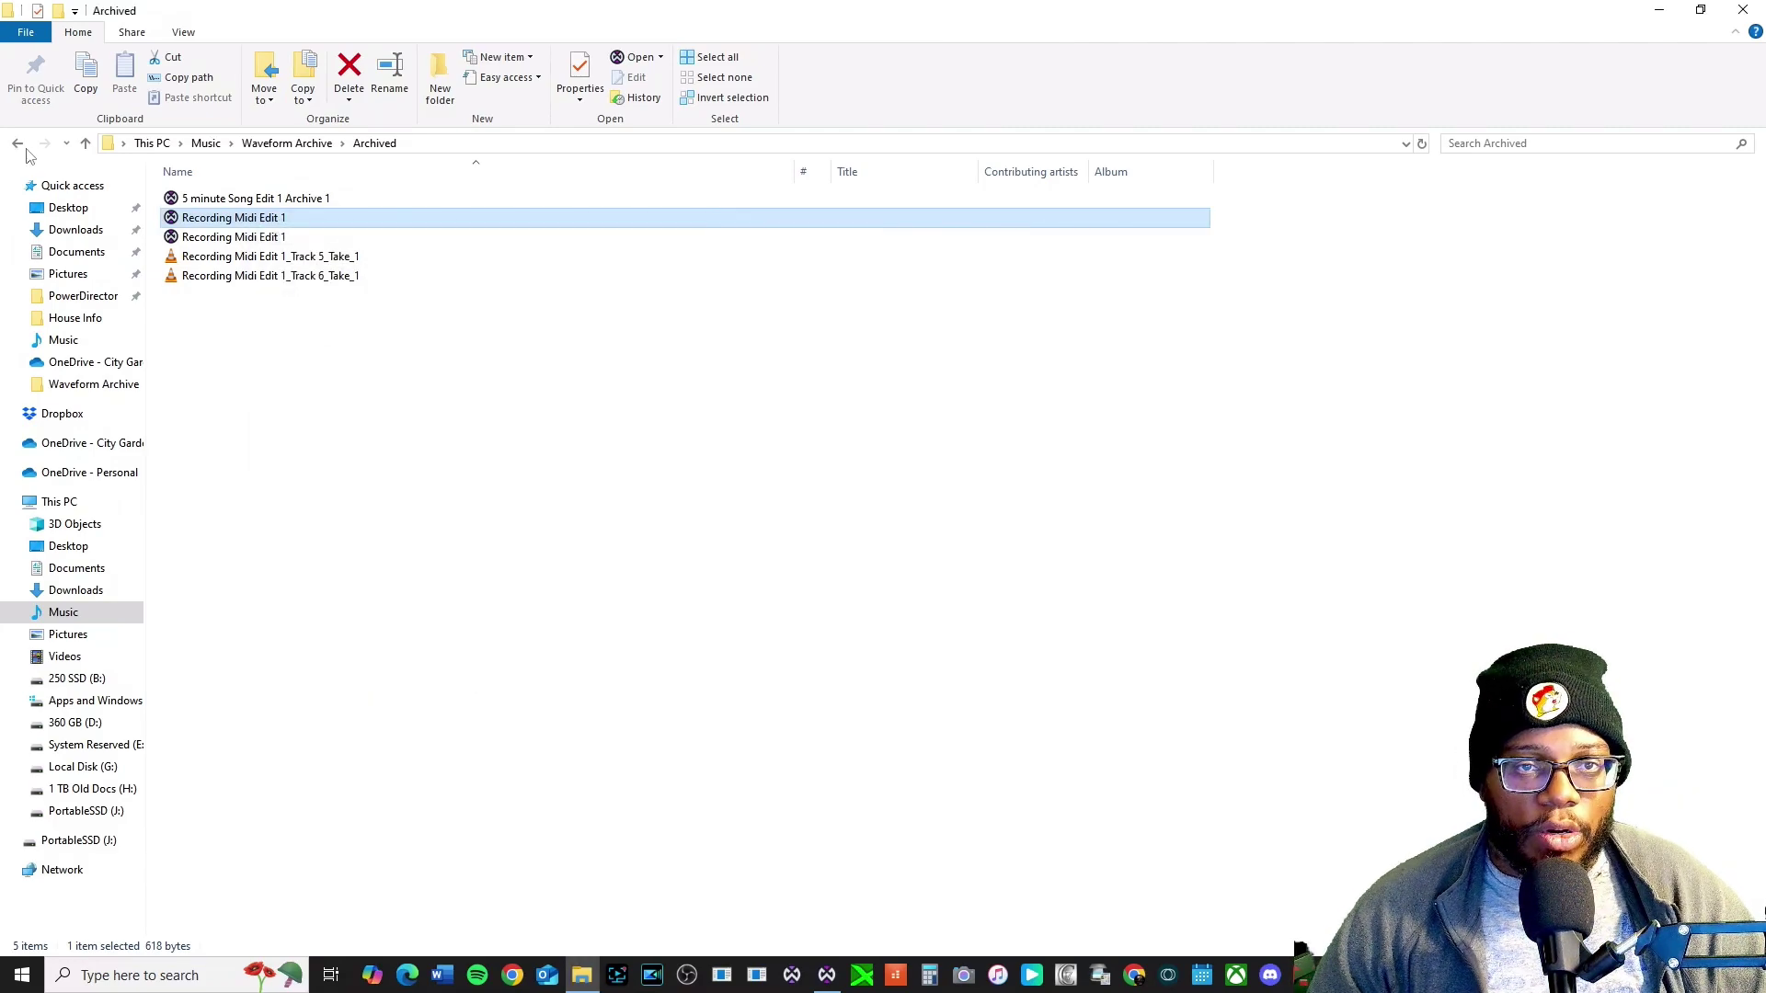
- Rename the 1.75 MB Recording Midi Edit 1 file to 'Recording Midi Archive'
left_click(249, 239)
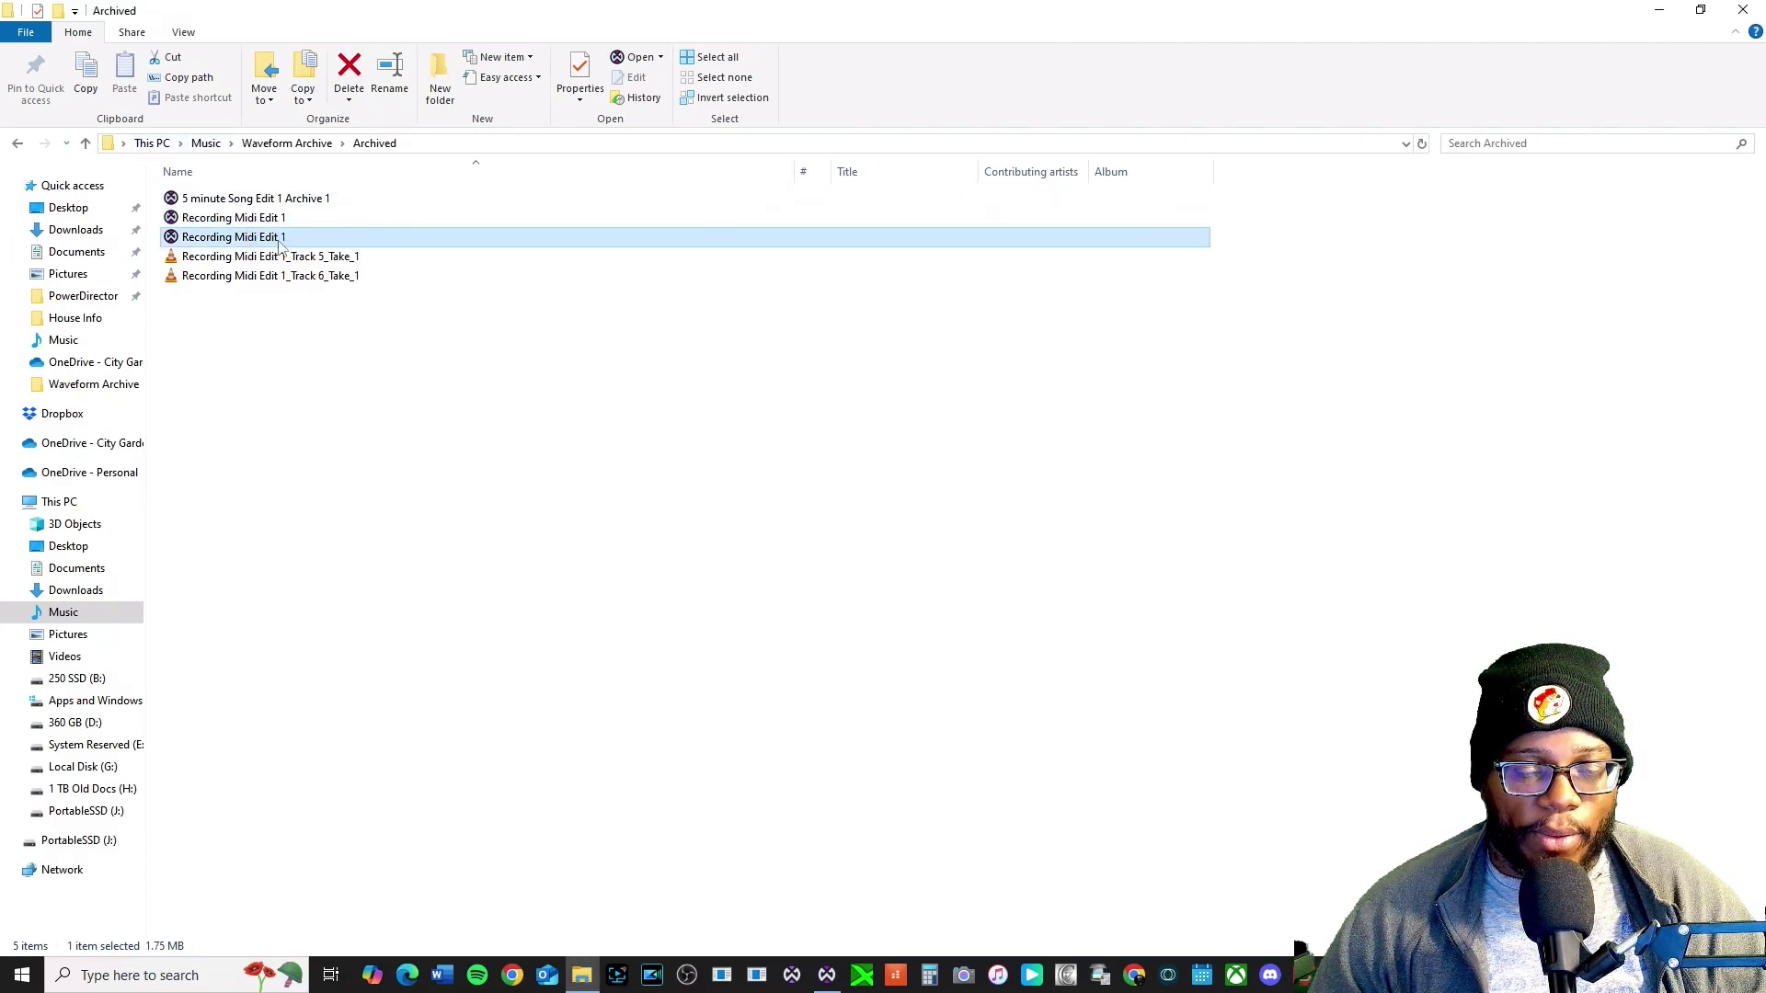
right_click(296, 246)
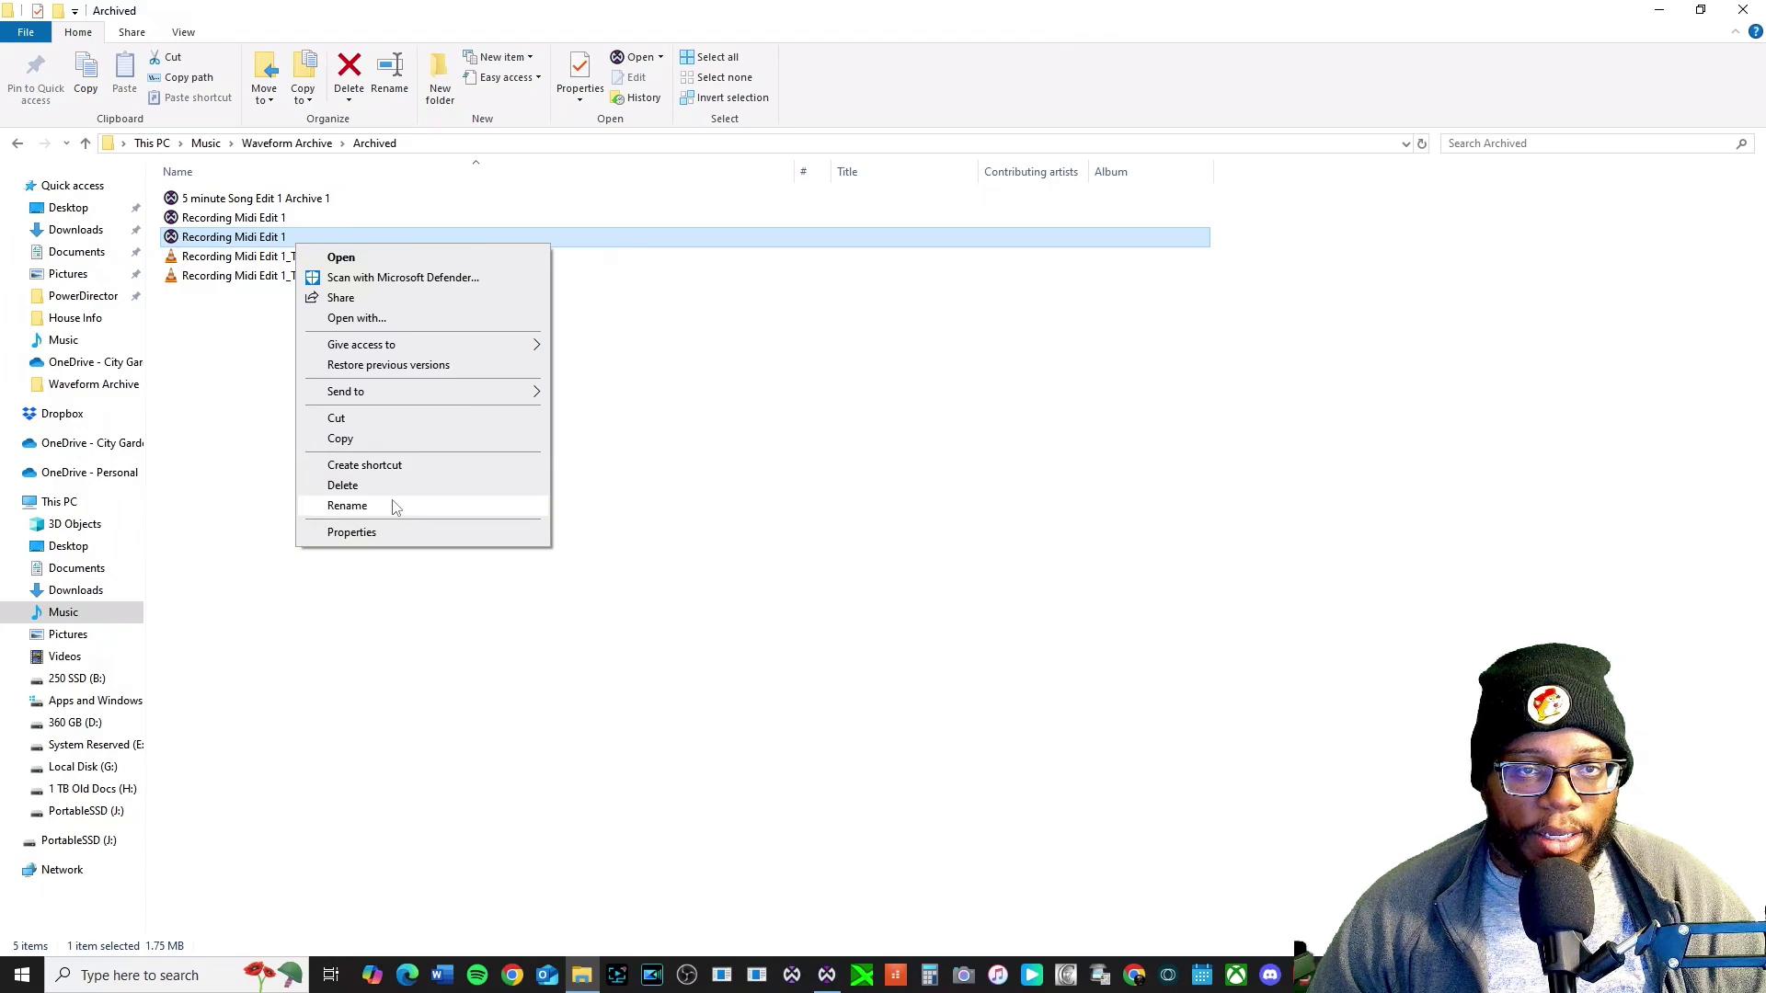
left_click(394, 505)
left_click(313, 237)
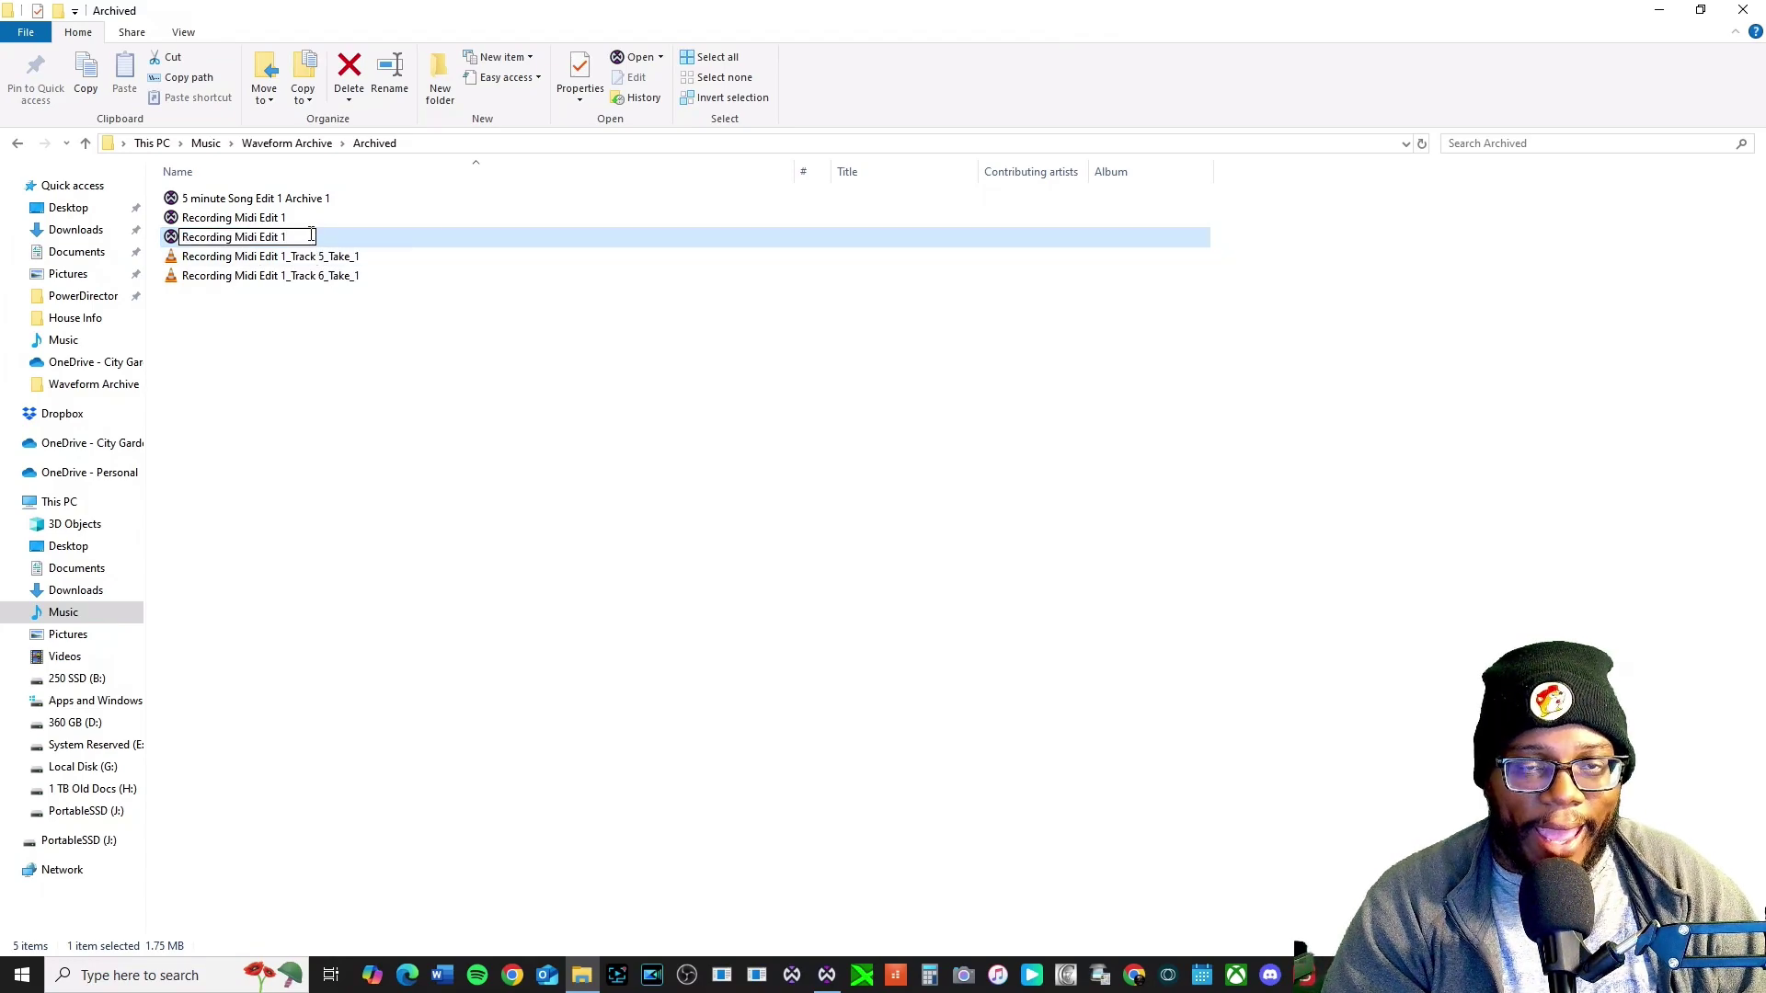
key("BackSpace")
key("BackSpace")
key("BackSpace")
key("BackSpace")
key("BackSpace")
key("BackSpace")
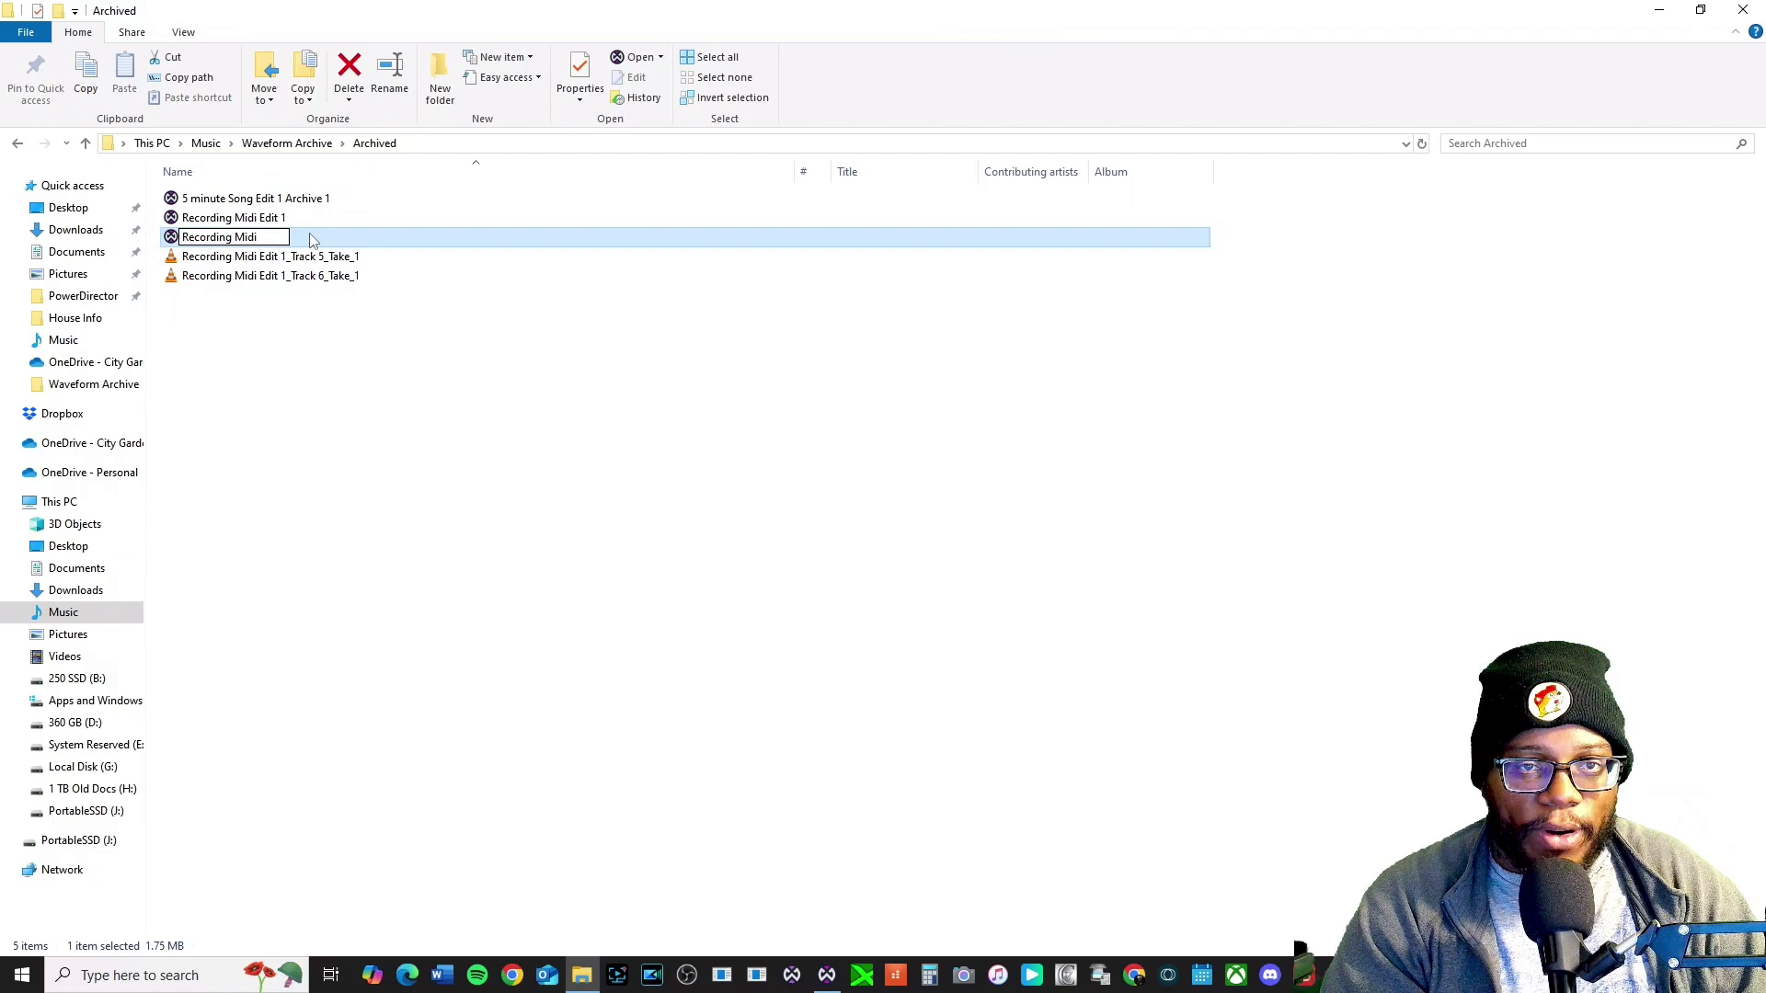
type("Arch")
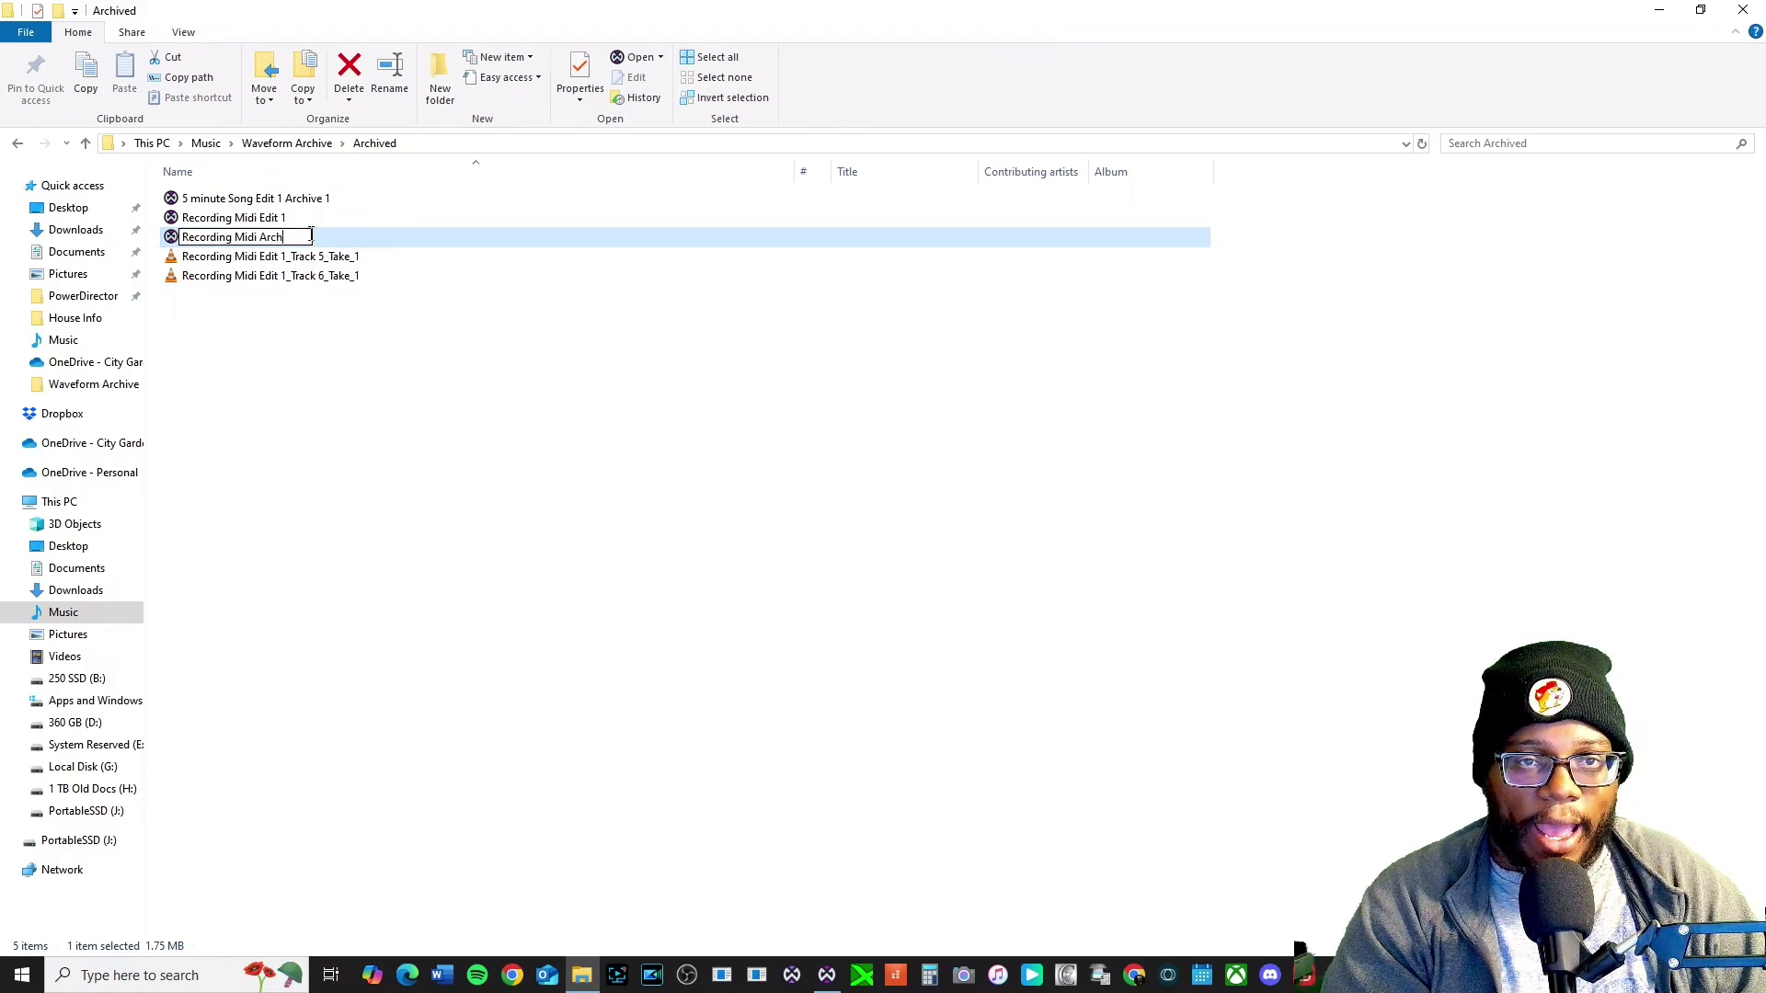
type("ive")
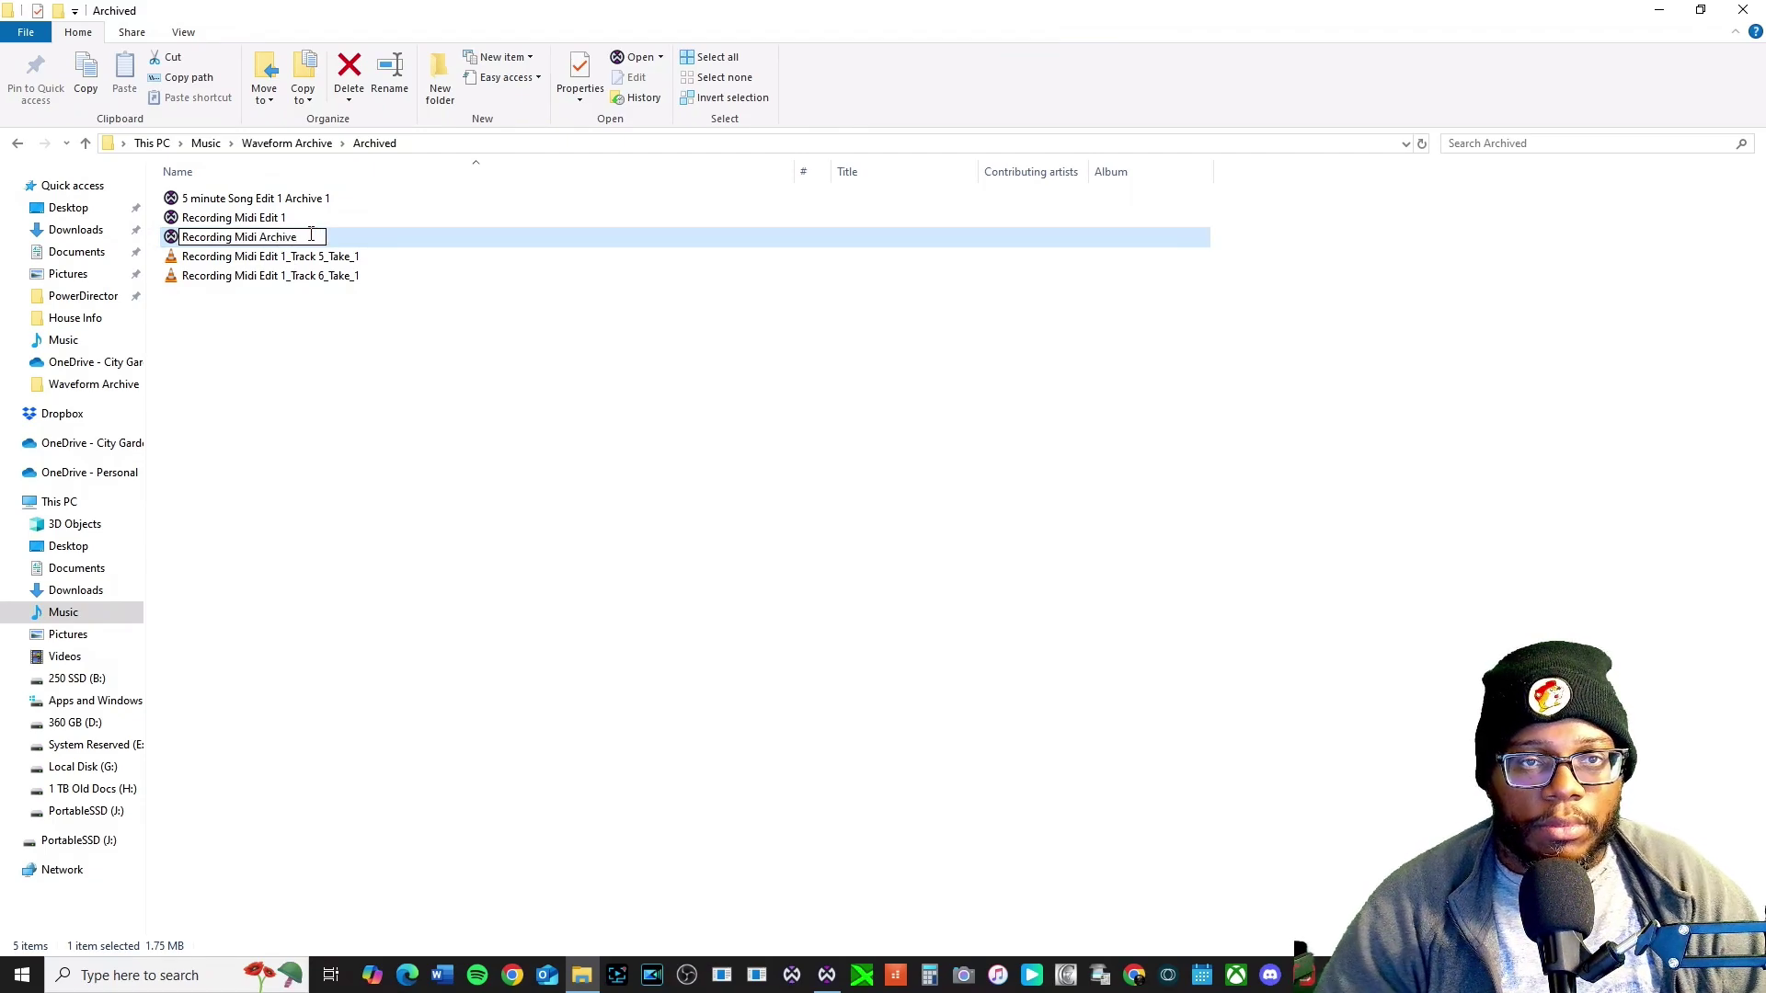
left_click(421, 504)
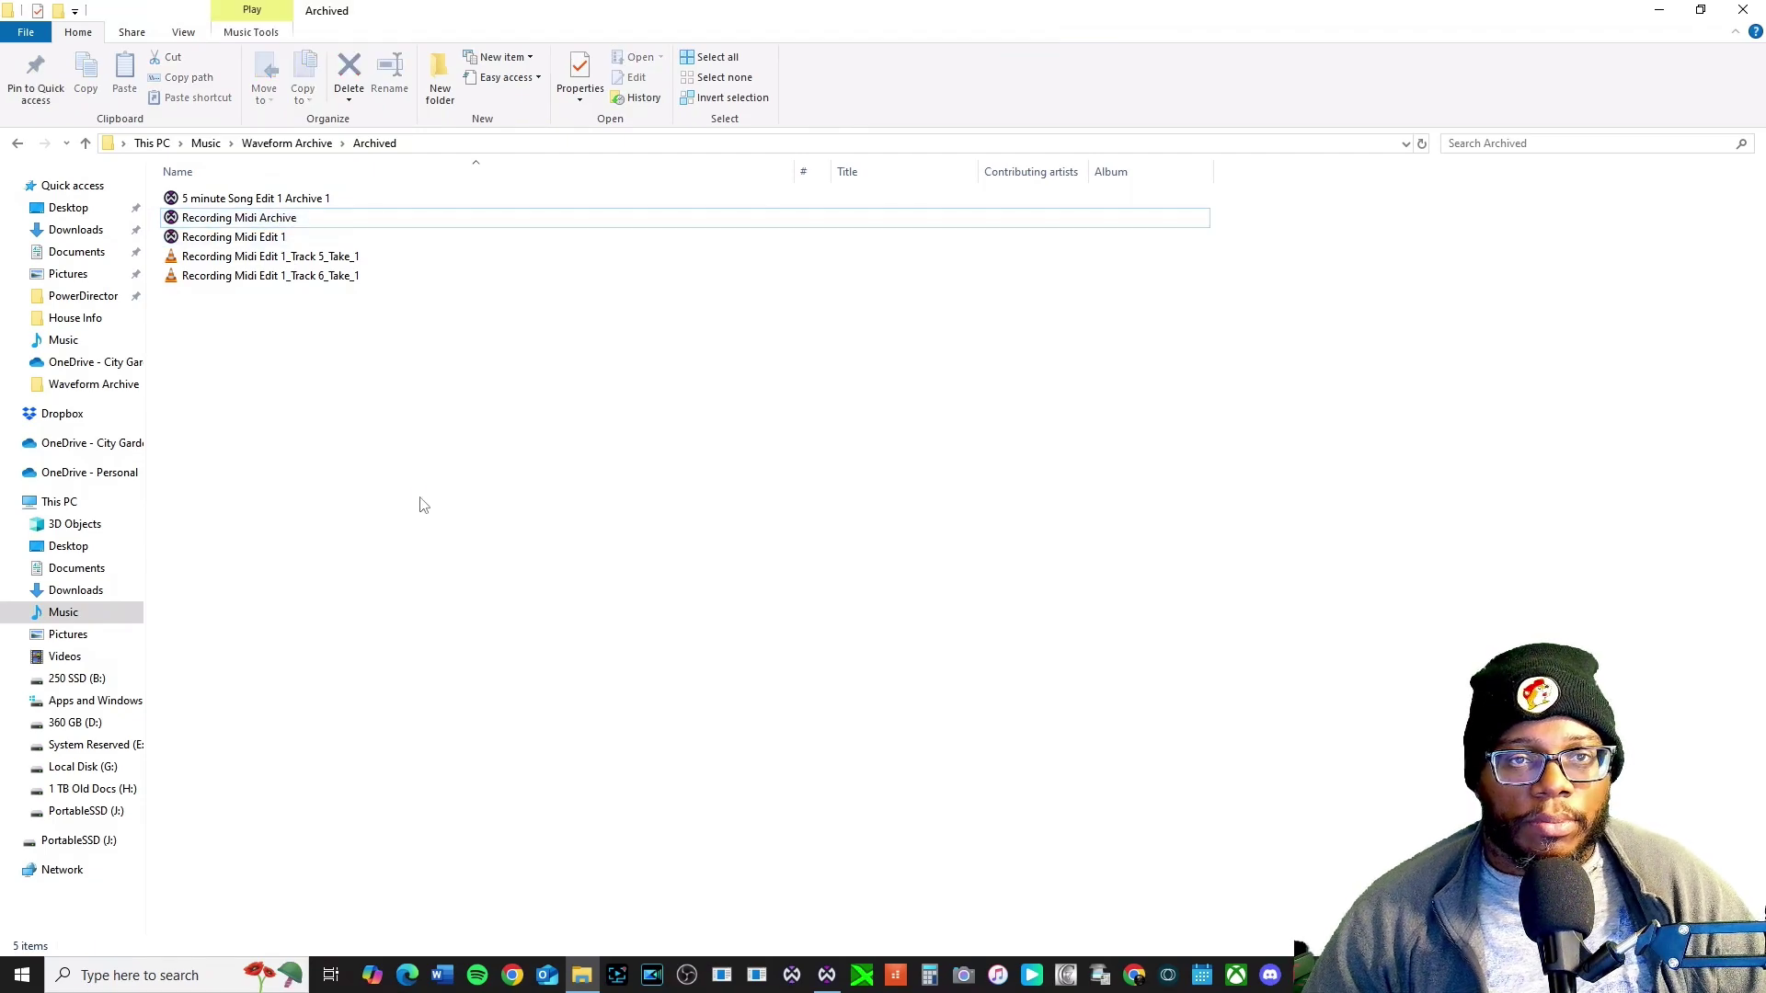
left_click(224, 239)
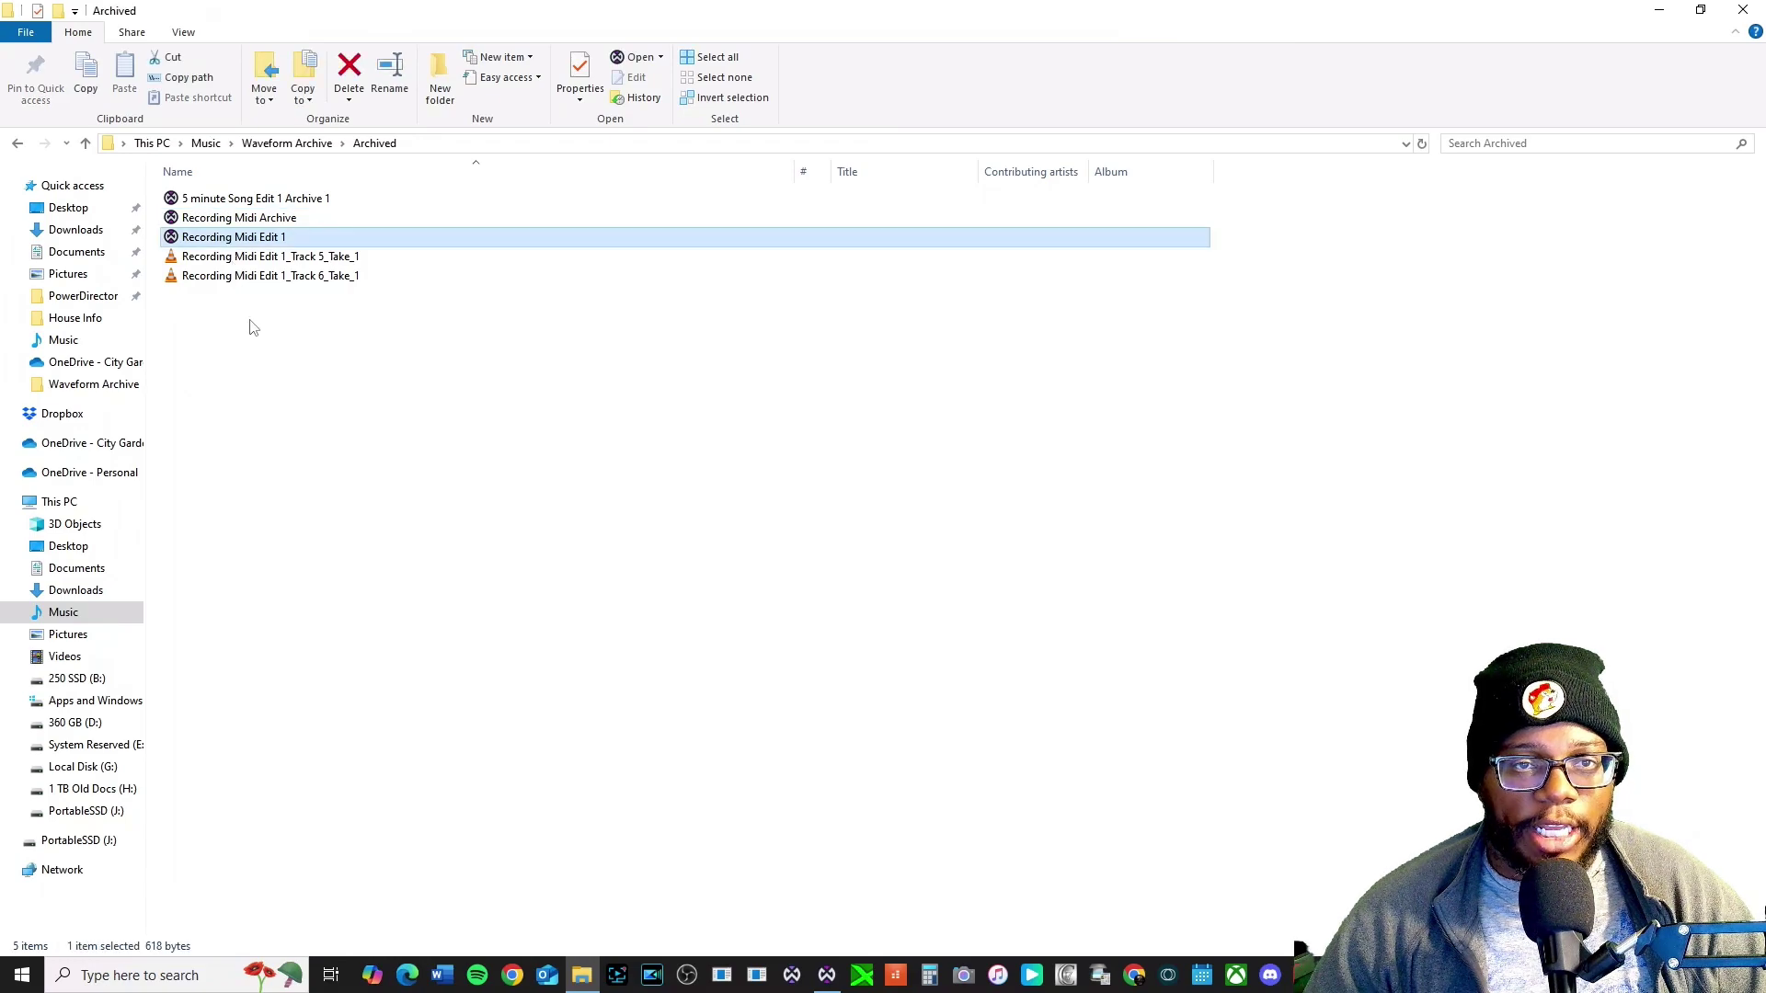
- Close Explorer, close Recording Midi Edit 1 discarding changes, and quit Waveform
left_click(1735, 12)
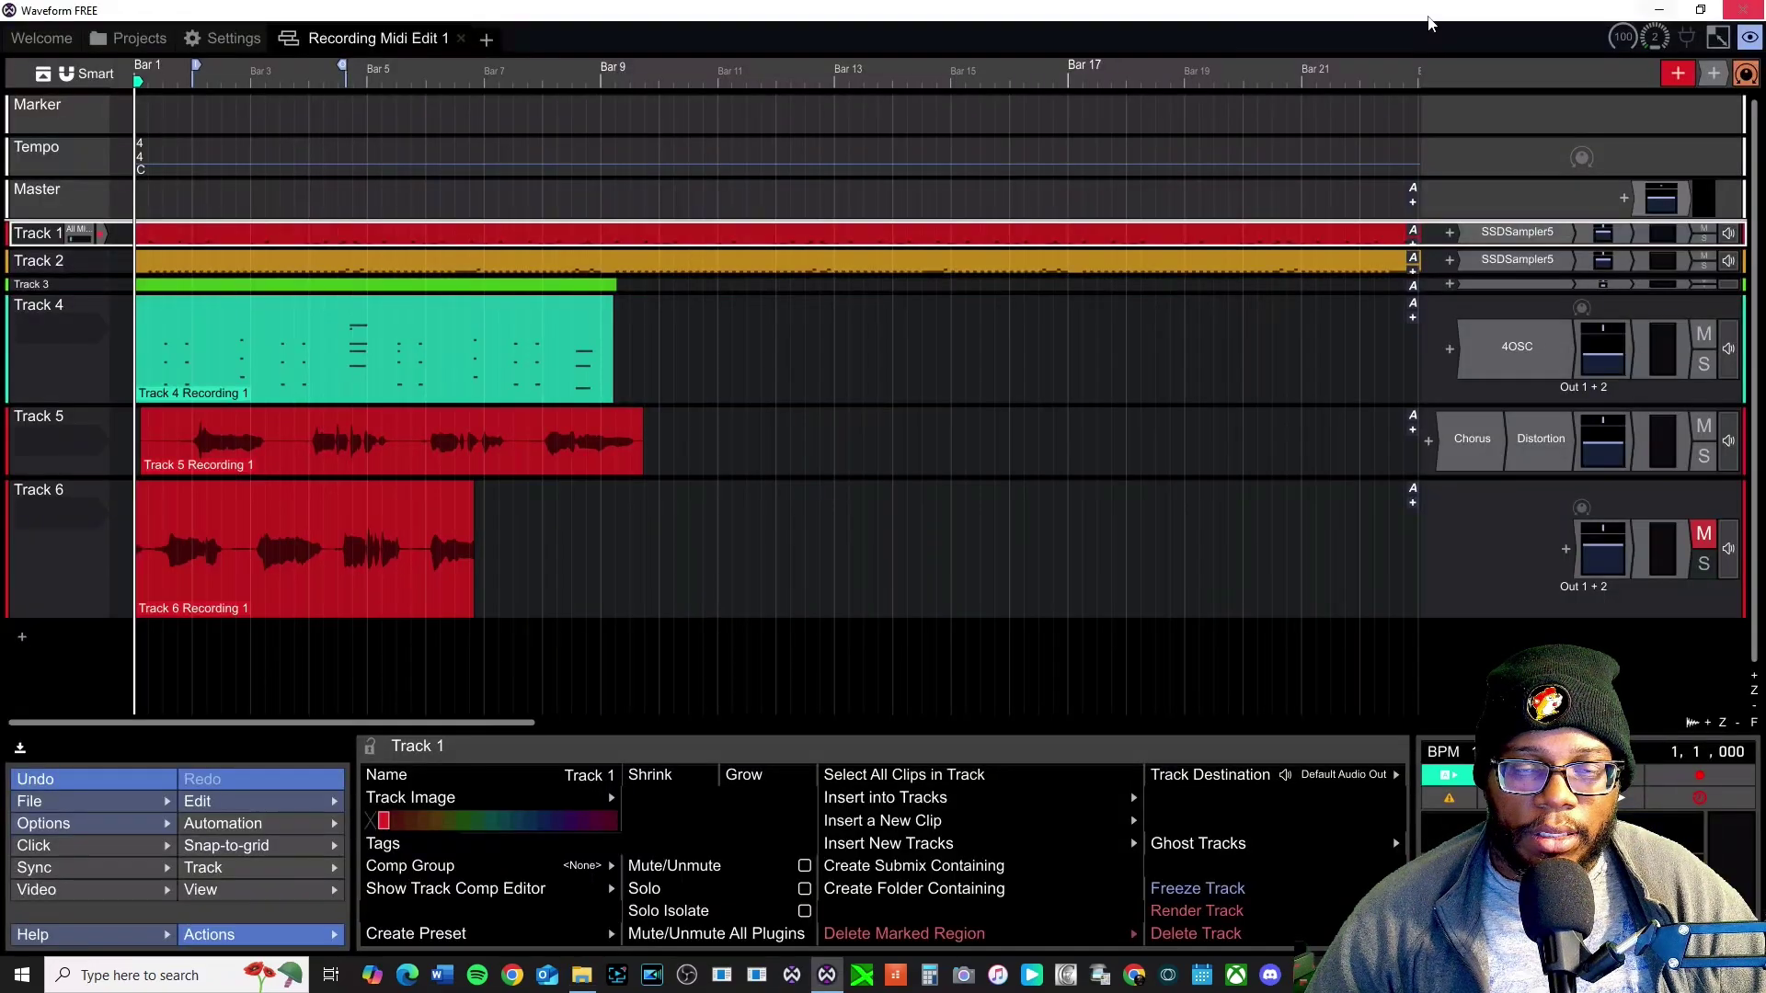
left_click(461, 39)
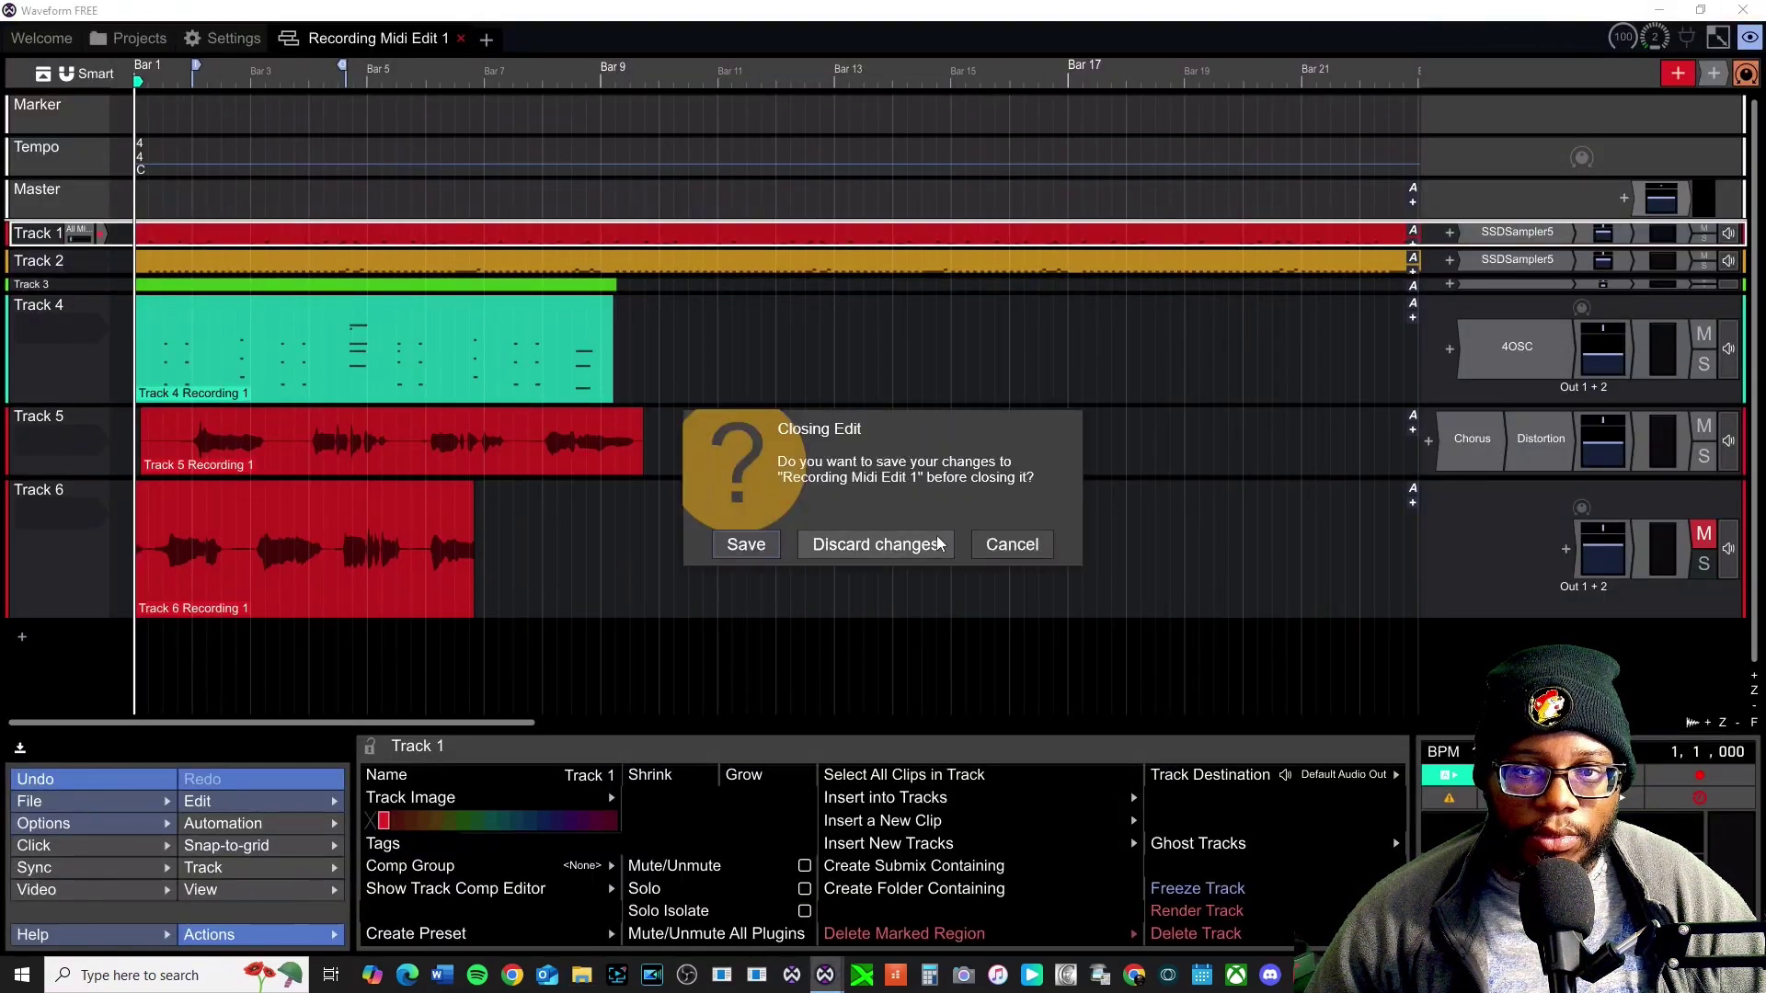
left_click(874, 544)
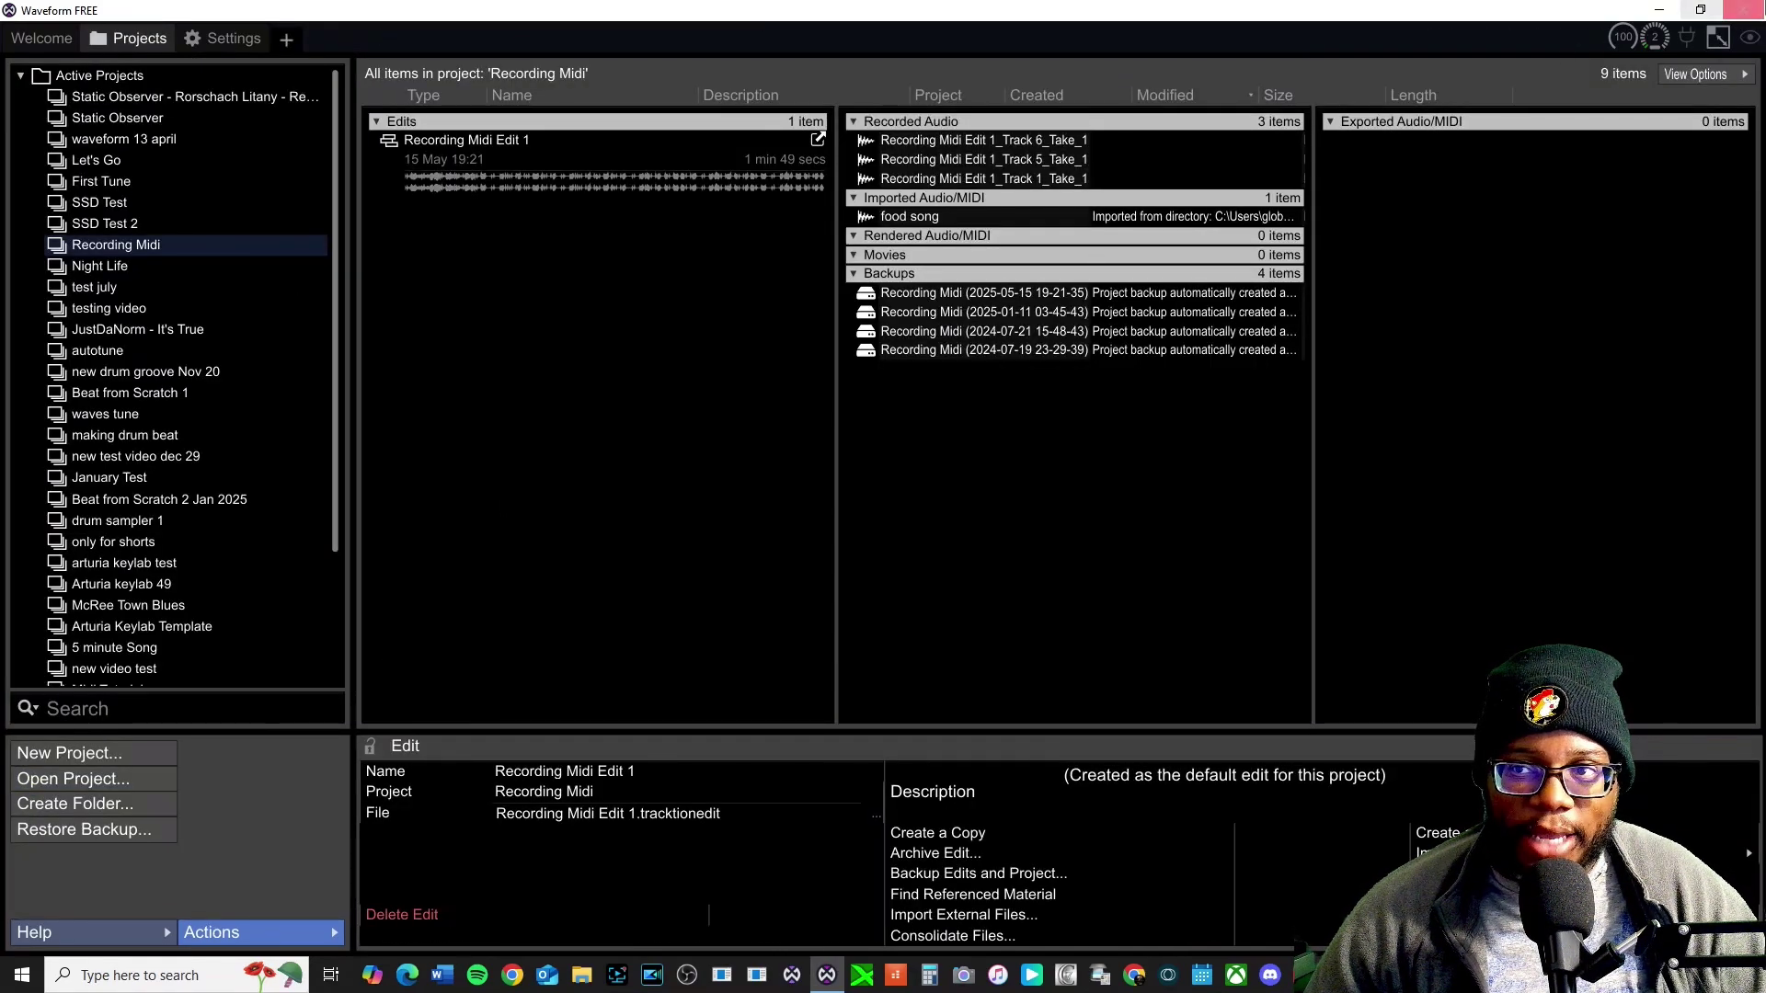
left_click(1748, 9)
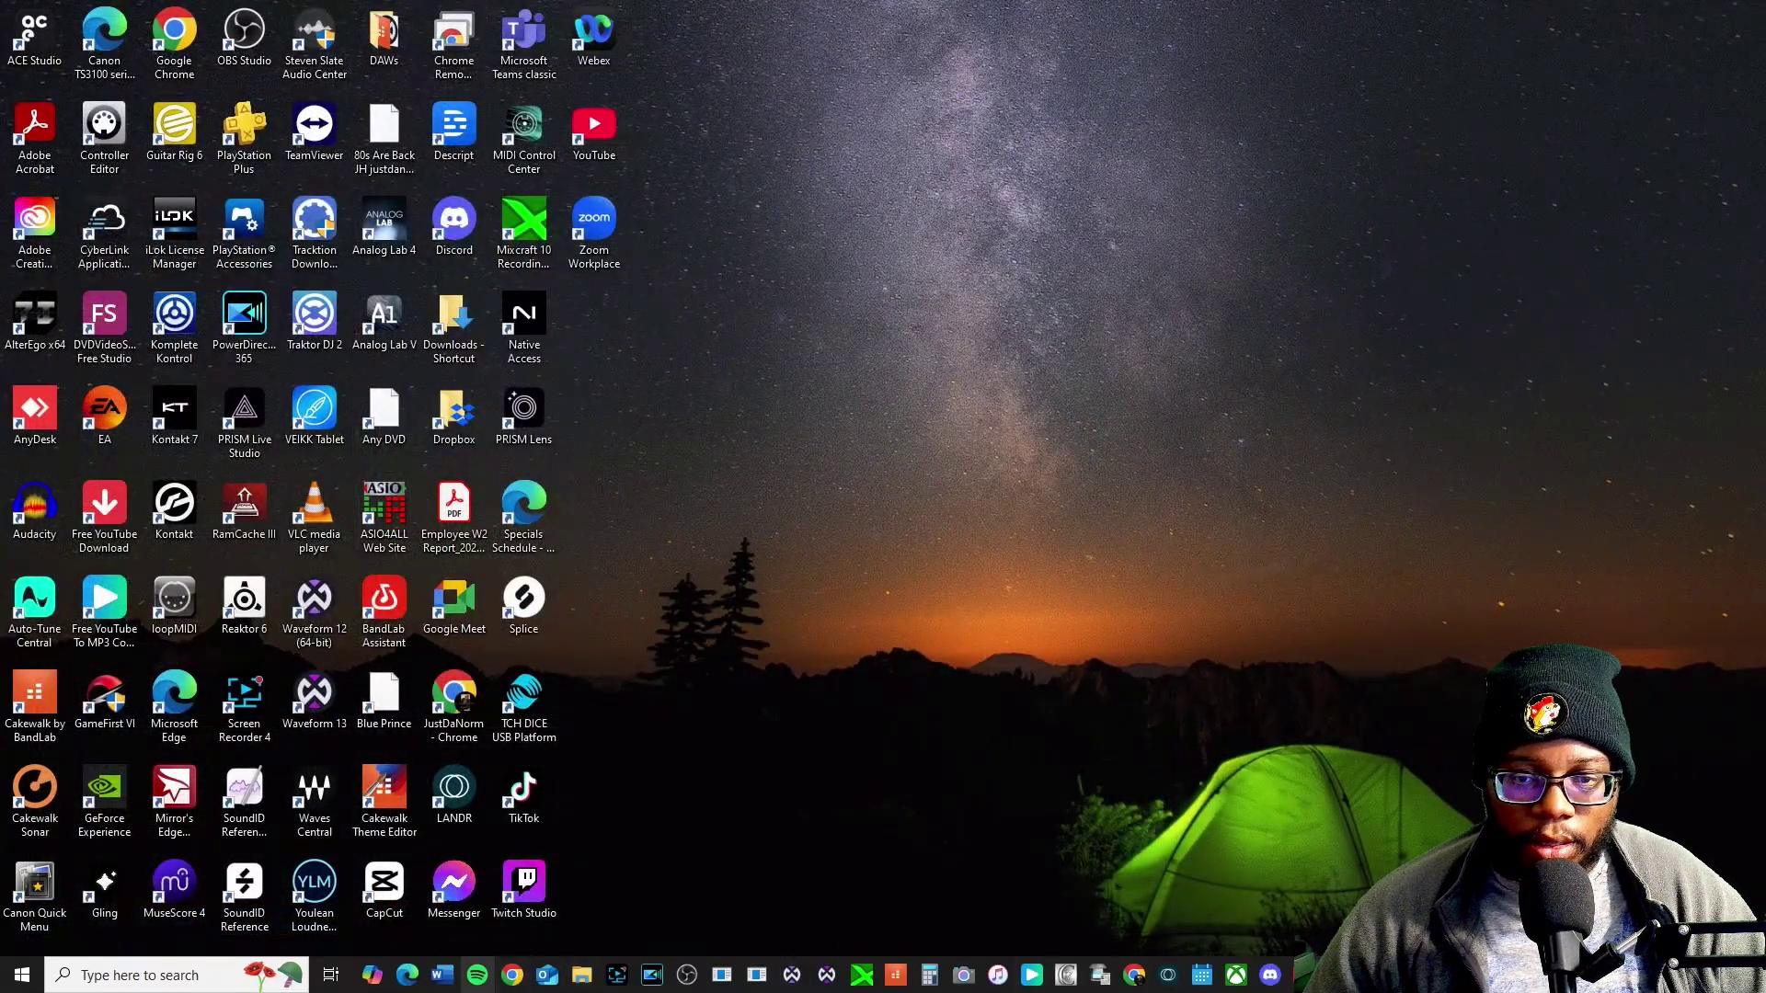
- Browse File Explorer to Music > Waveform Archive > Archived
left_click(582, 976)
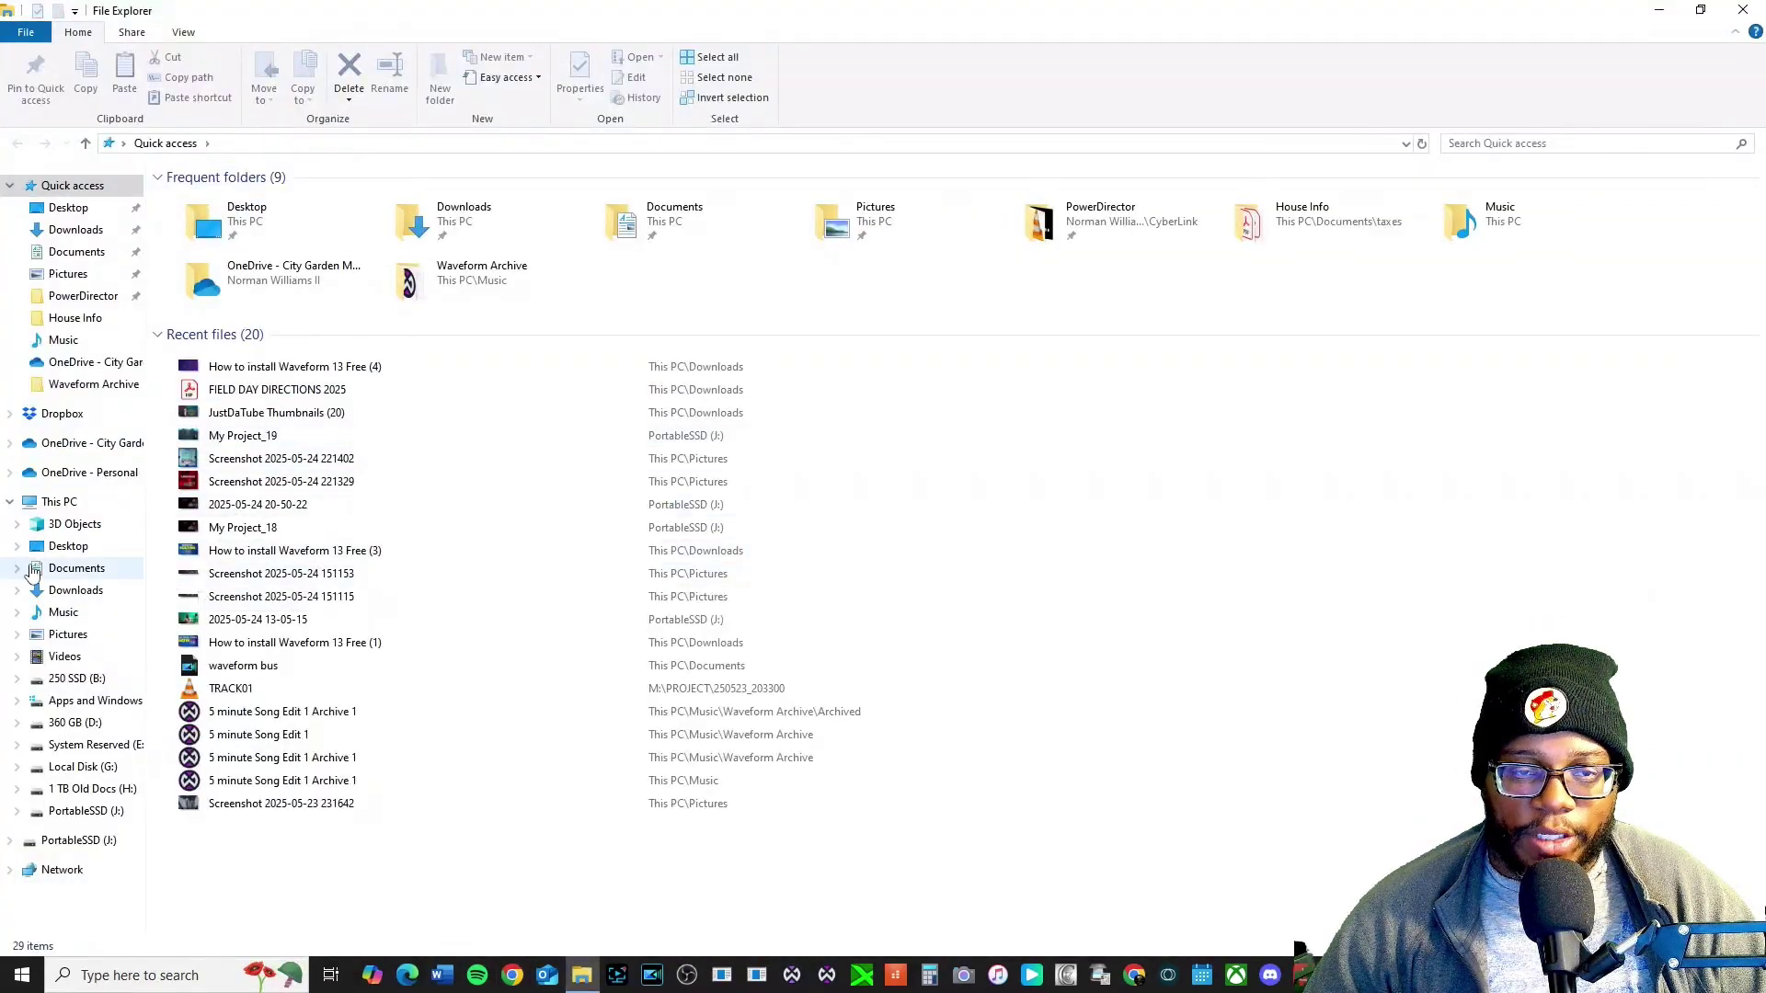
left_click(70, 619)
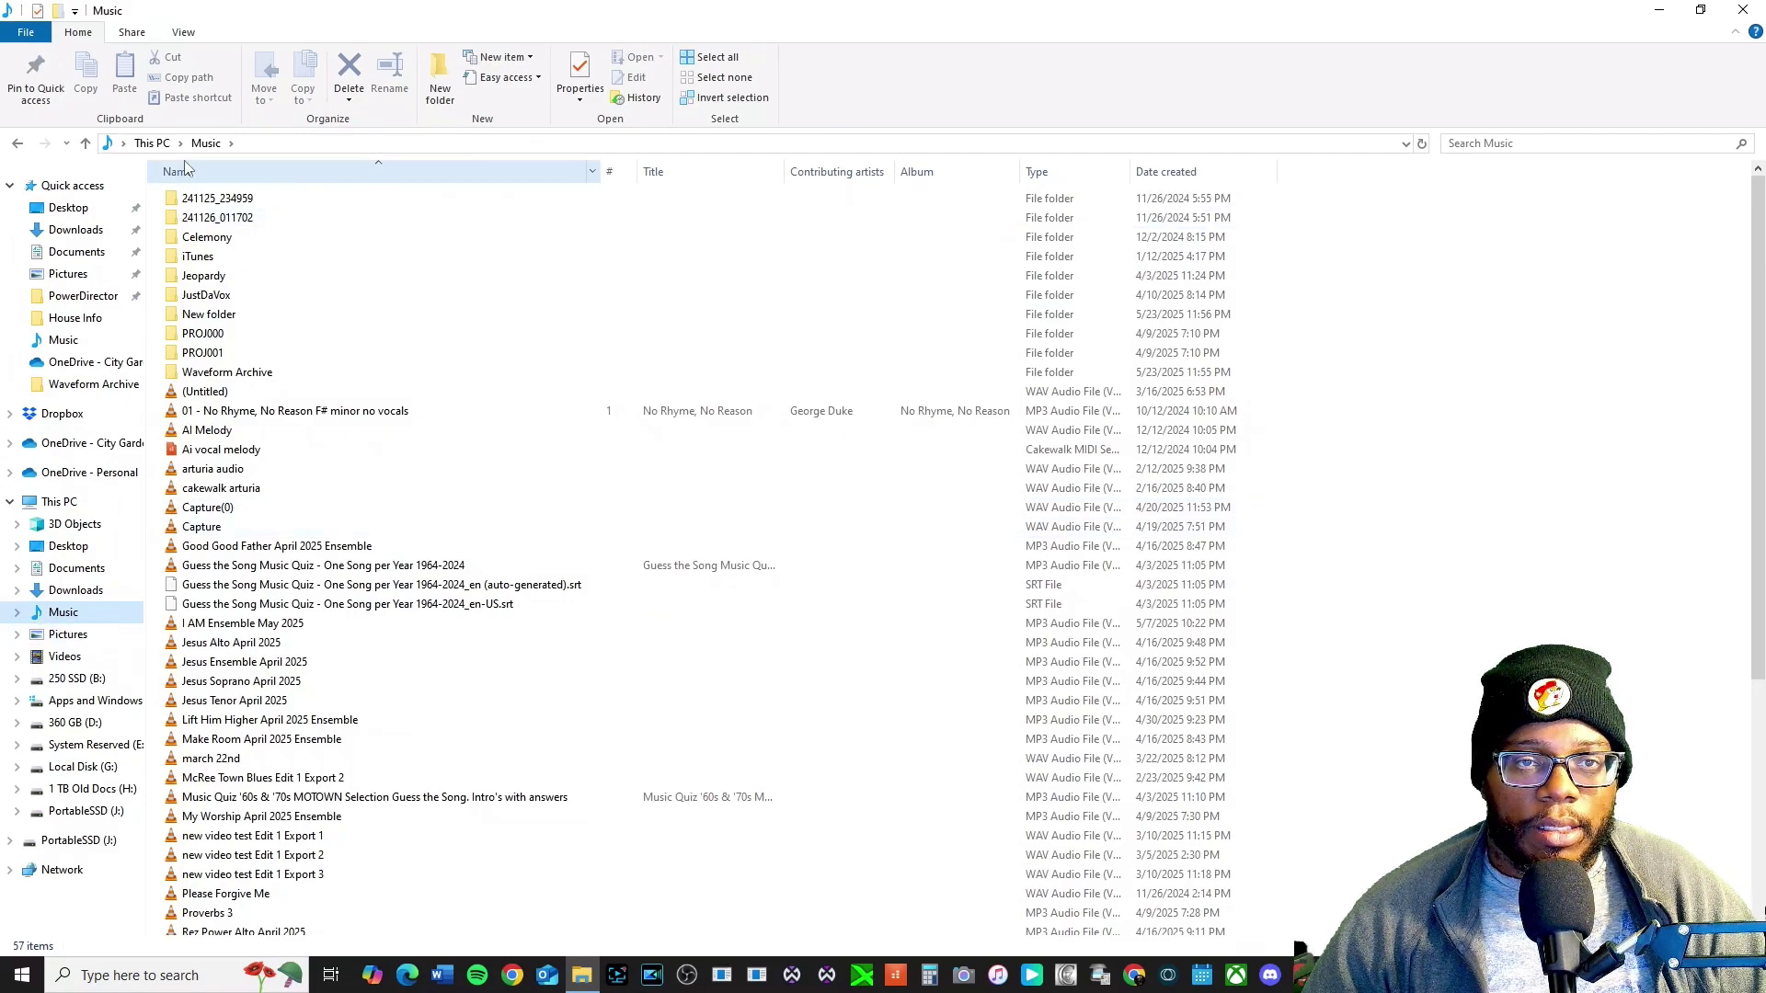
double_click(230, 373)
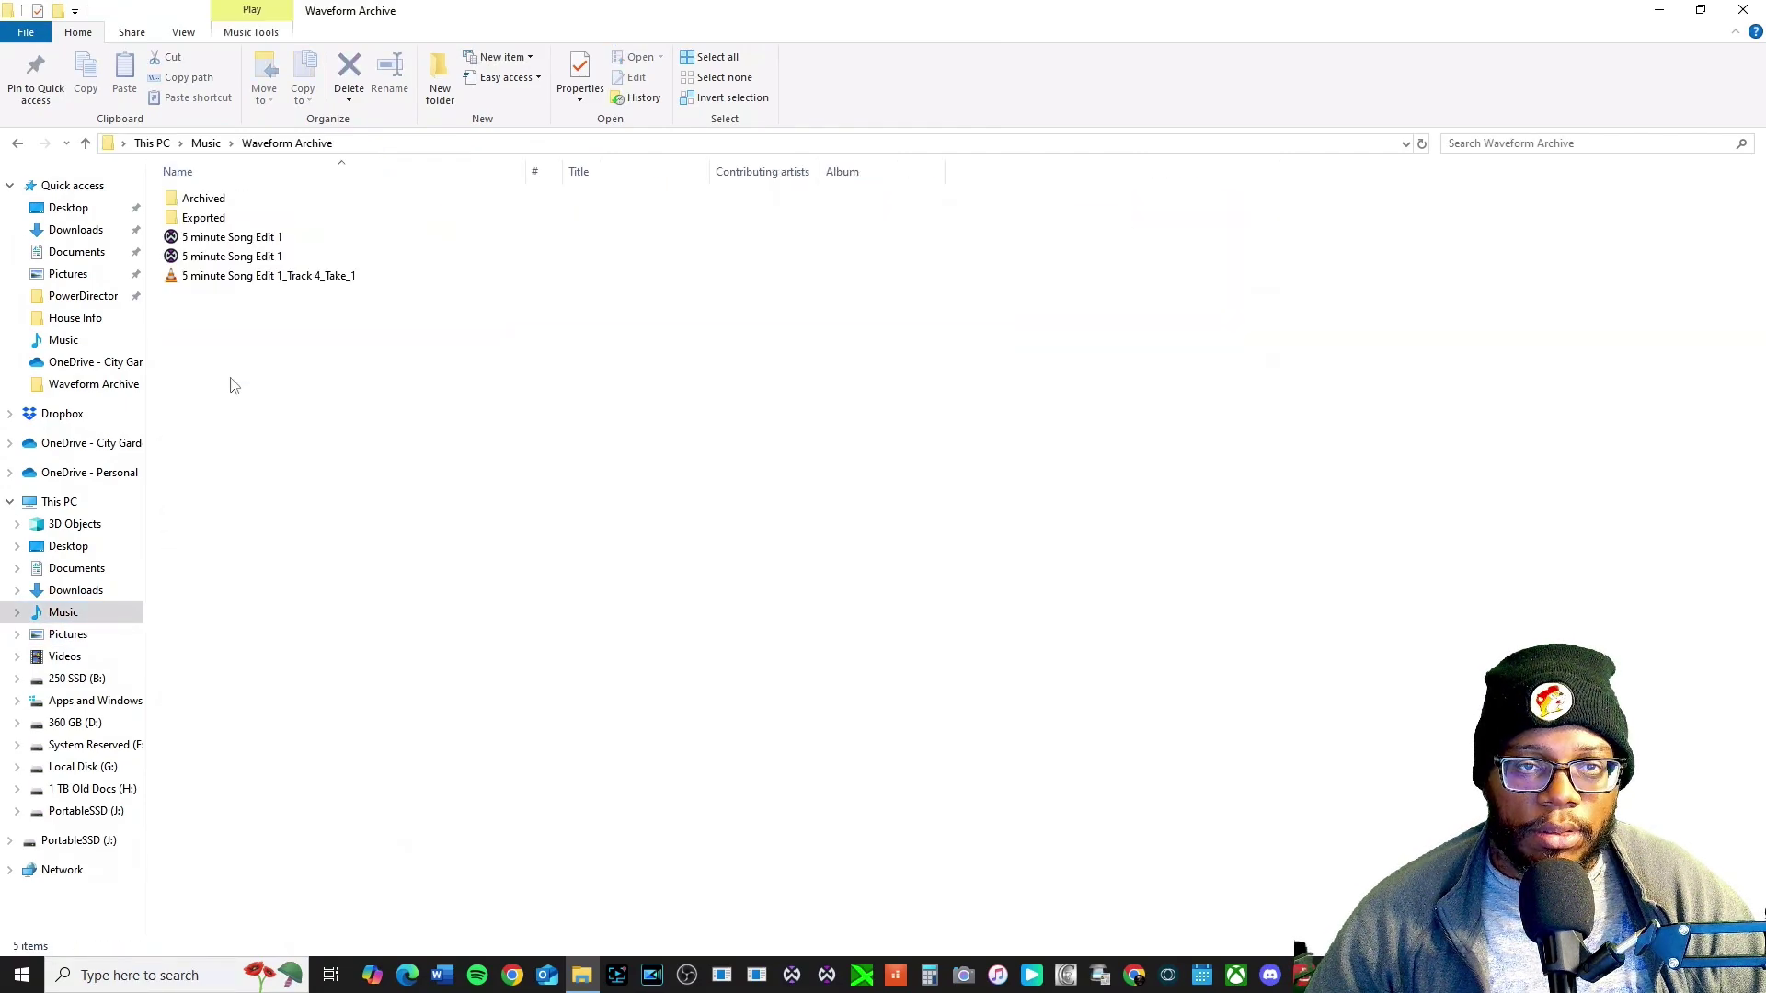
double_click(203, 198)
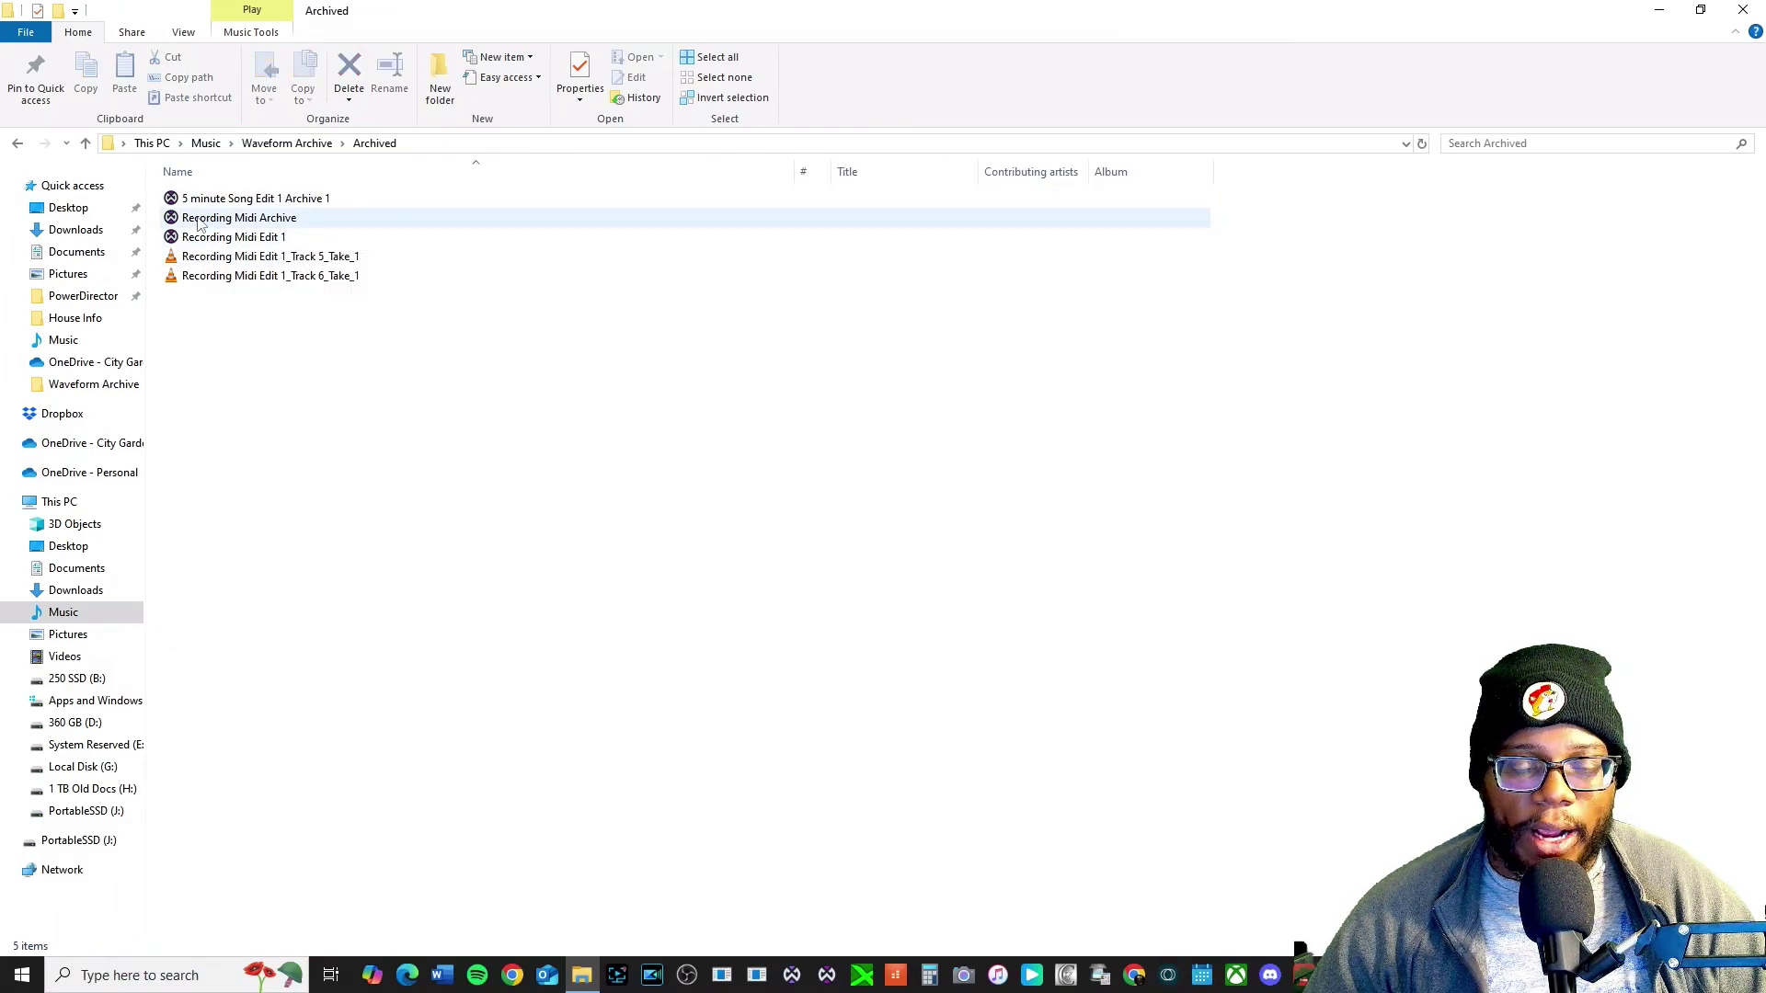
- Launch the Recording Midi Archive file to load Recording Midi Edit 1 in Waveform
double_click(199, 223)
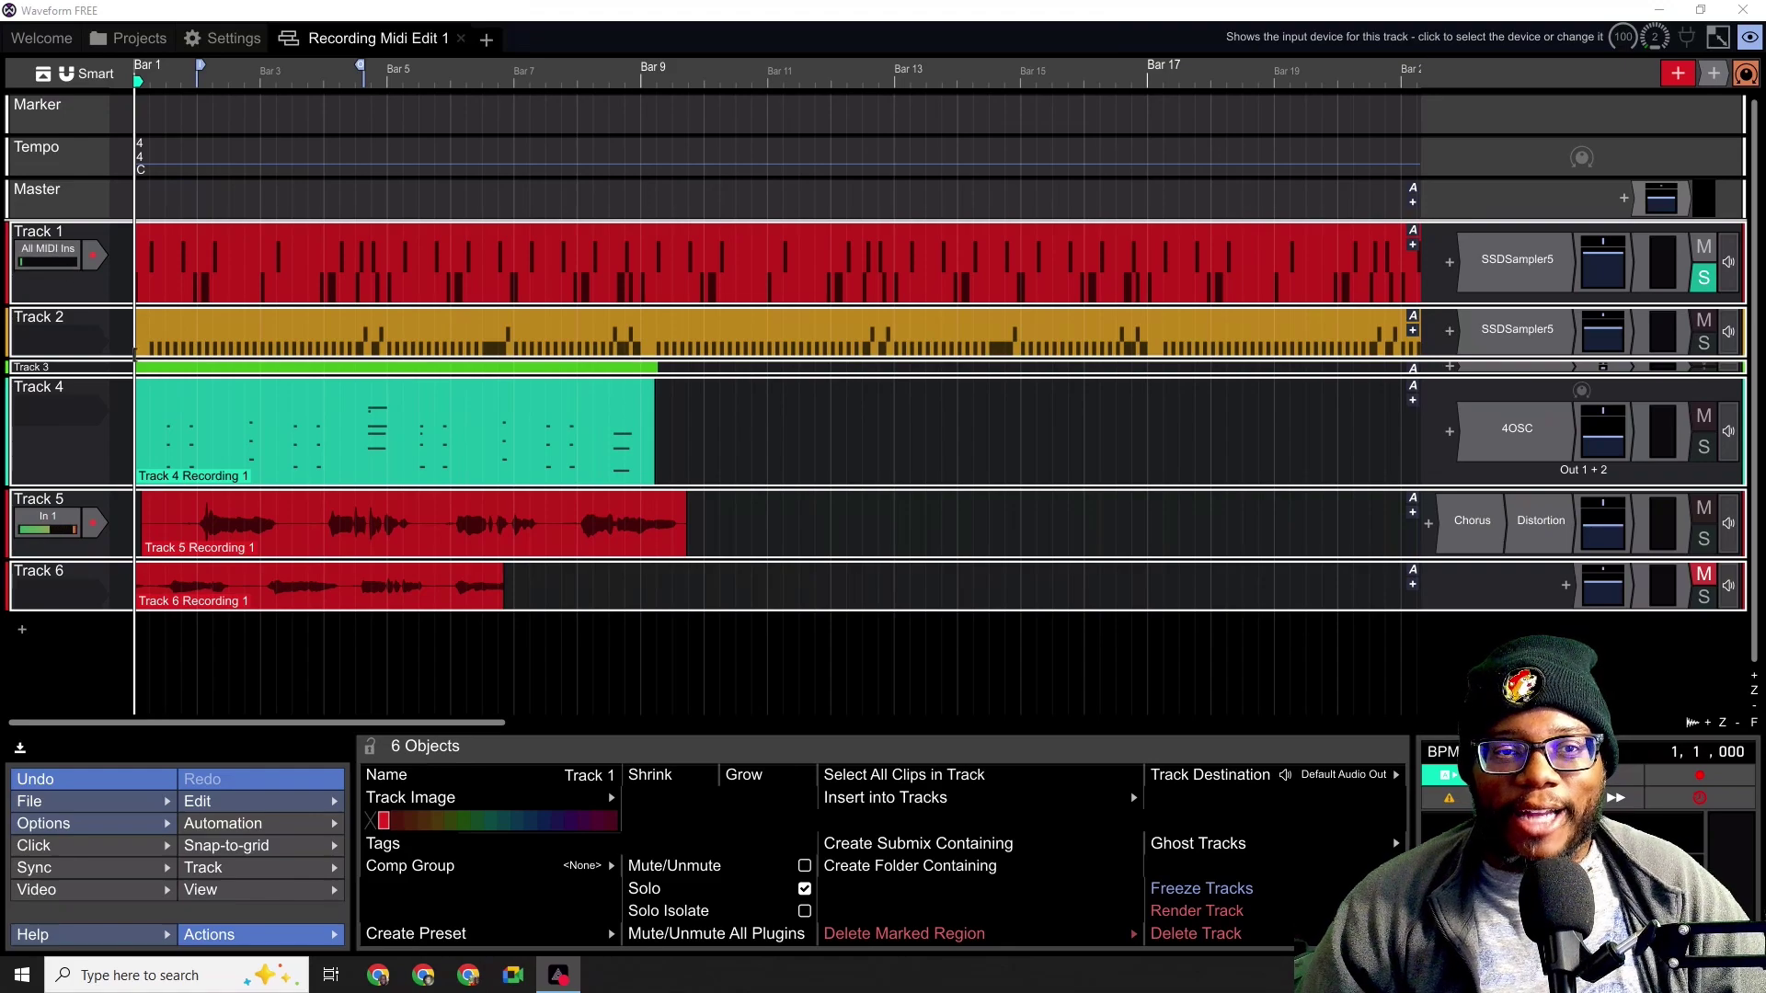
- Select Track 1 and bring up its Render Track options in the properties panel
left_click(26, 242)
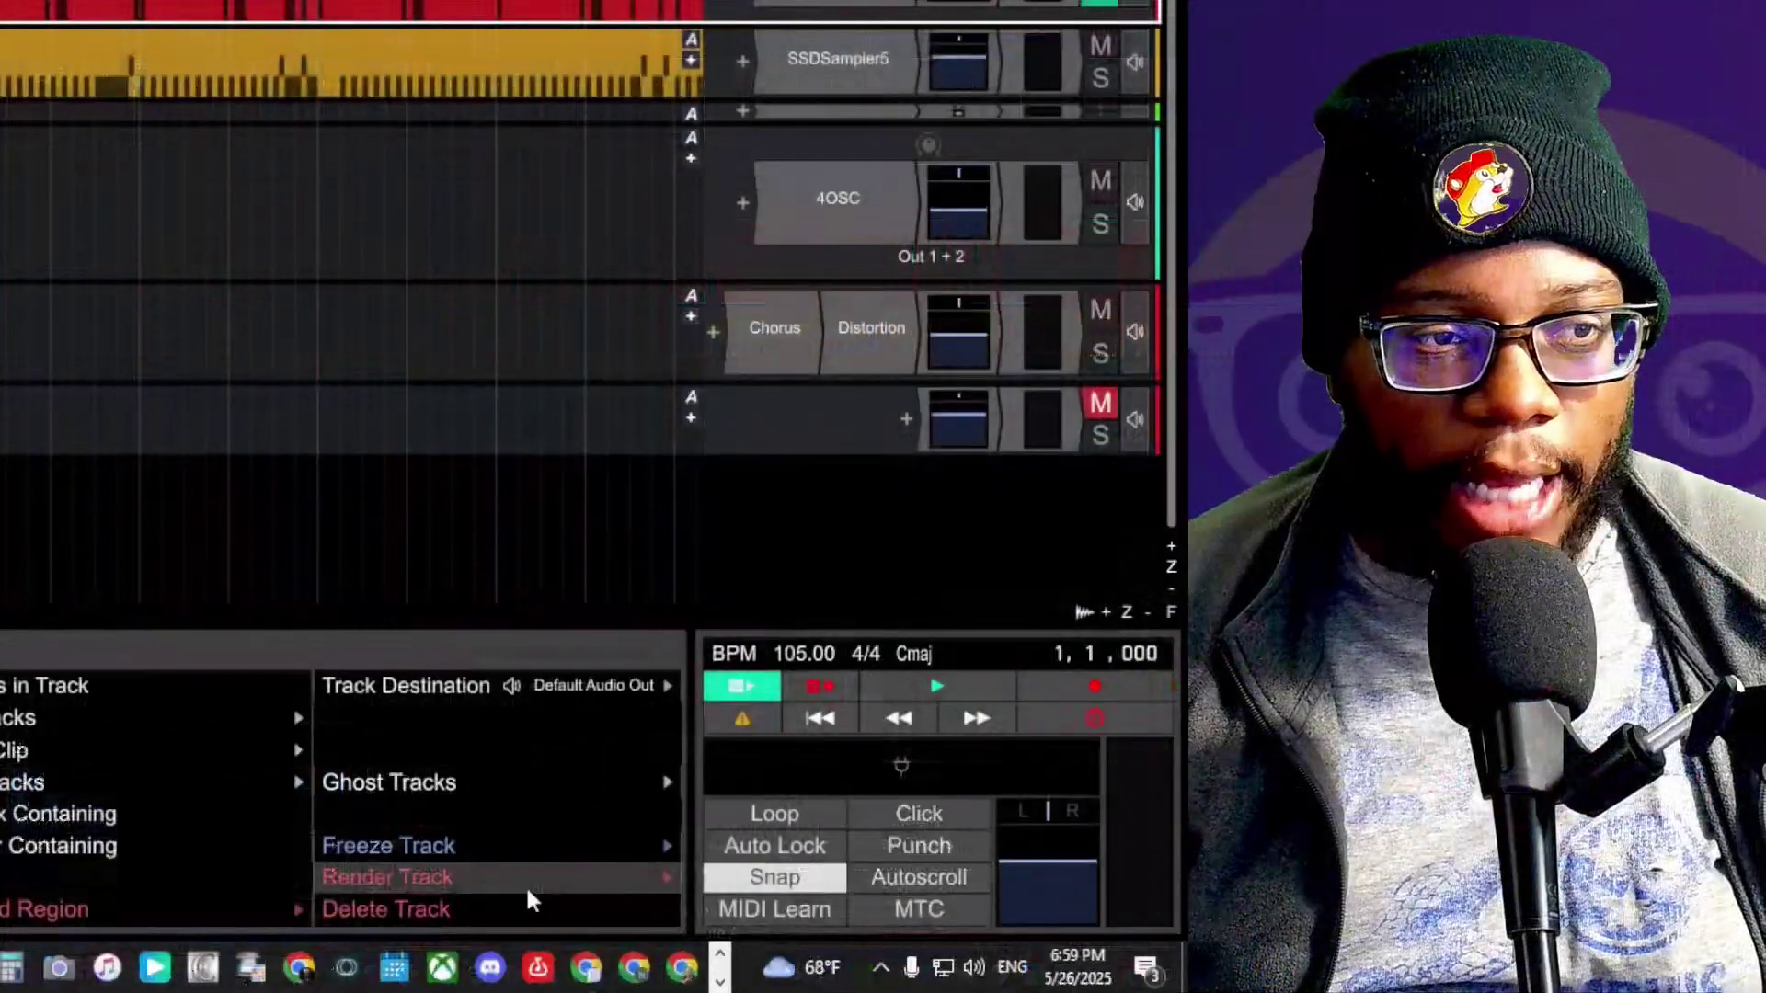
left_click(527, 889)
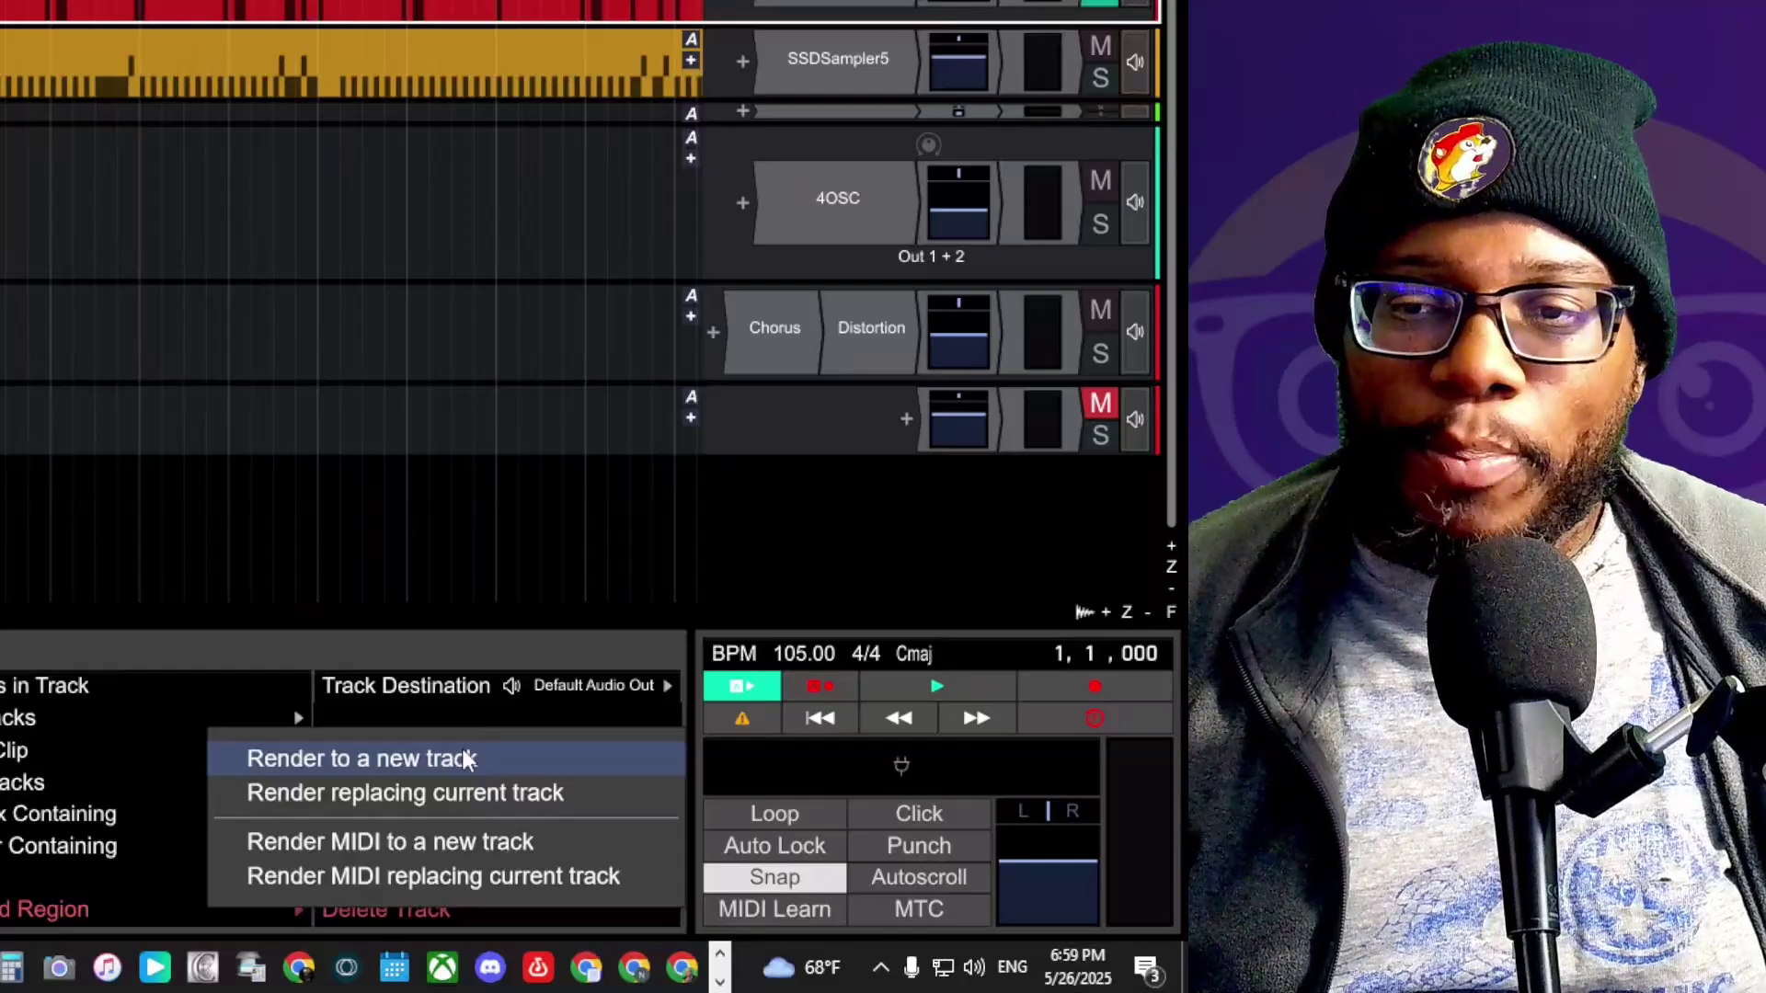
- Render Track 1 to a new audio track, exporting Recording Midi Edit 1 Track 1 Render 1.wav
left_click(335, 769)
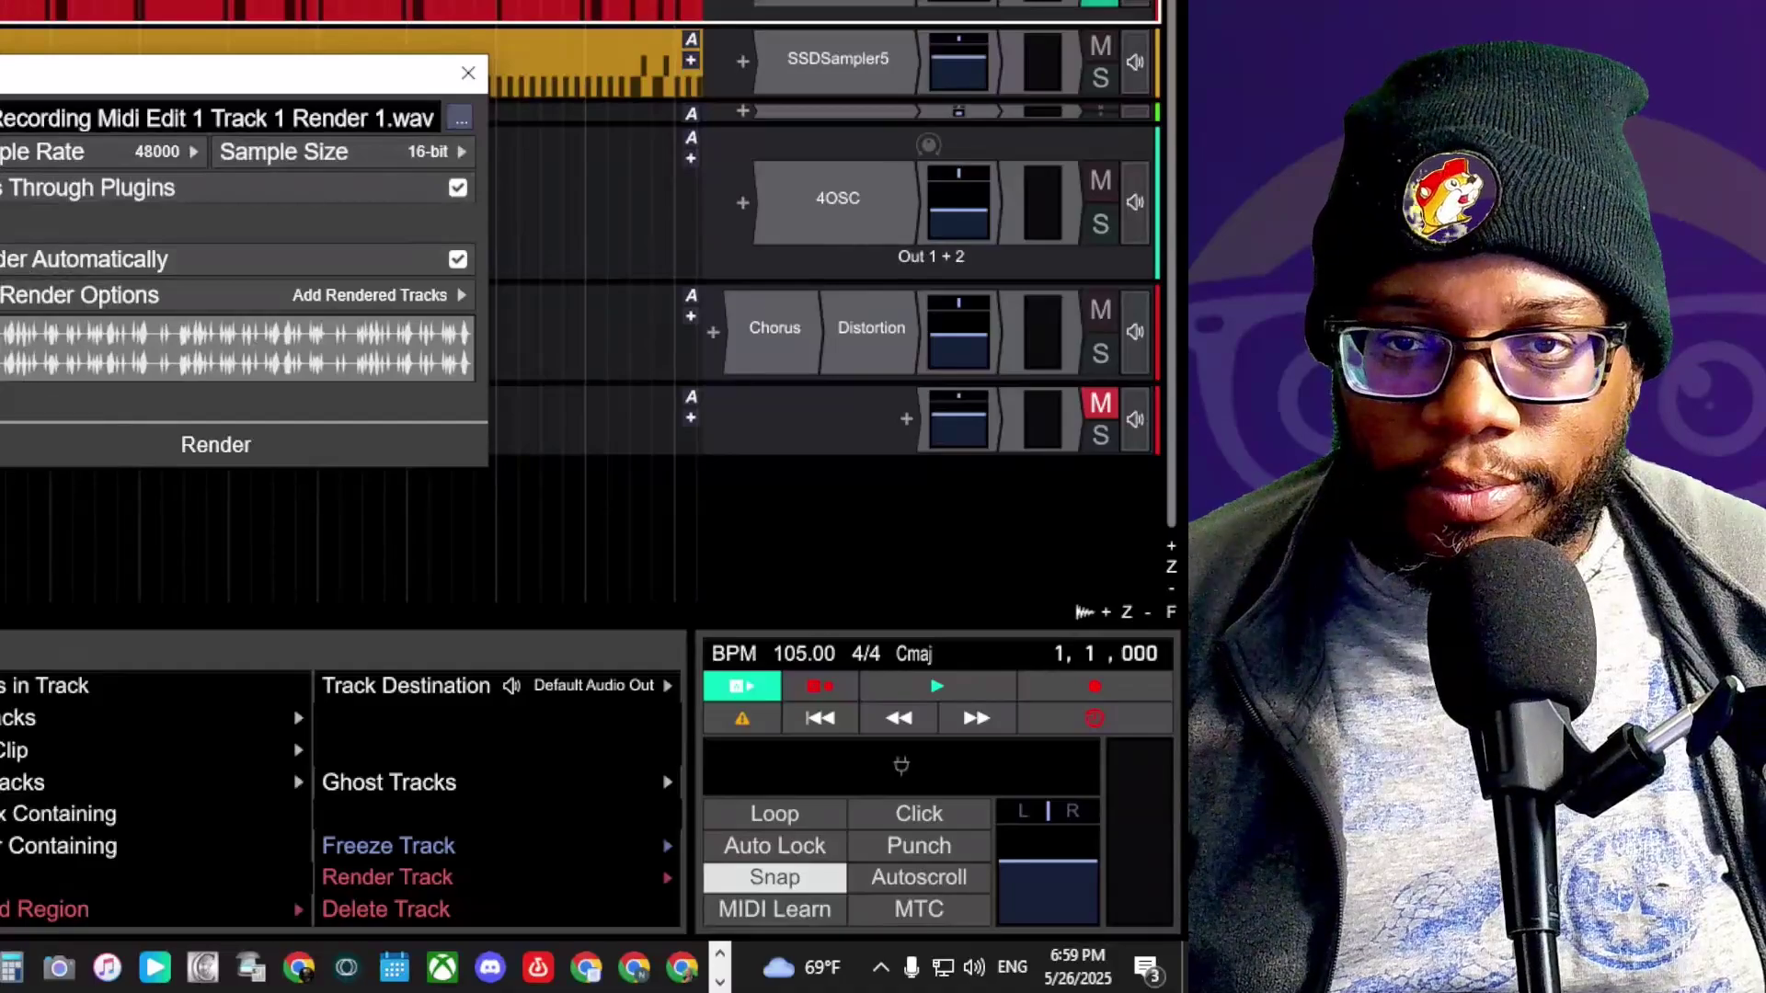
left_click(176, 456)
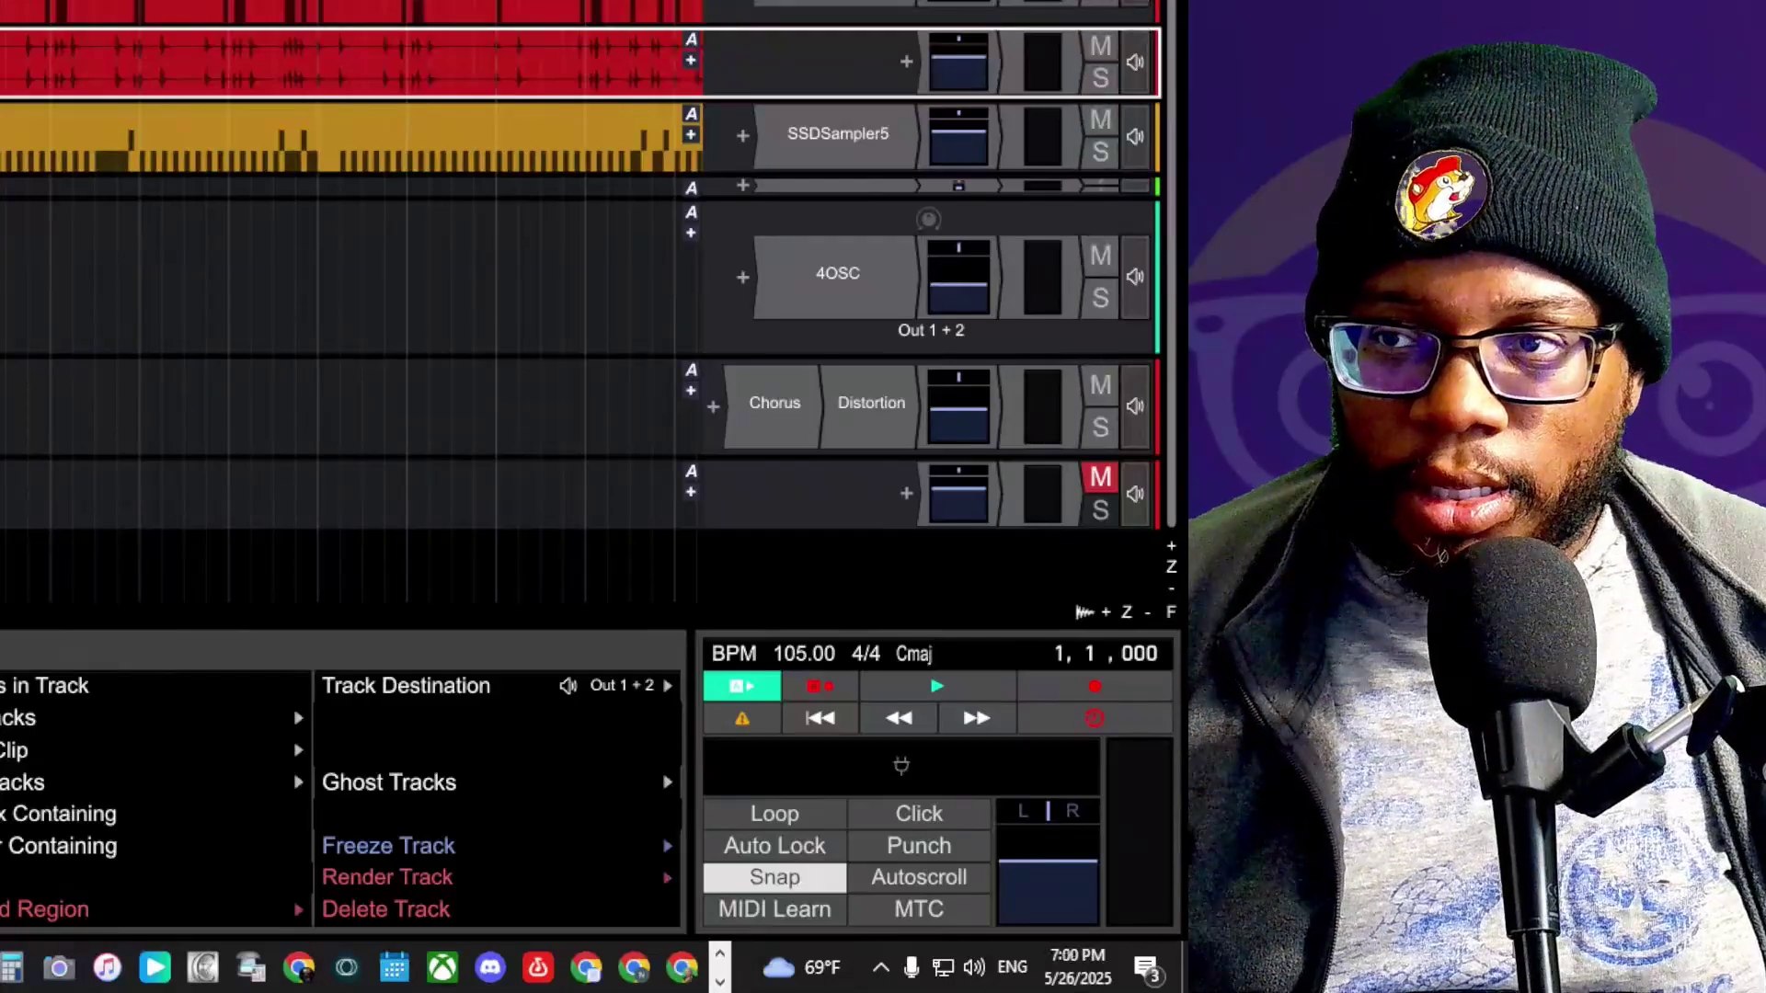
- Solo the rendered track, play it back alone, then unsolo it
left_click(1100, 78)
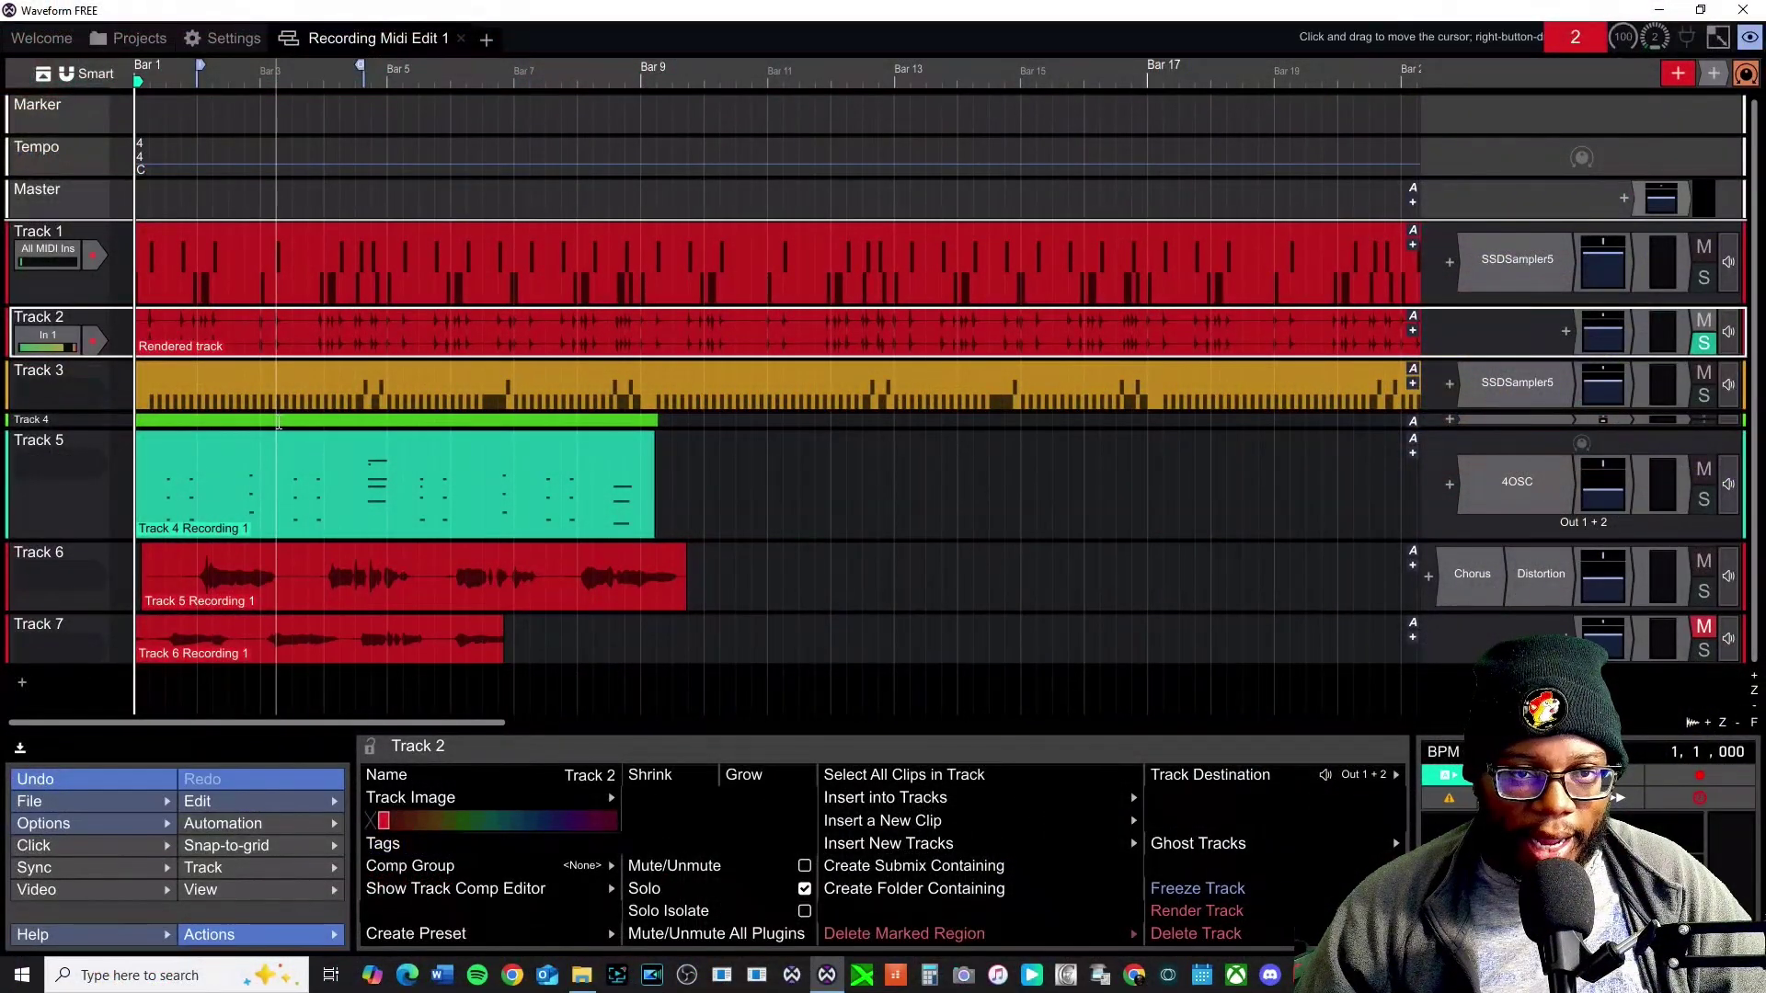
key("space")
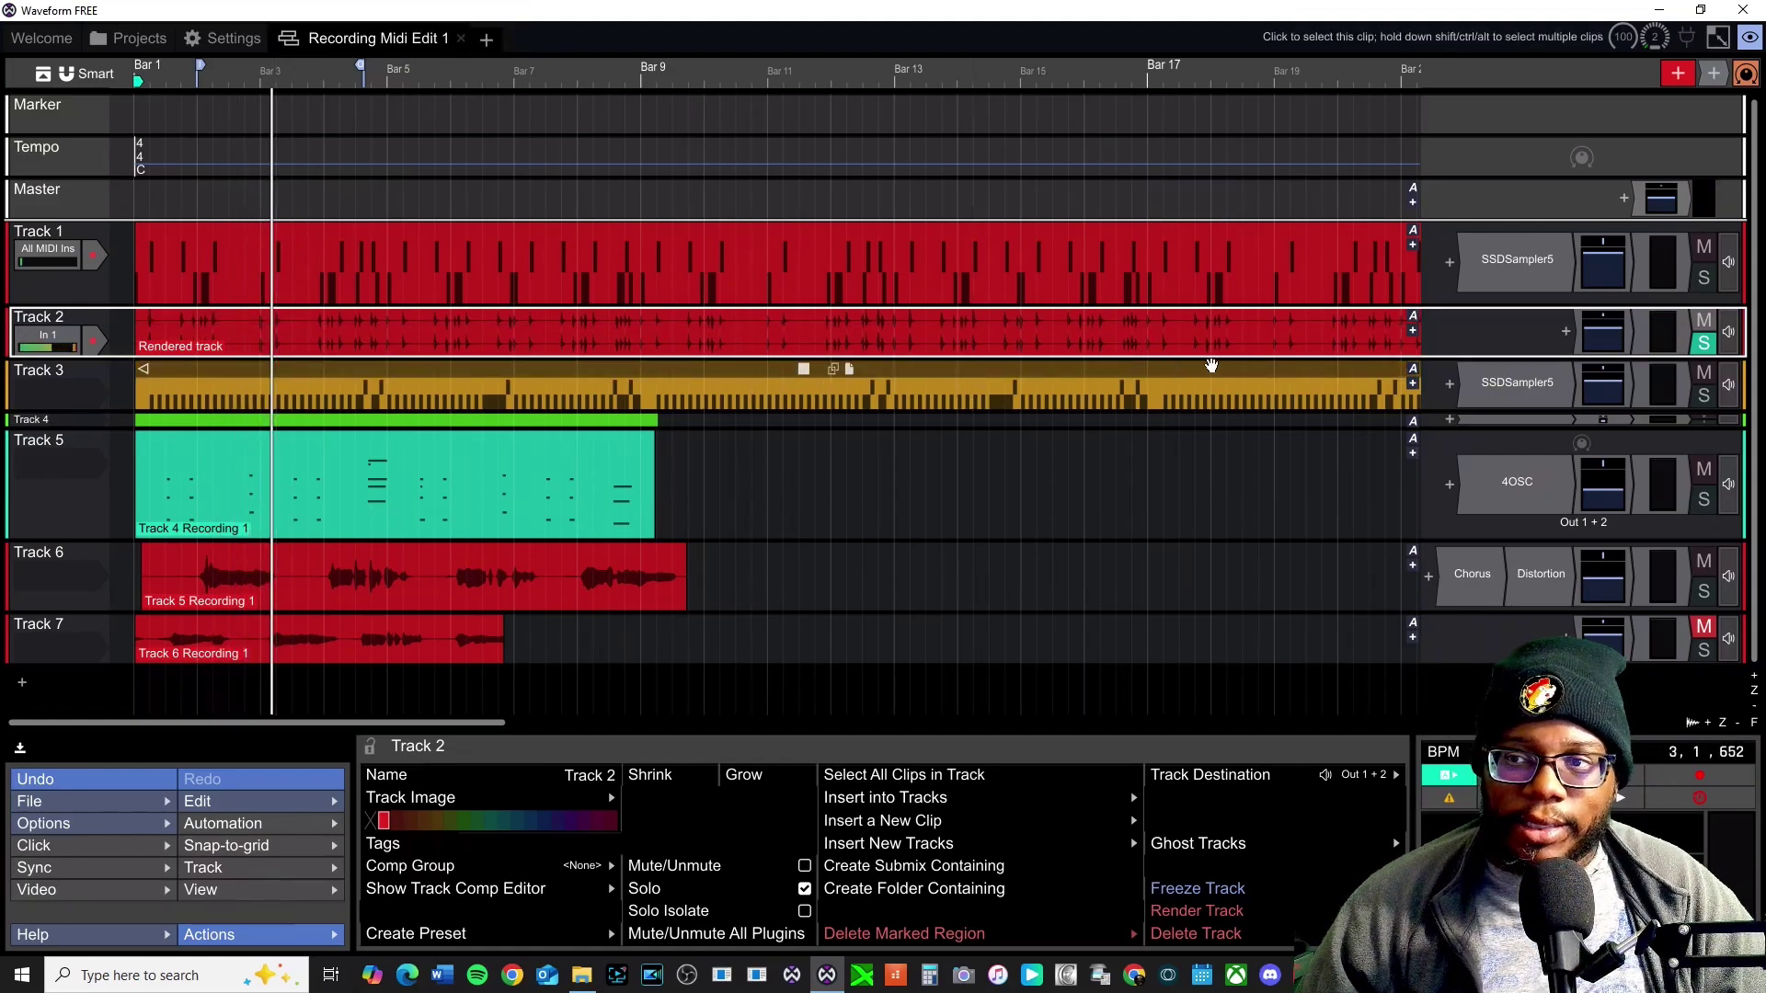
left_click(1703, 343)
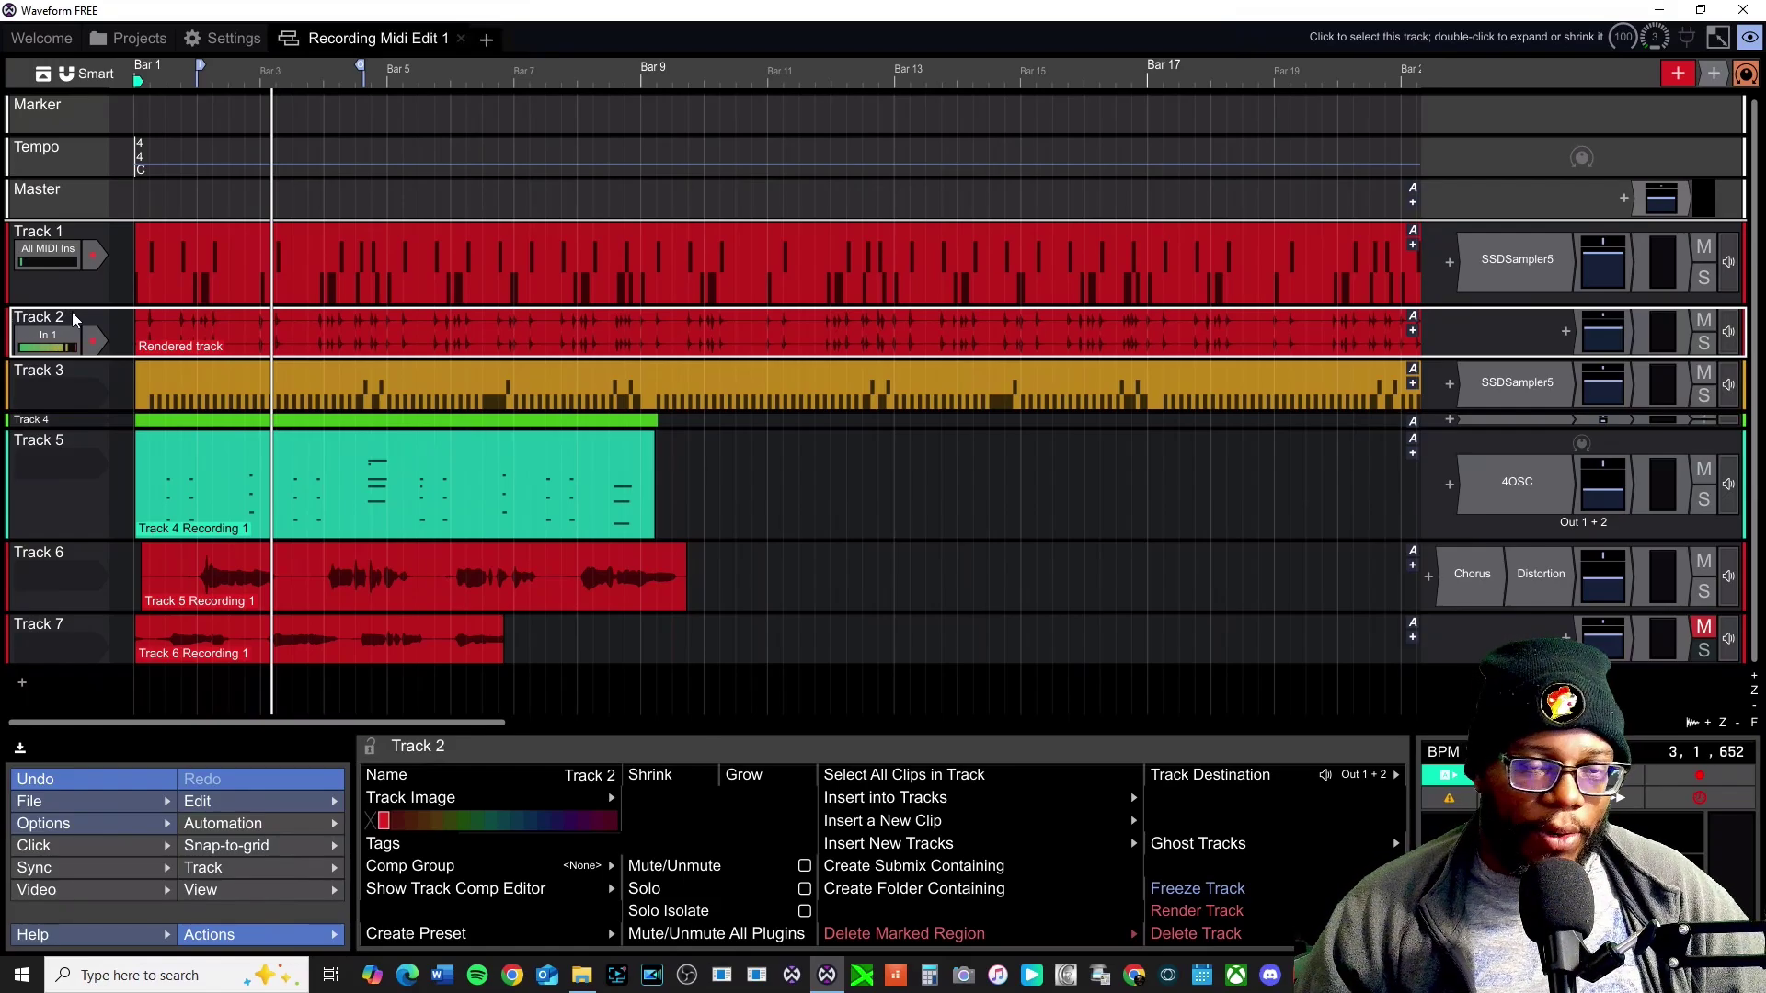
- Remove the rendered Track 2 from the edit, leaving the original six tracks
left_click(33, 372)
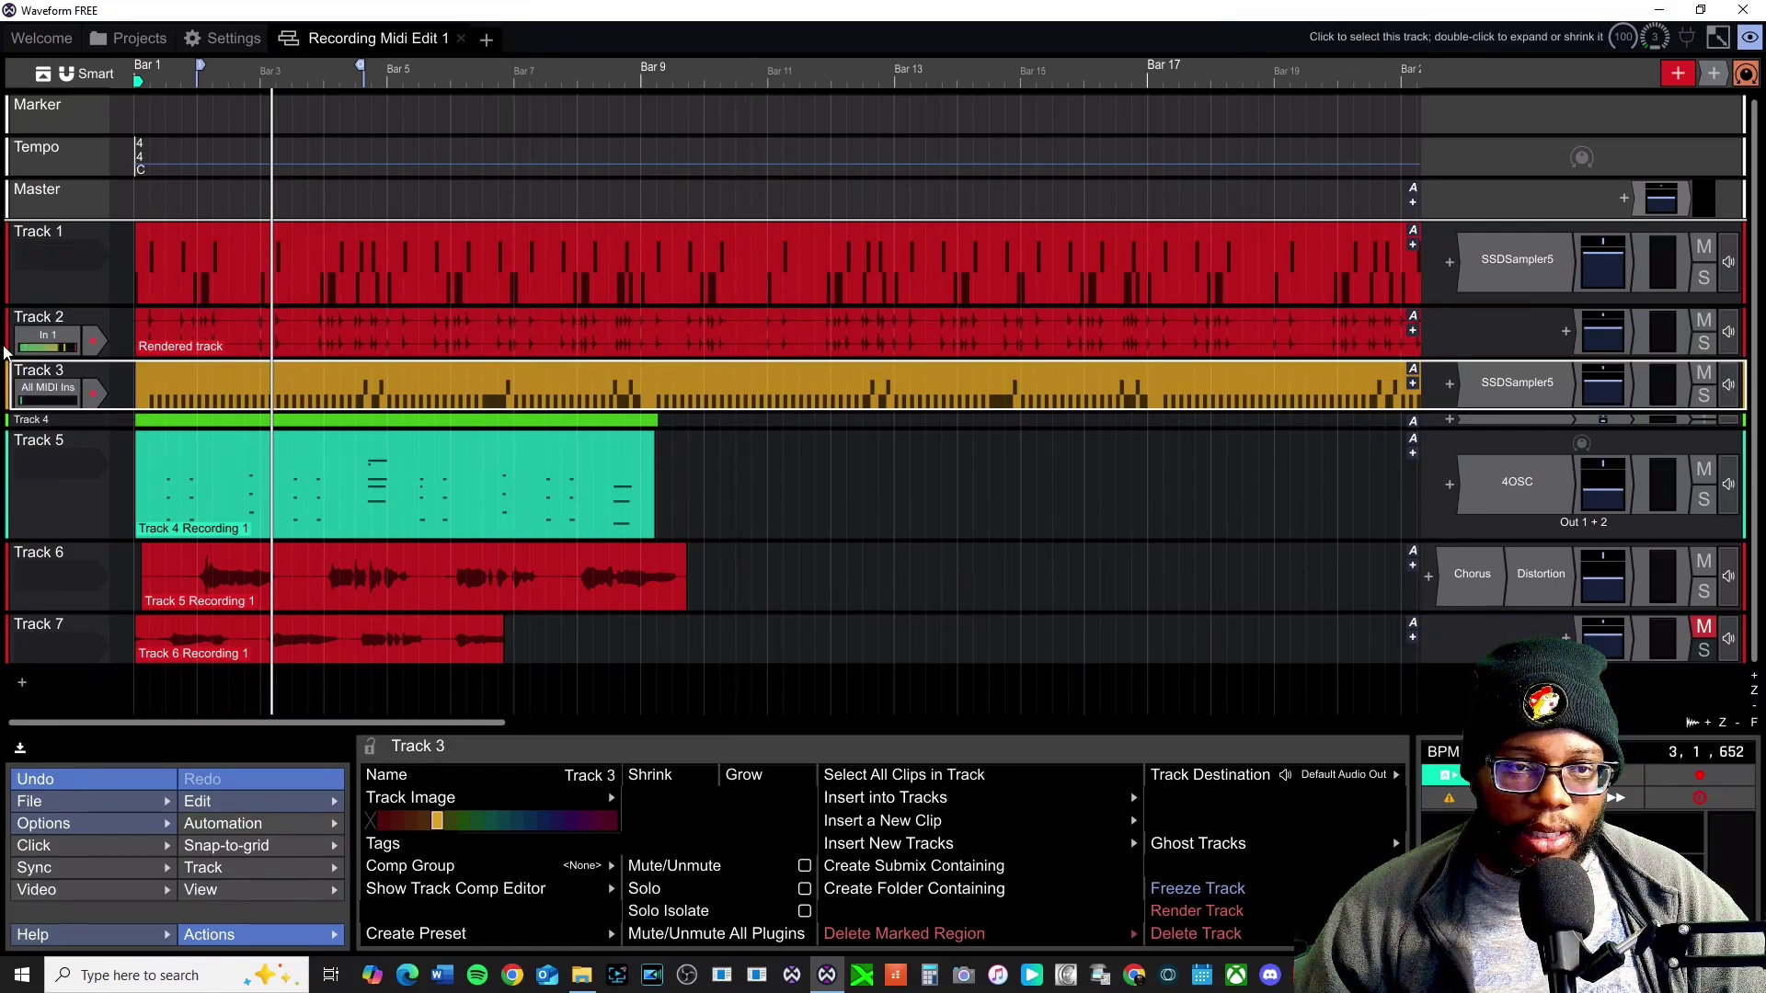
left_click(57, 317)
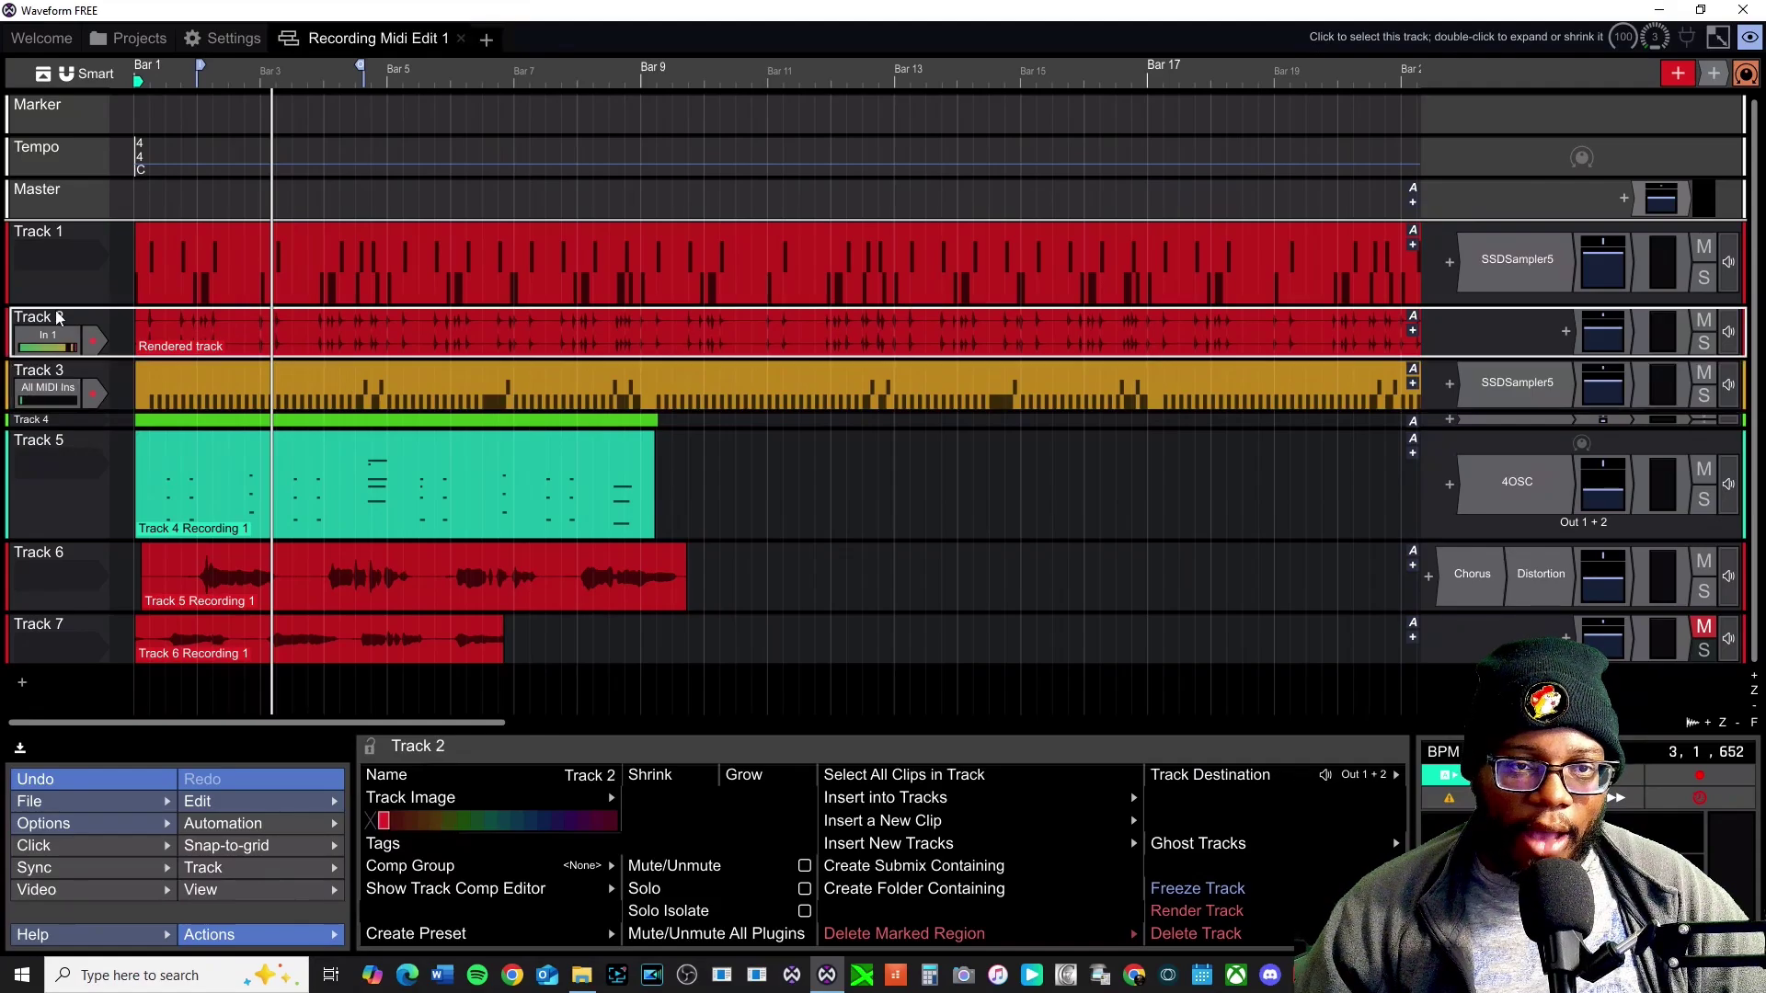
left_click(1294, 890)
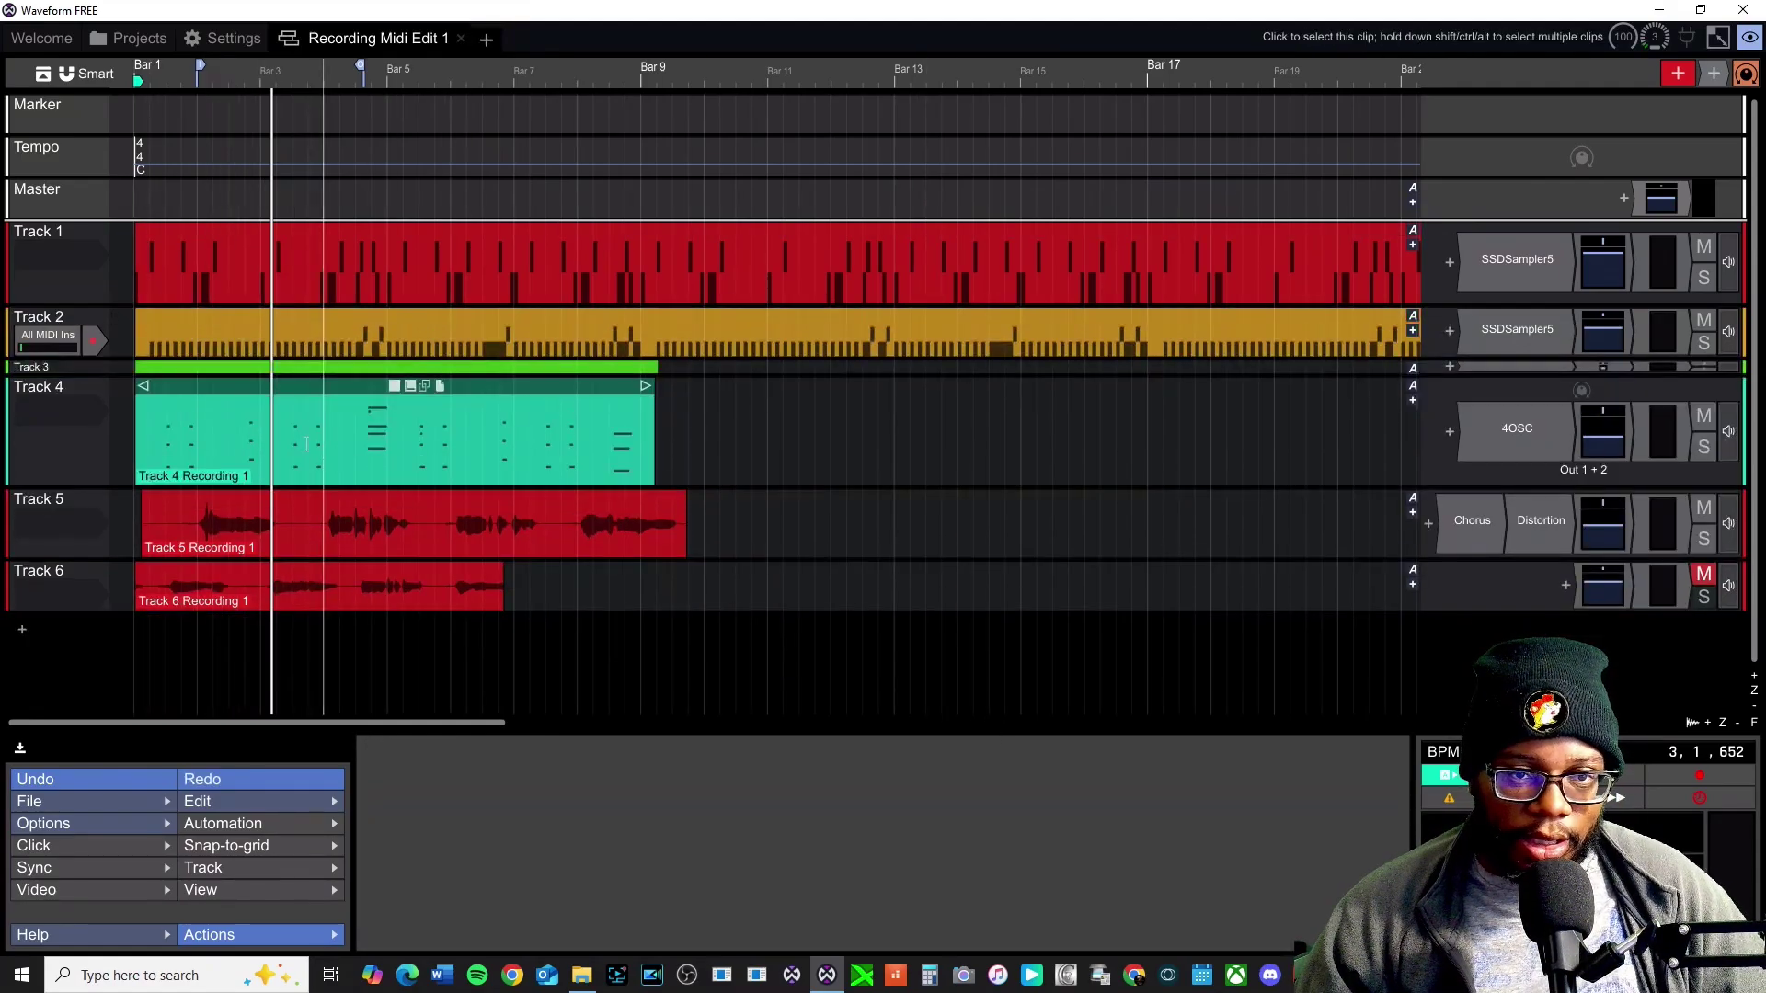
- Start rendering Track 1 to a new track and browse for a different save location
left_click(74, 276)
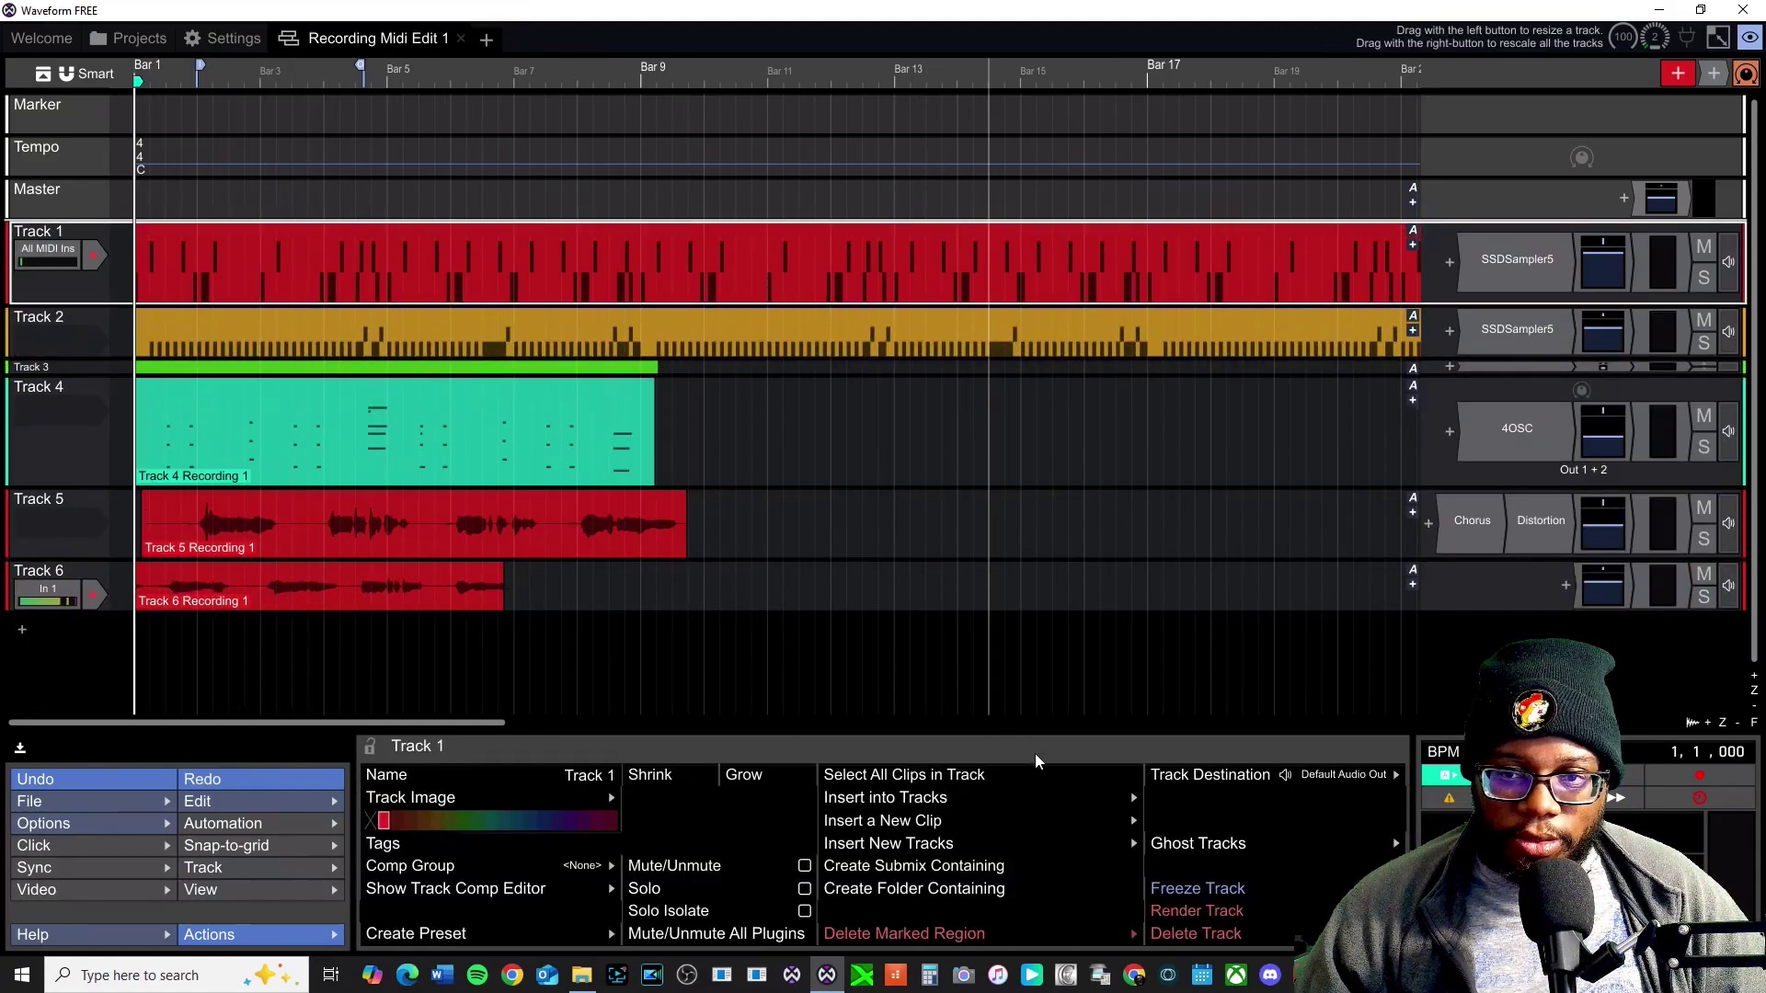
left_click(1201, 908)
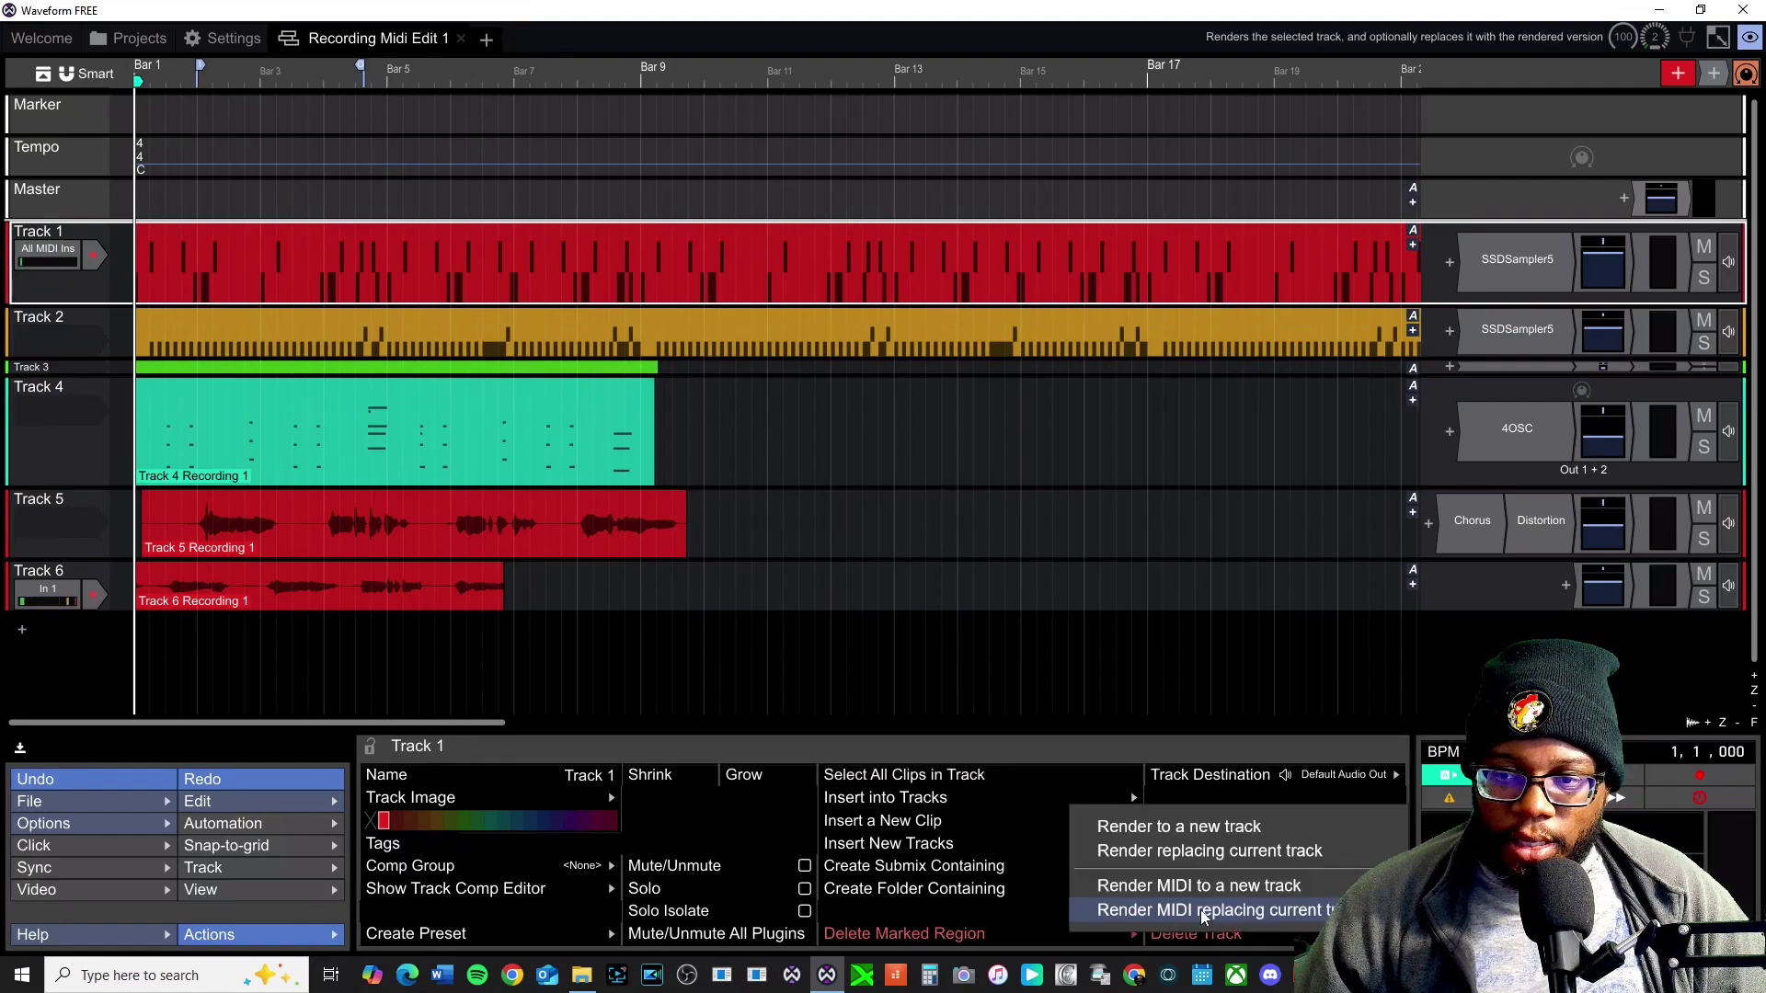
left_click(1269, 828)
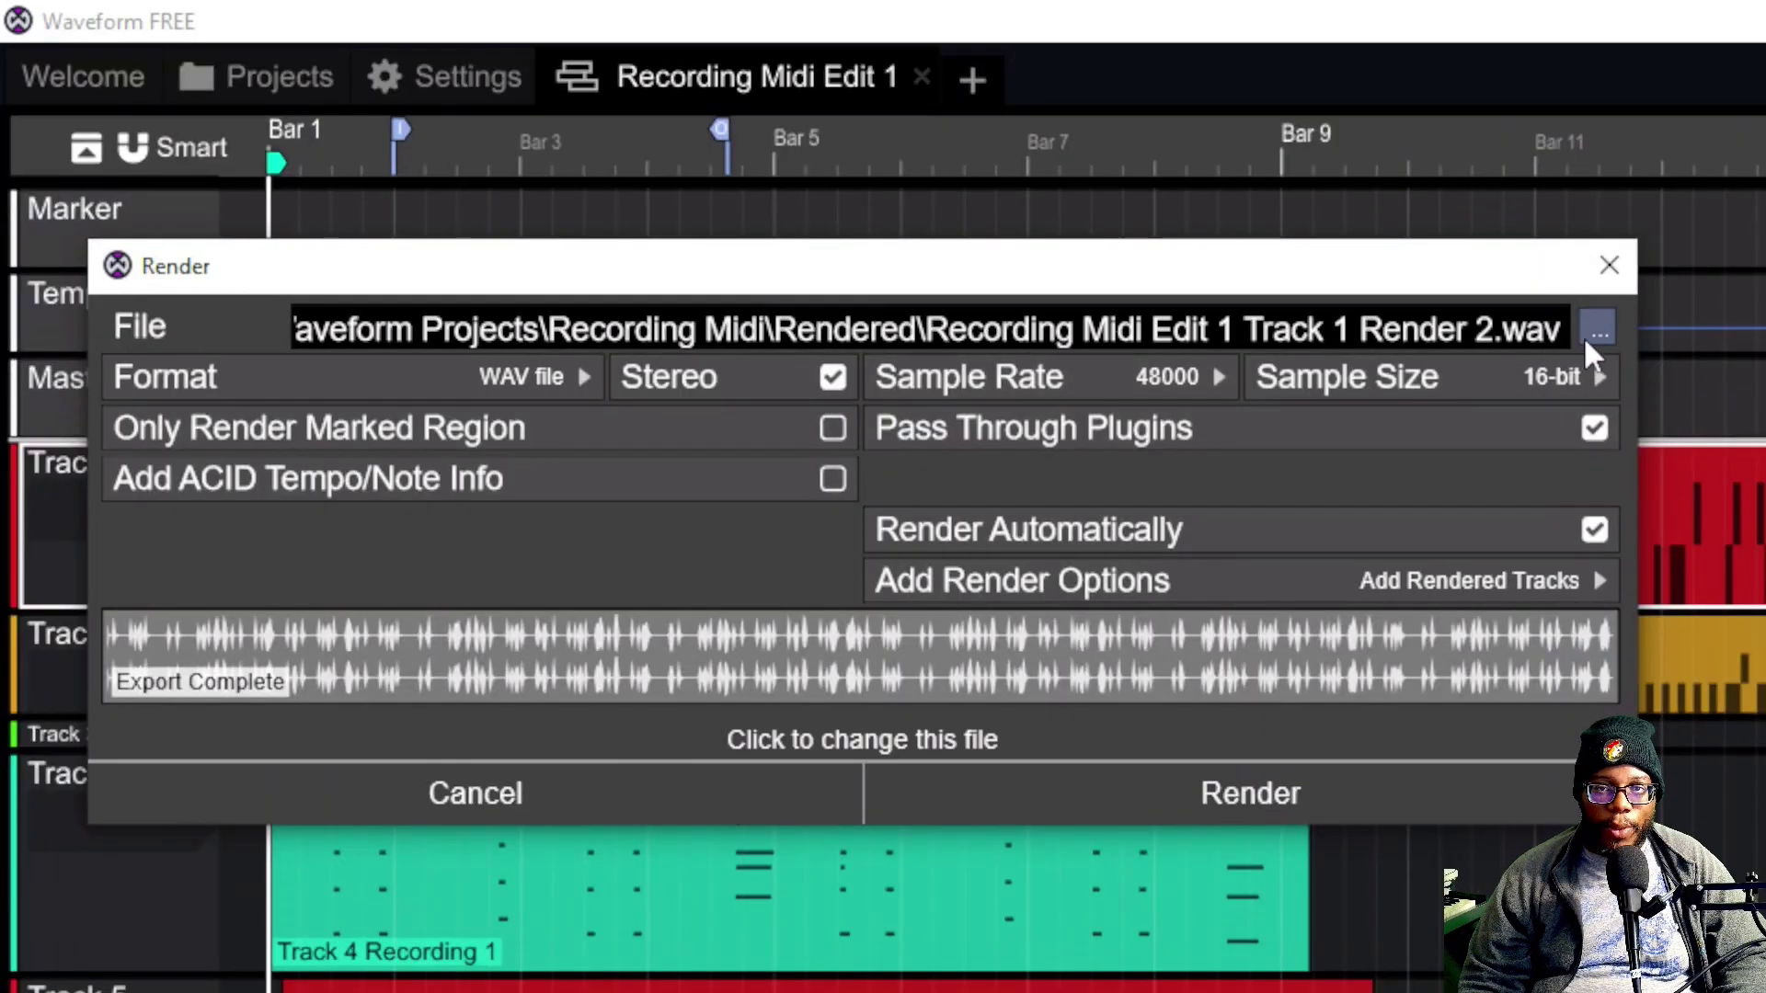
left_click(1597, 329)
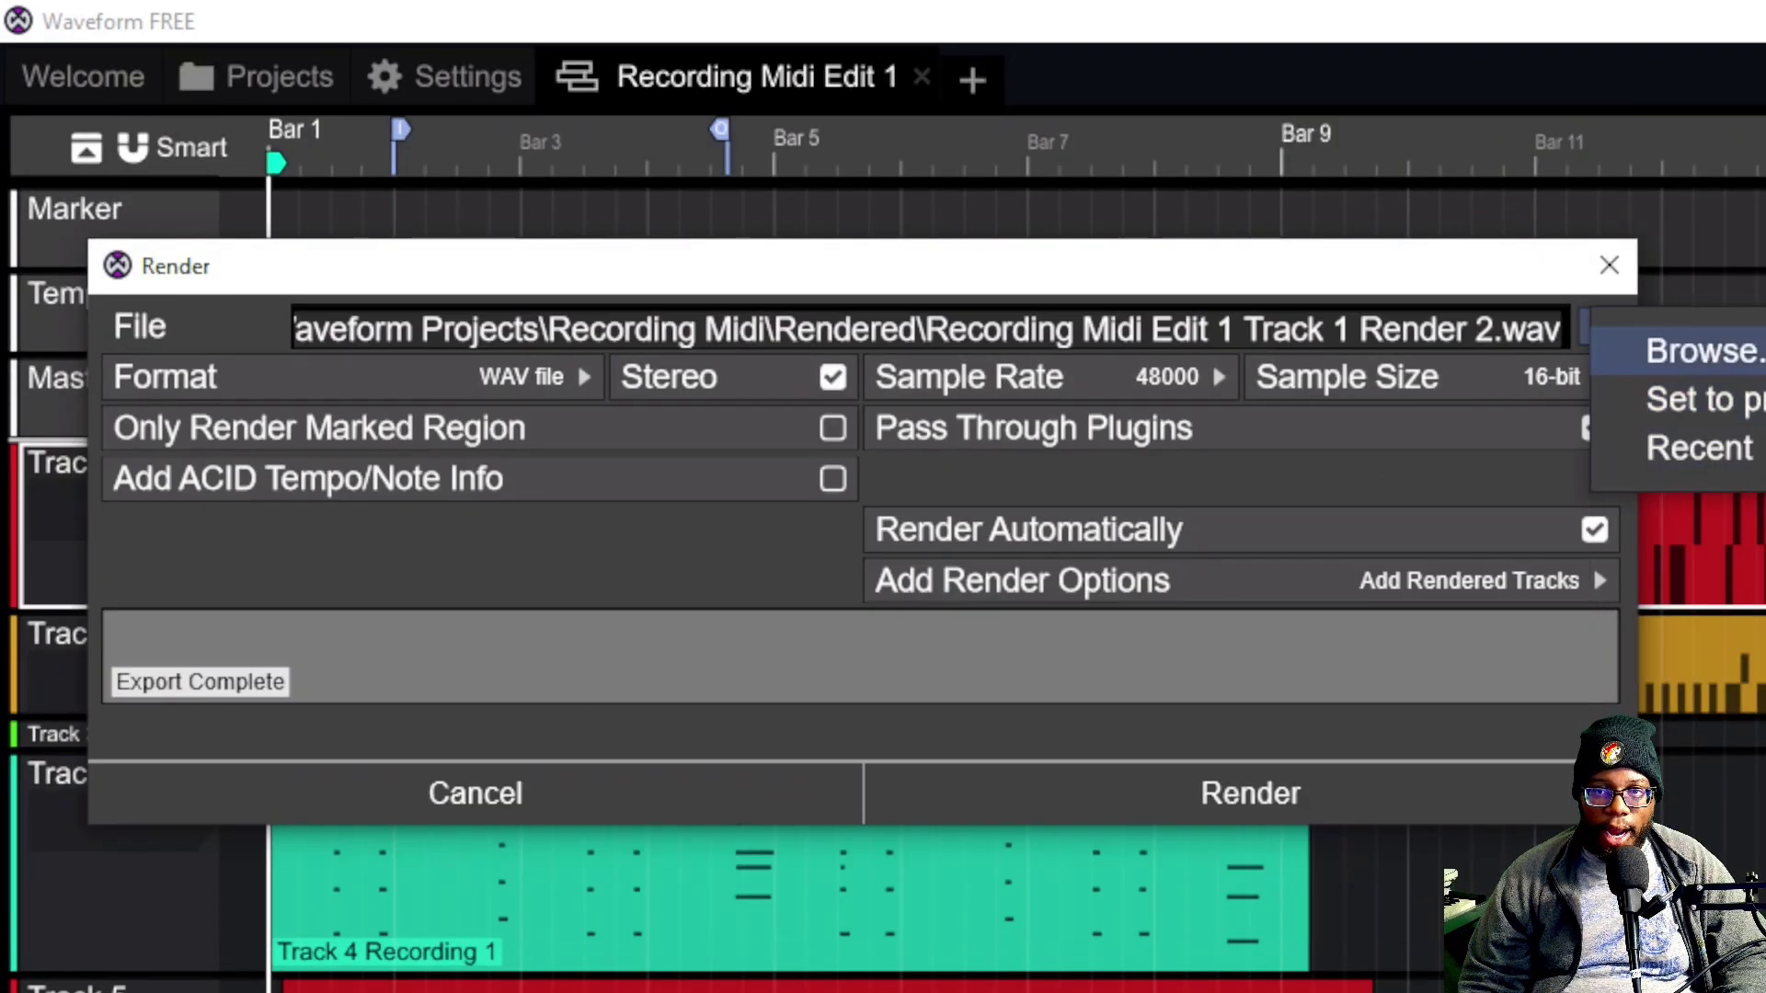
left_click(1702, 350)
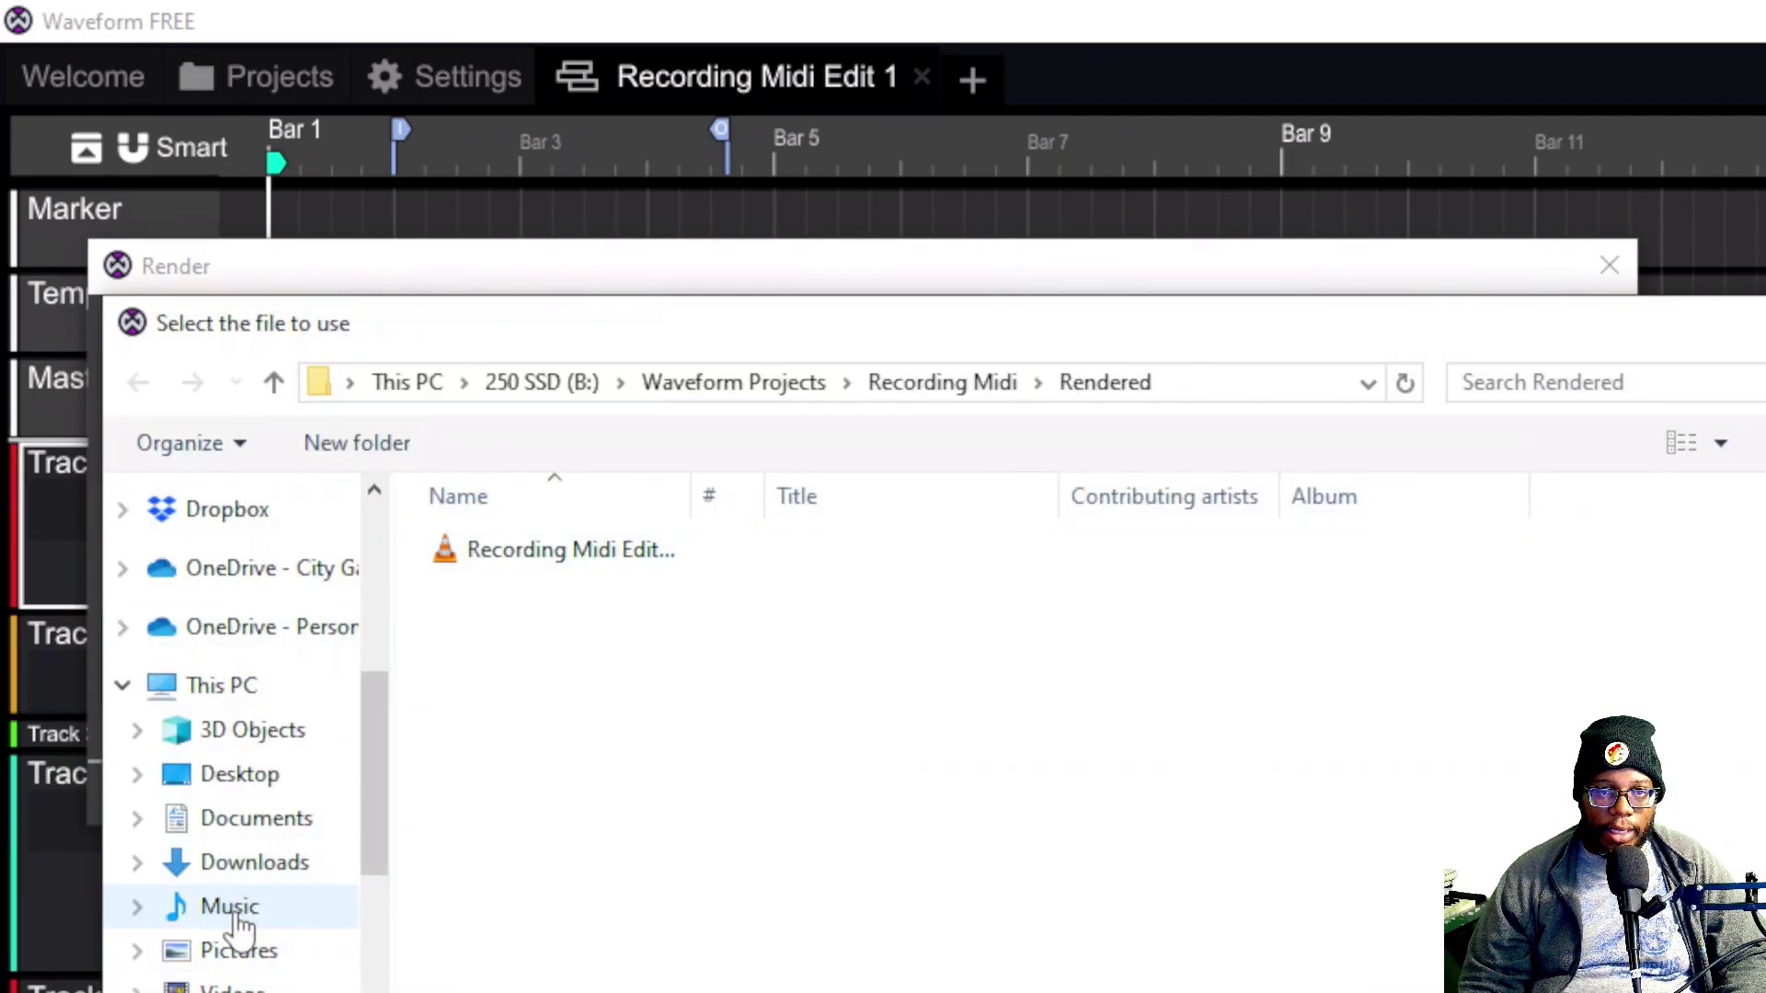
- Create a Stem Tracks folder in Music > Waveform Archive and set it as the render destination
left_click(232, 909)
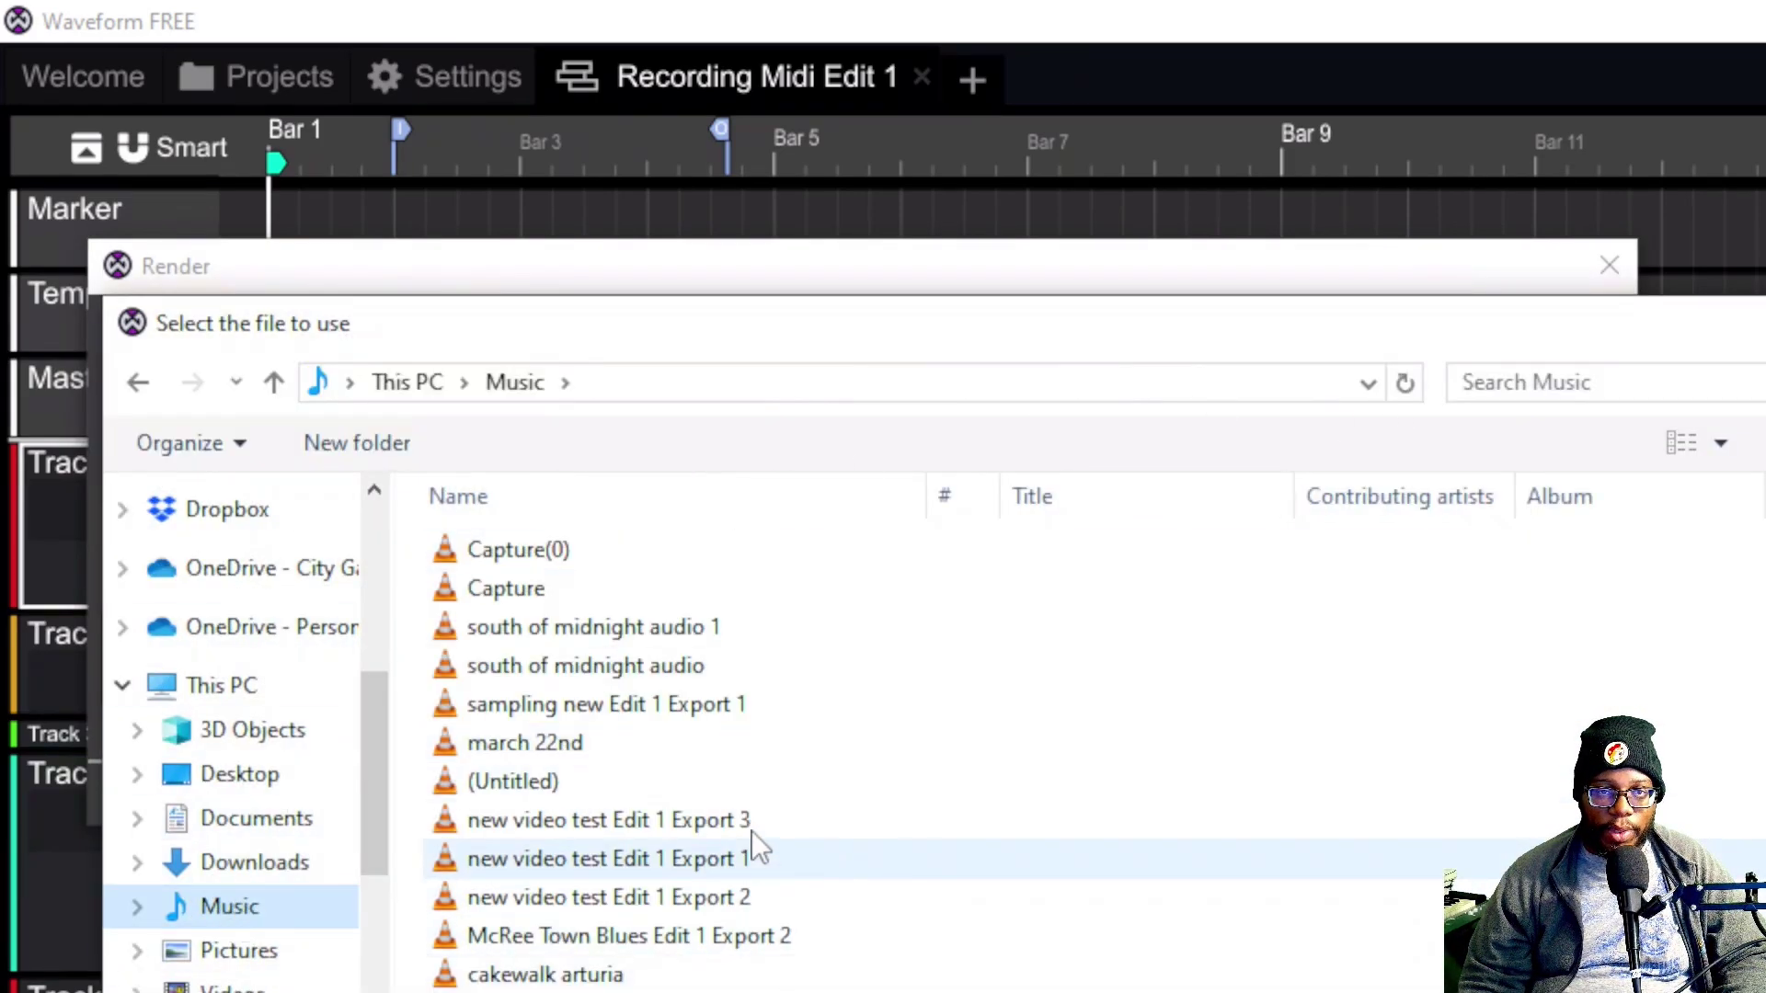
scroll(789, 788, "down", 5)
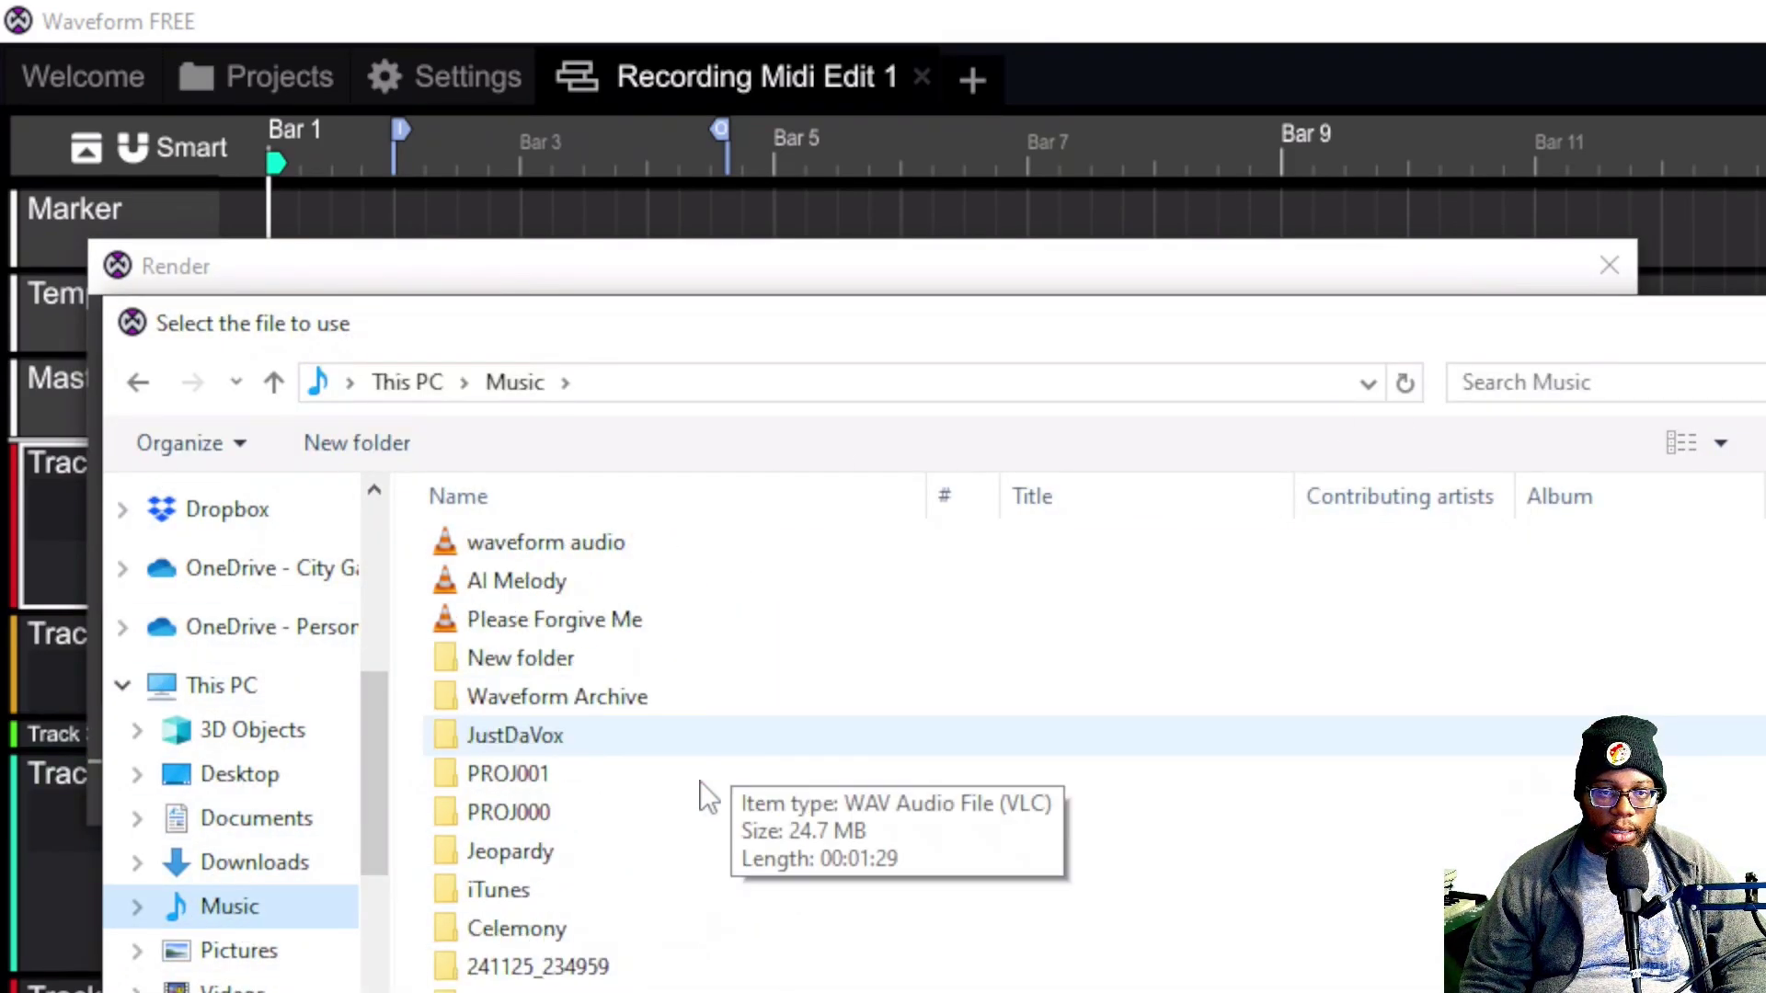
double_click(561, 701)
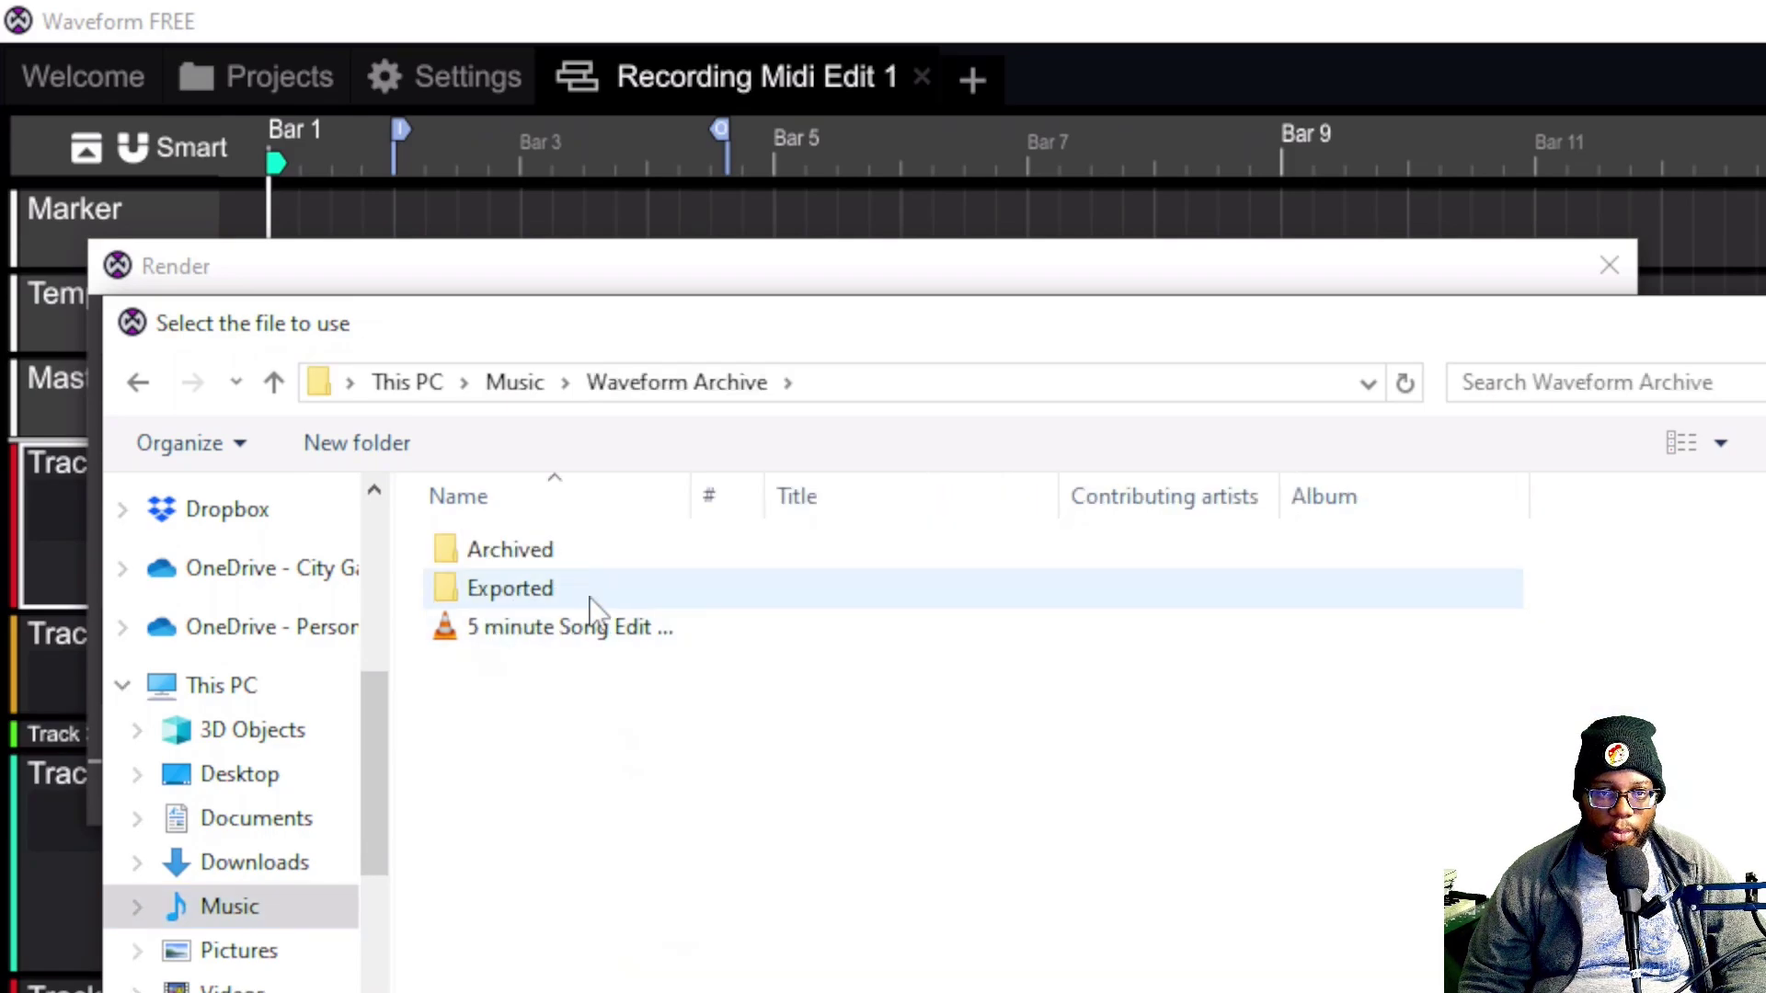
right_click(539, 809)
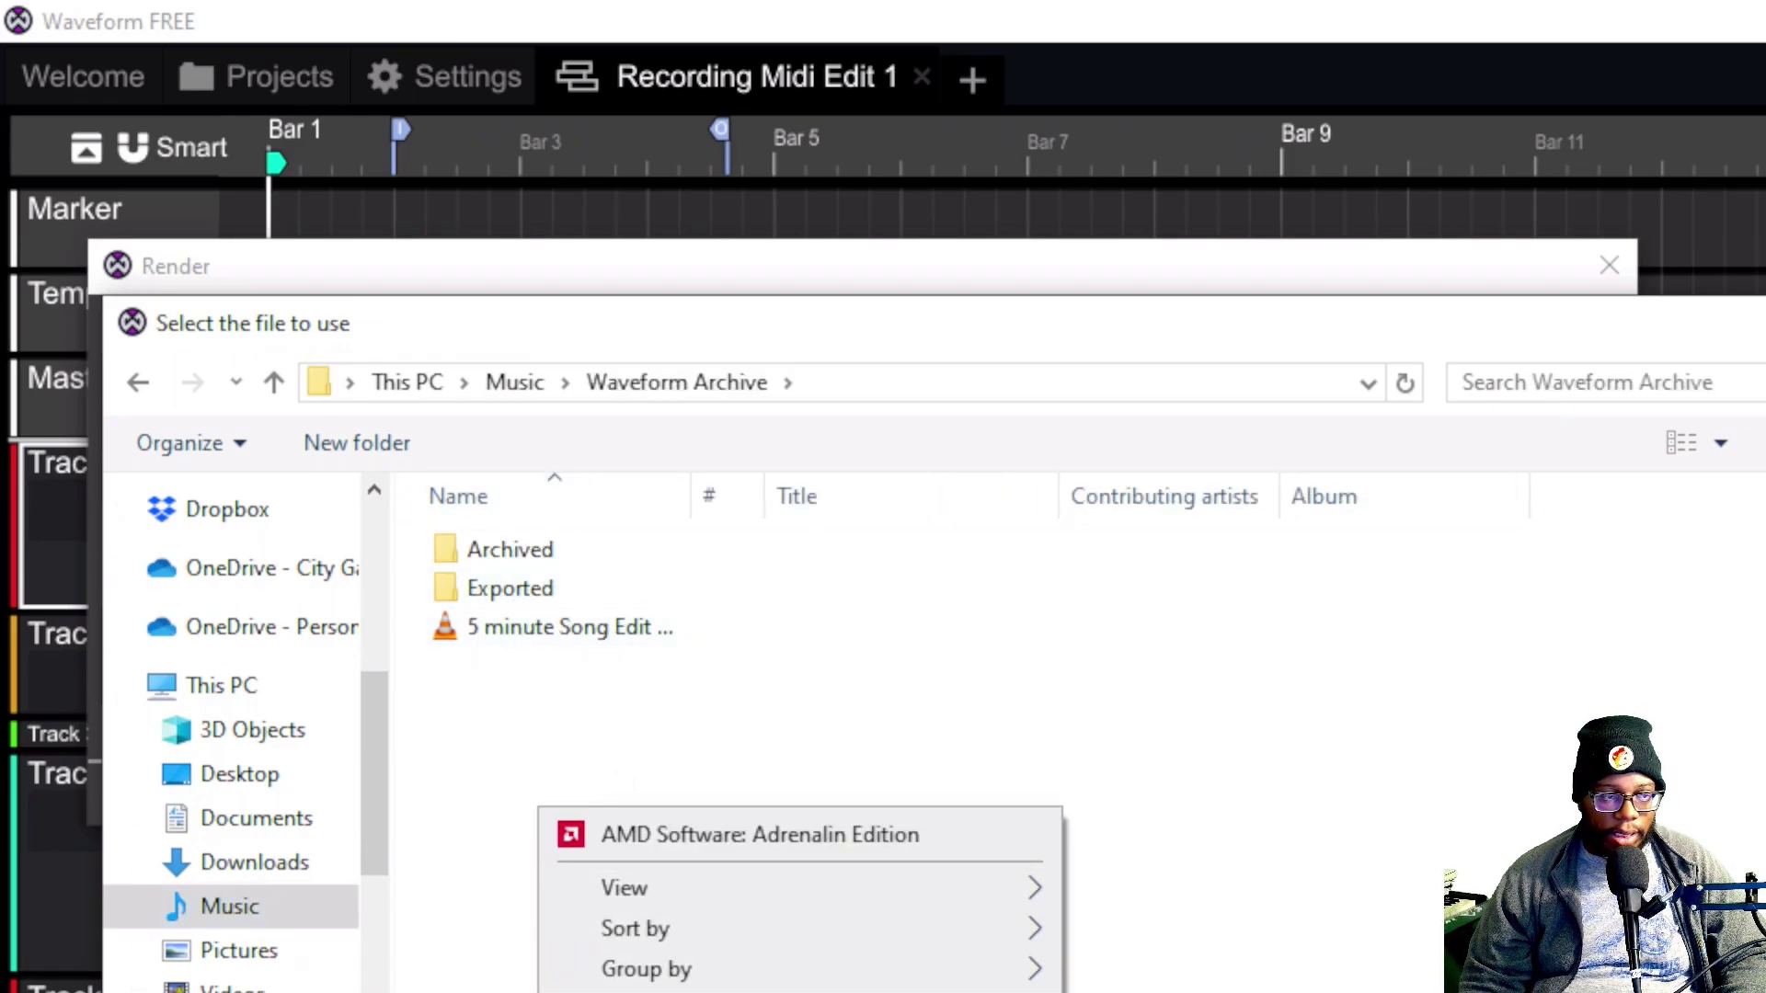
key("ctrl+shift+n")
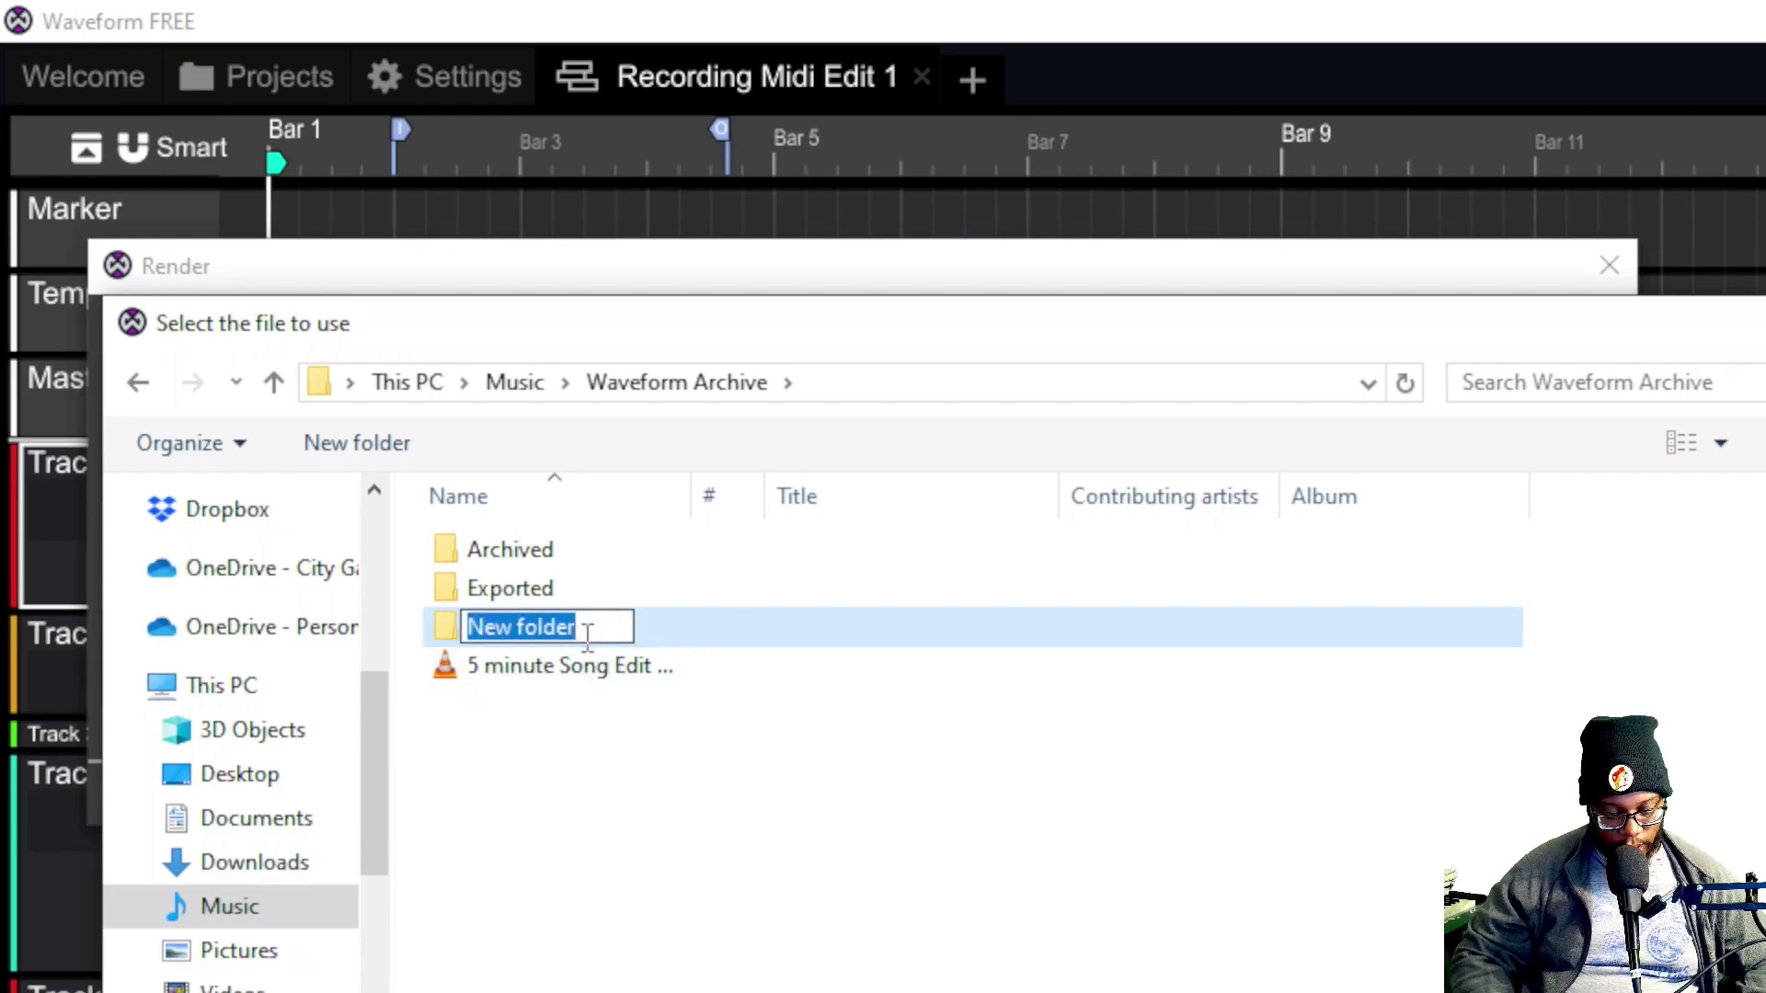
type("Stem")
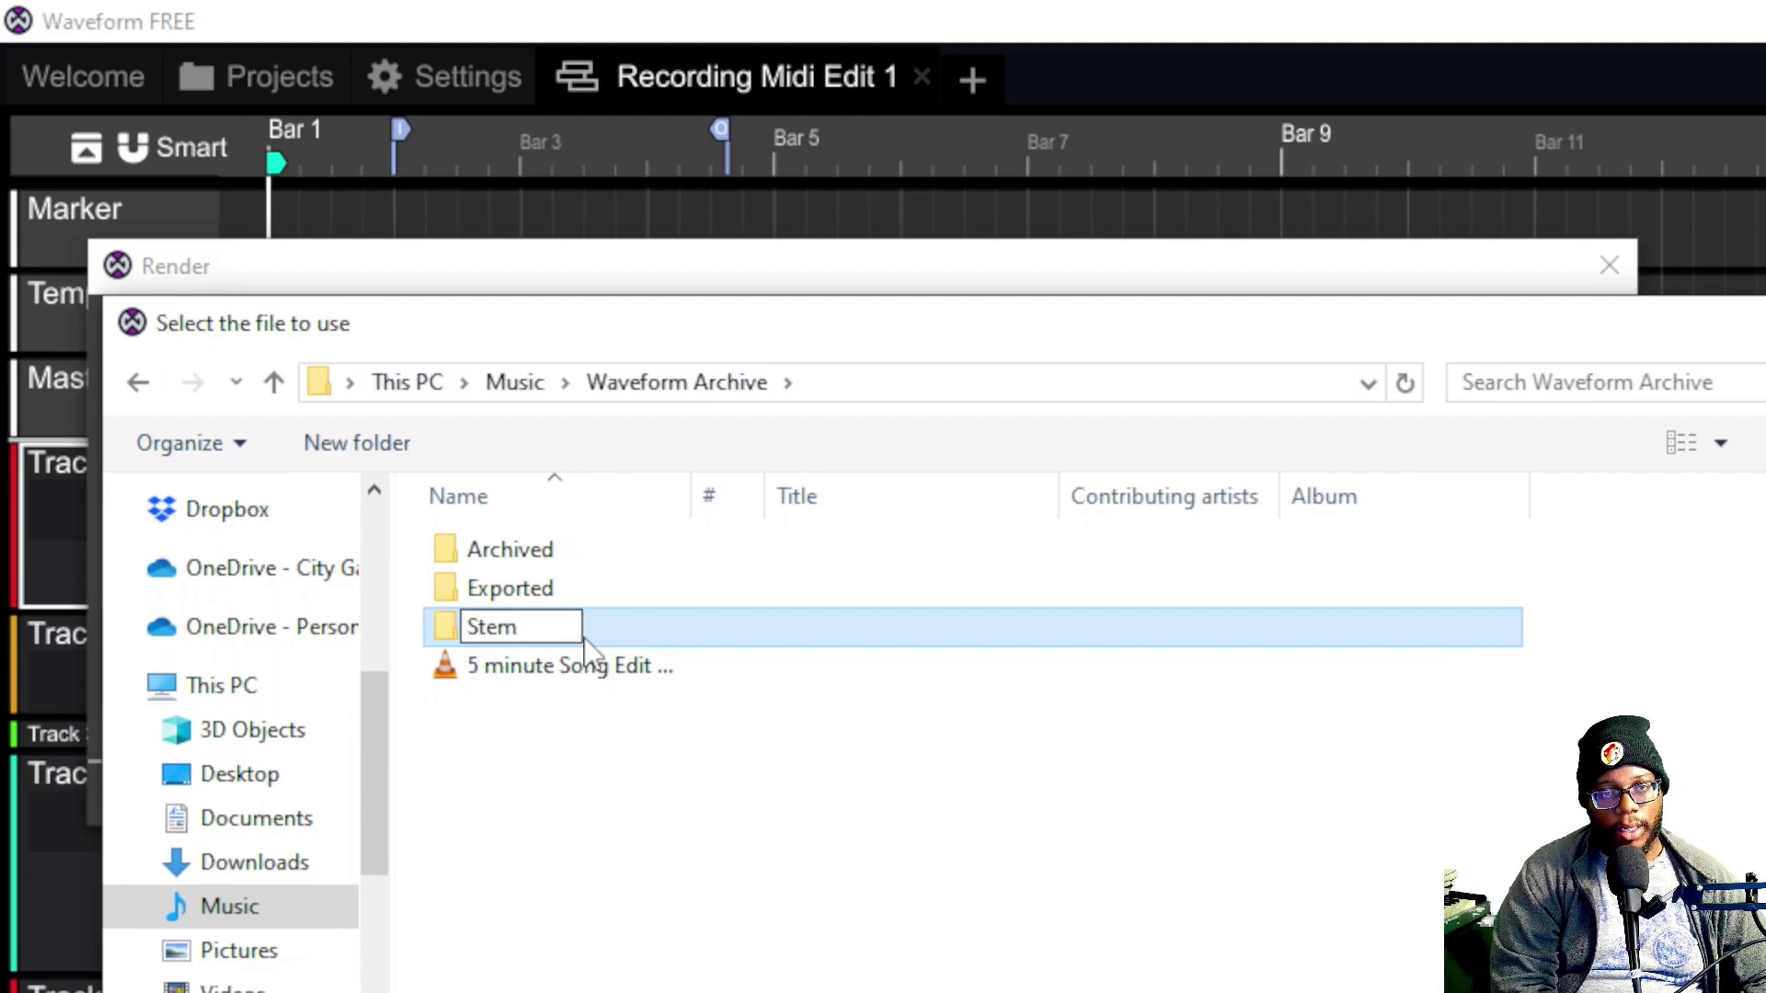
type(" Tracks")
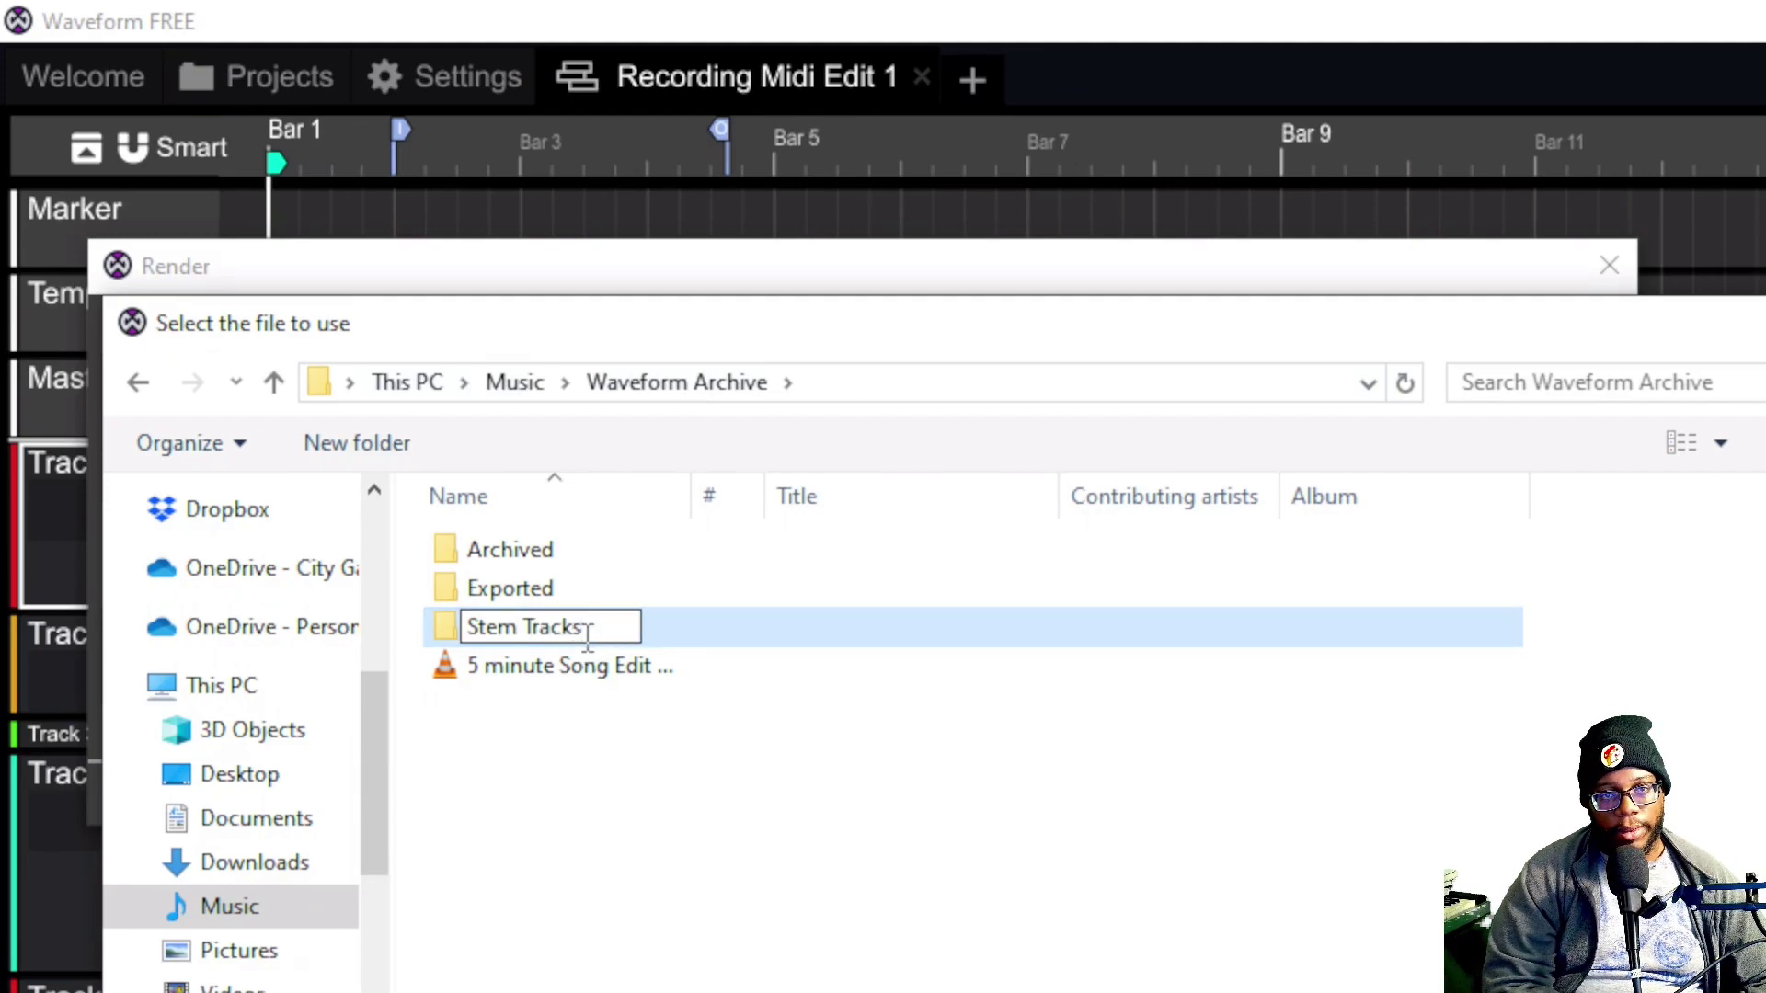
key("Return")
double_click(572, 635)
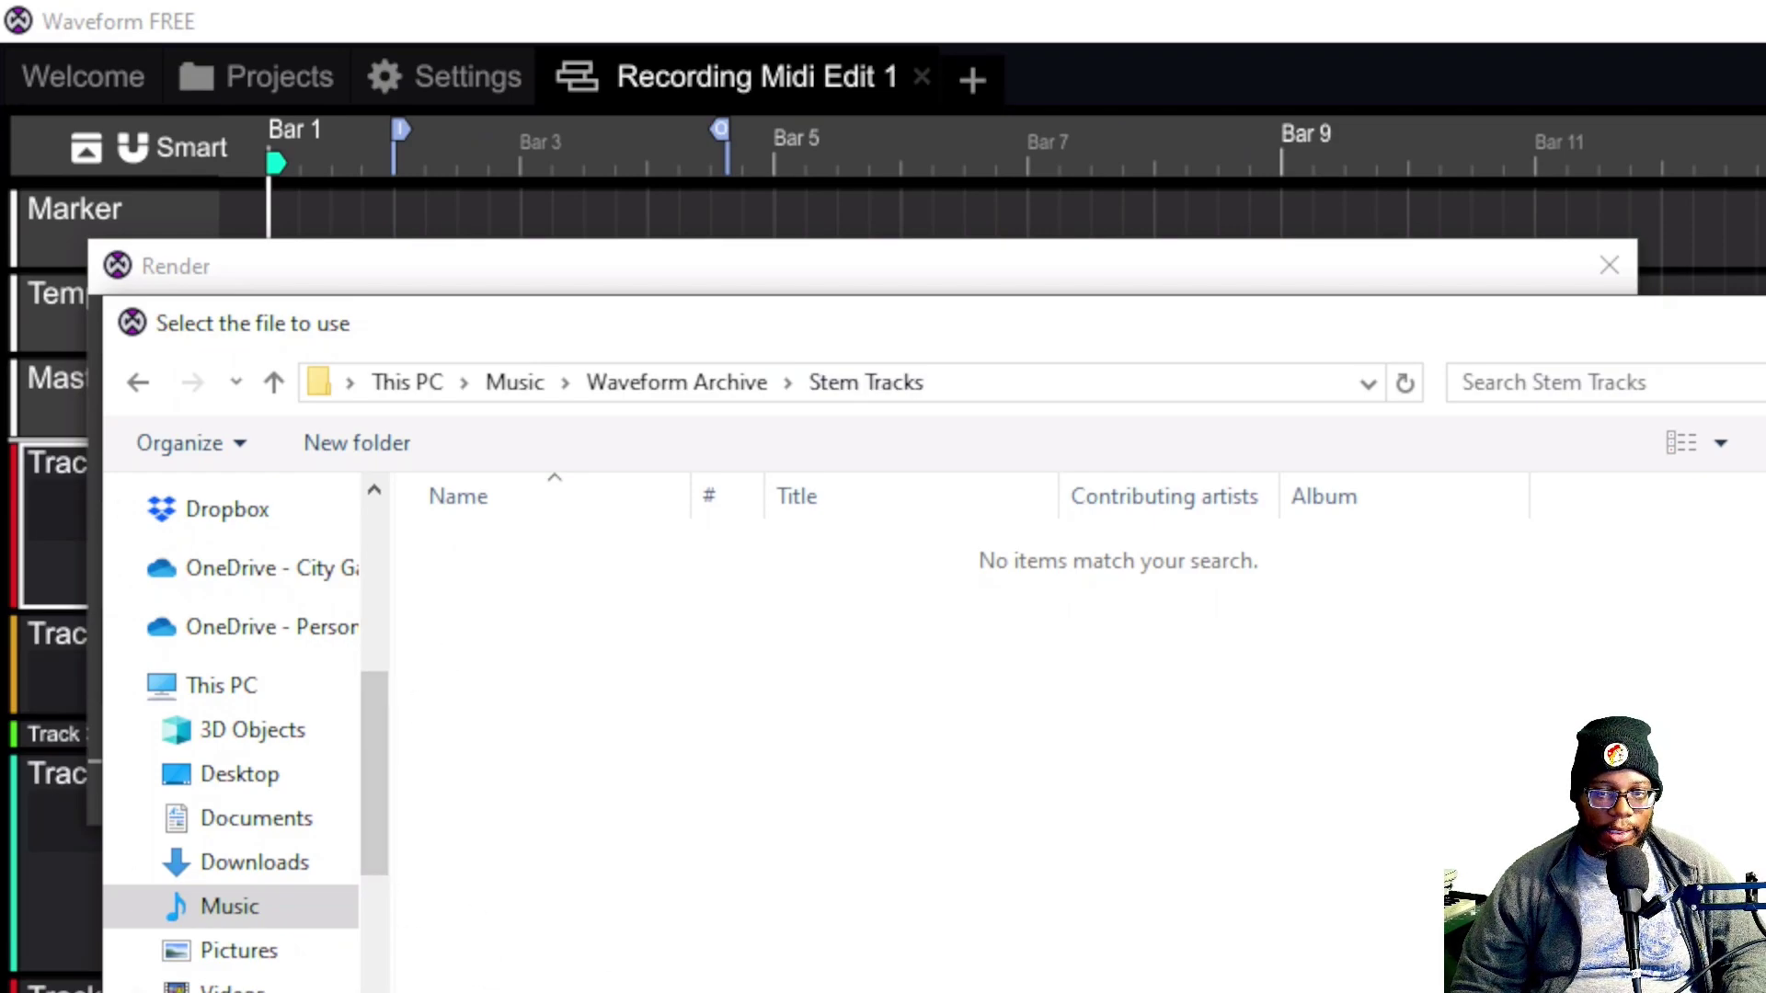
key("Return")
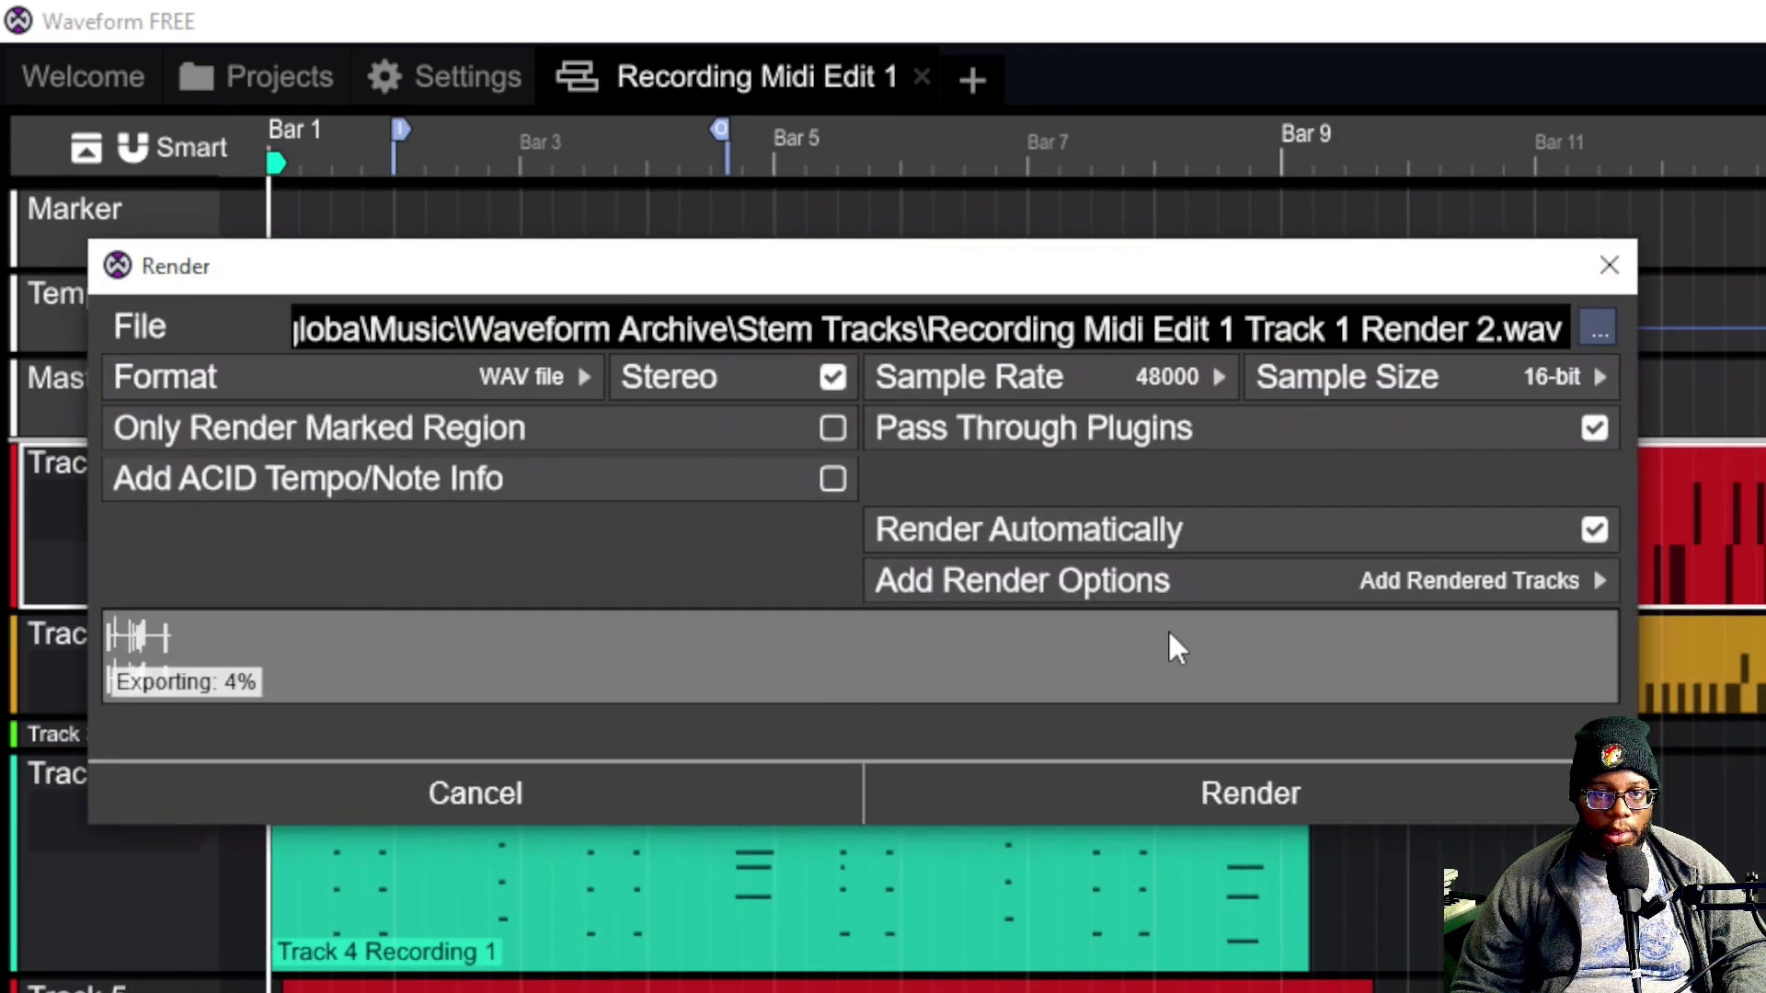
- Render the Track 1 WAV stem, then select Track 3 for the next render
left_click(1189, 793)
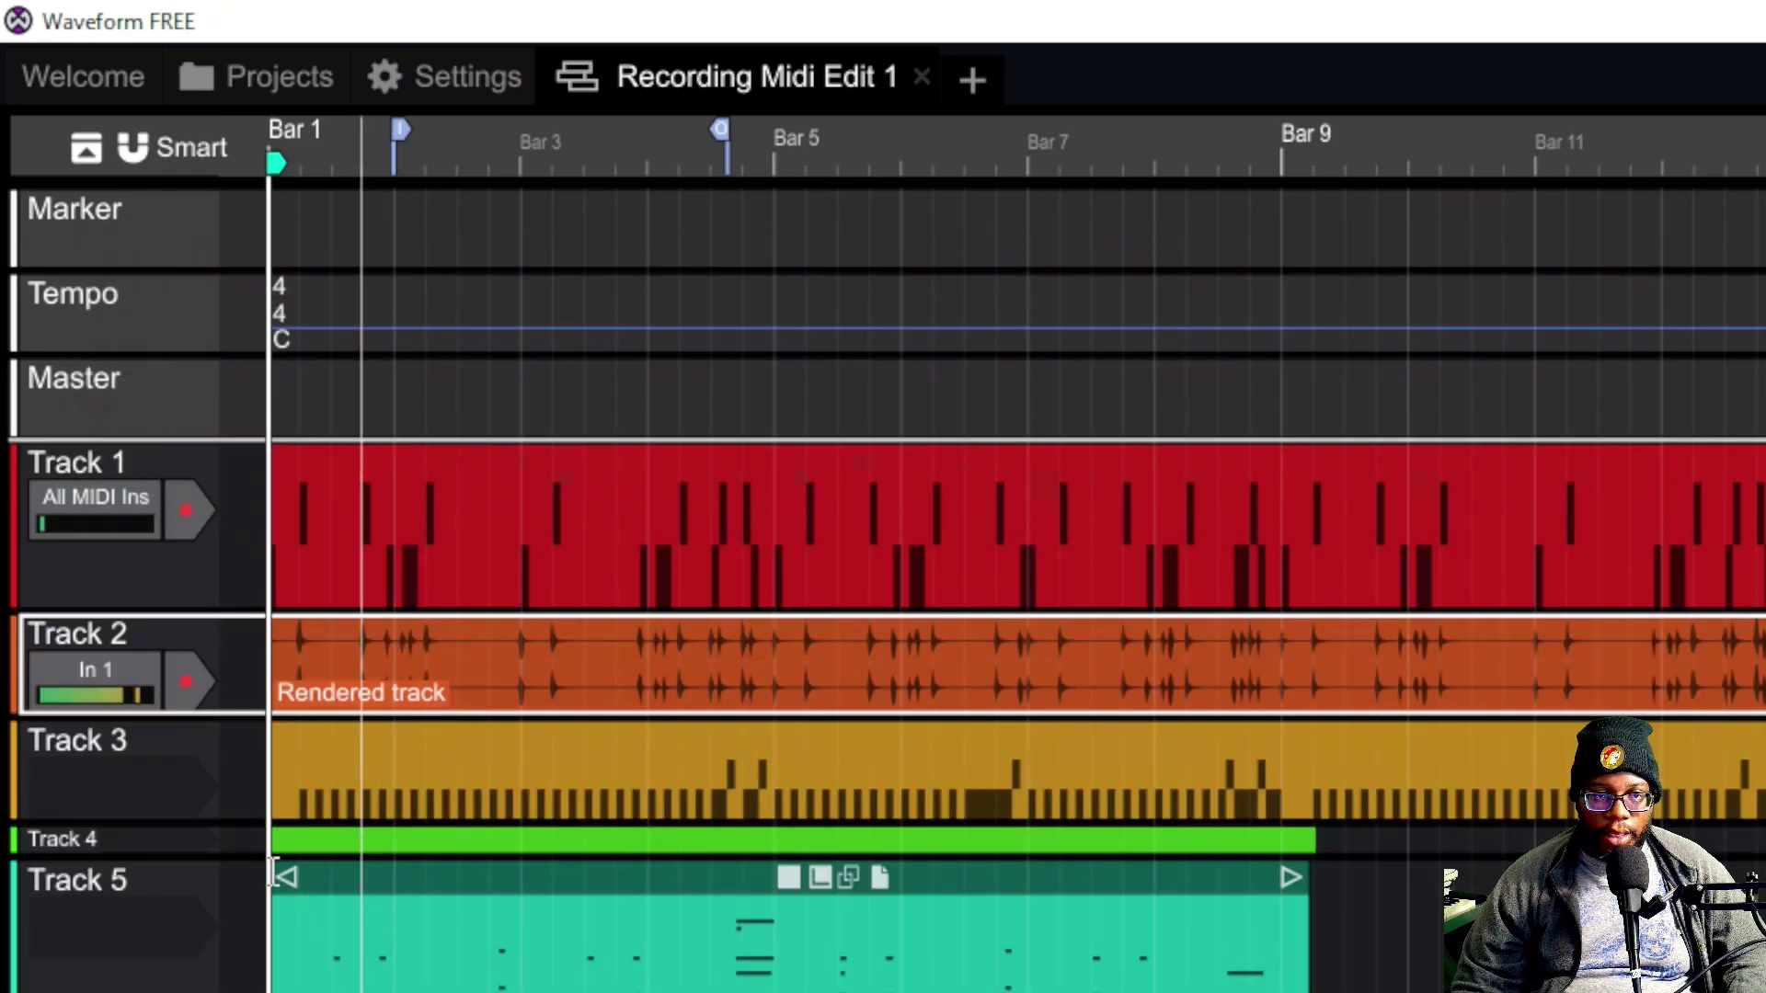
left_click(64, 756)
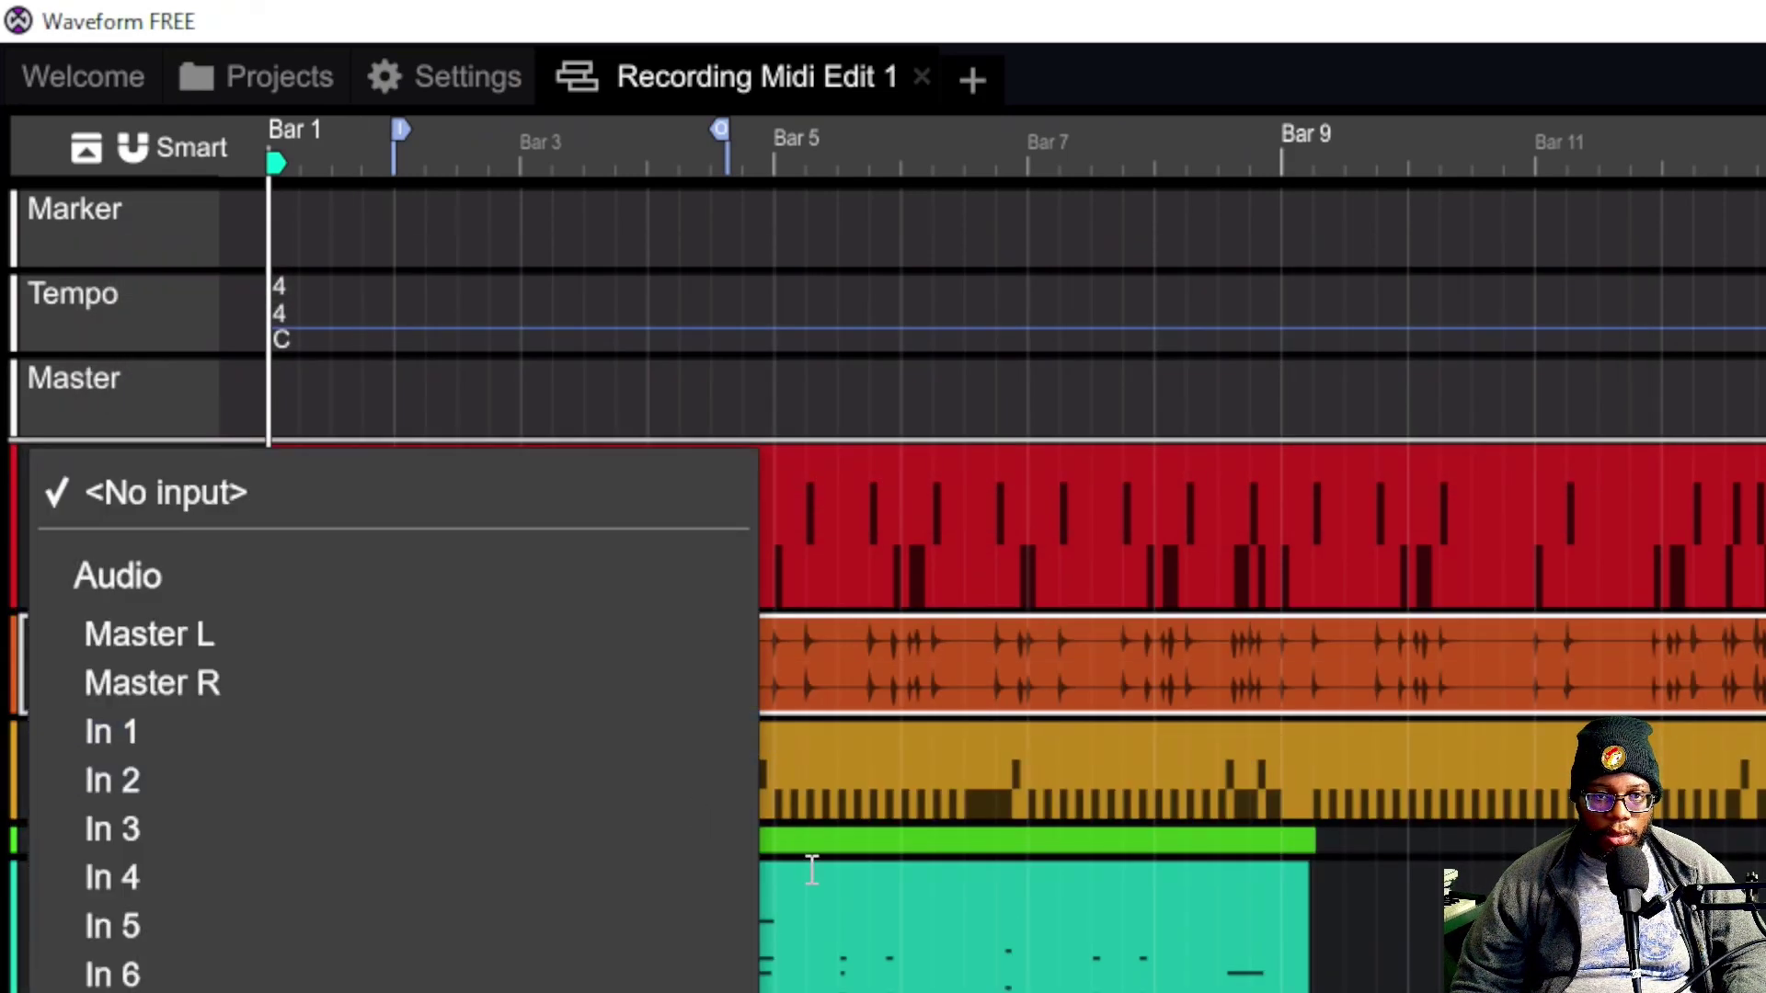
left_click(61, 728)
left_click(63, 737)
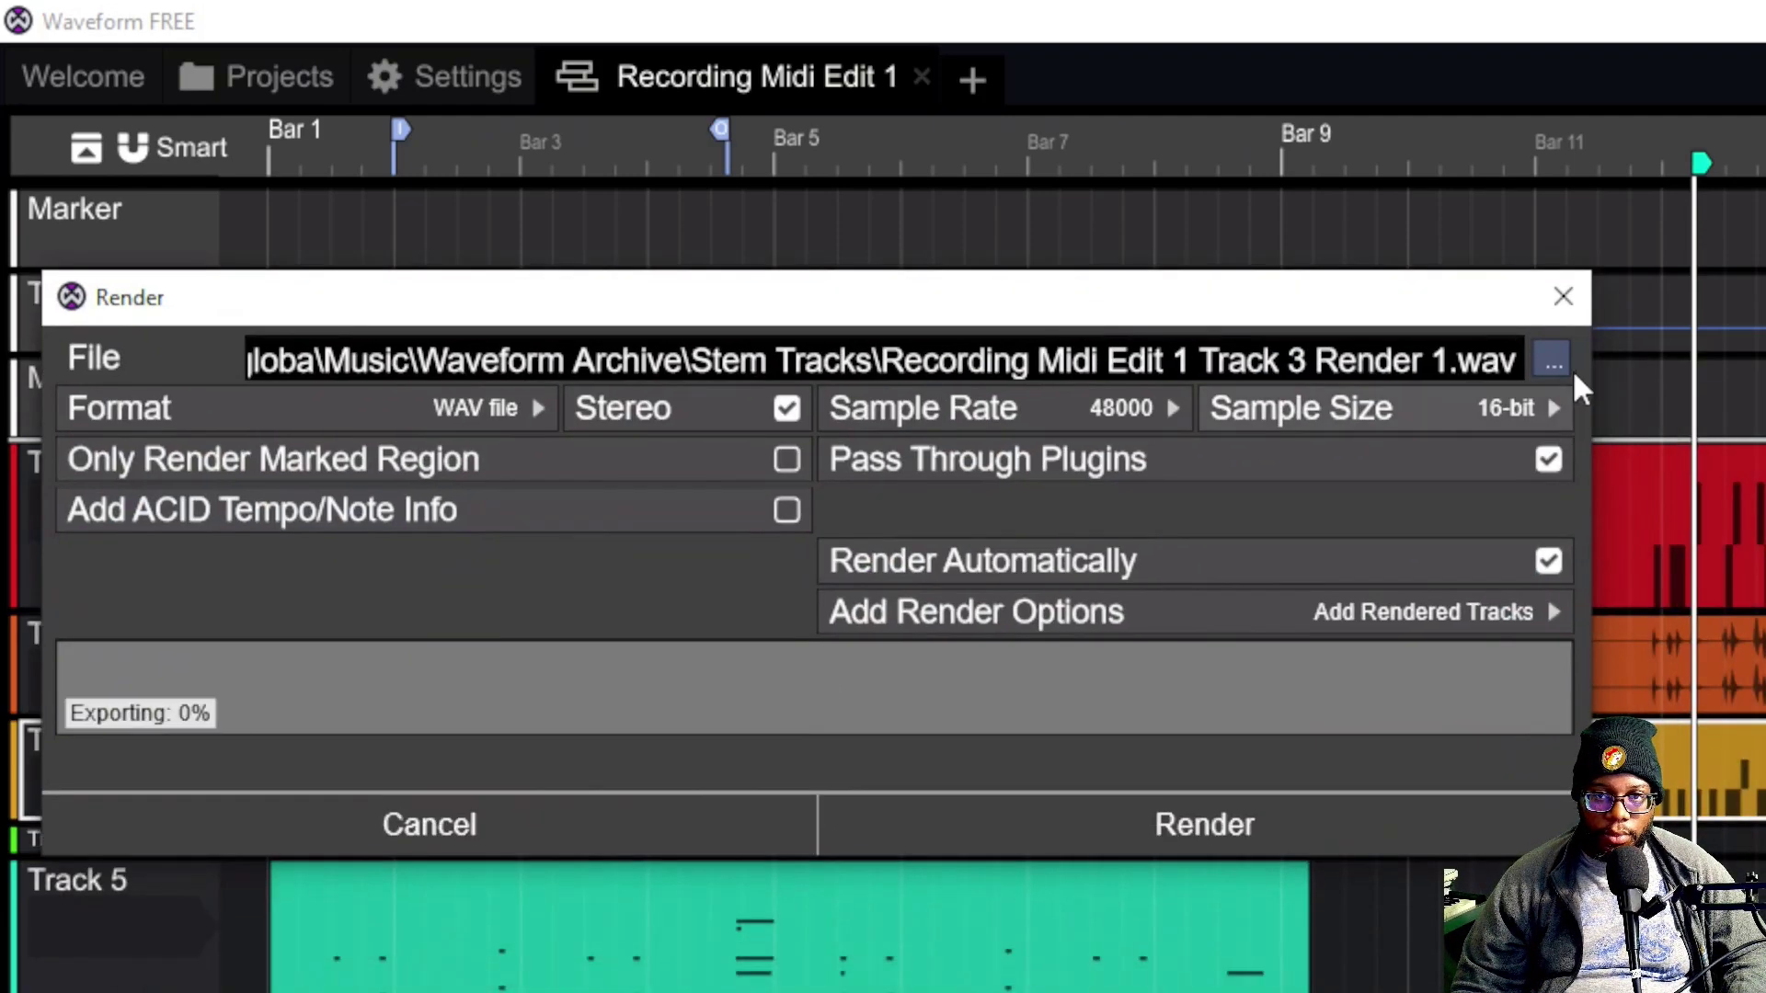
- Point Track 3's output to Waveform Archive > Stem Tracks and render it as a WAV
left_click(1553, 361)
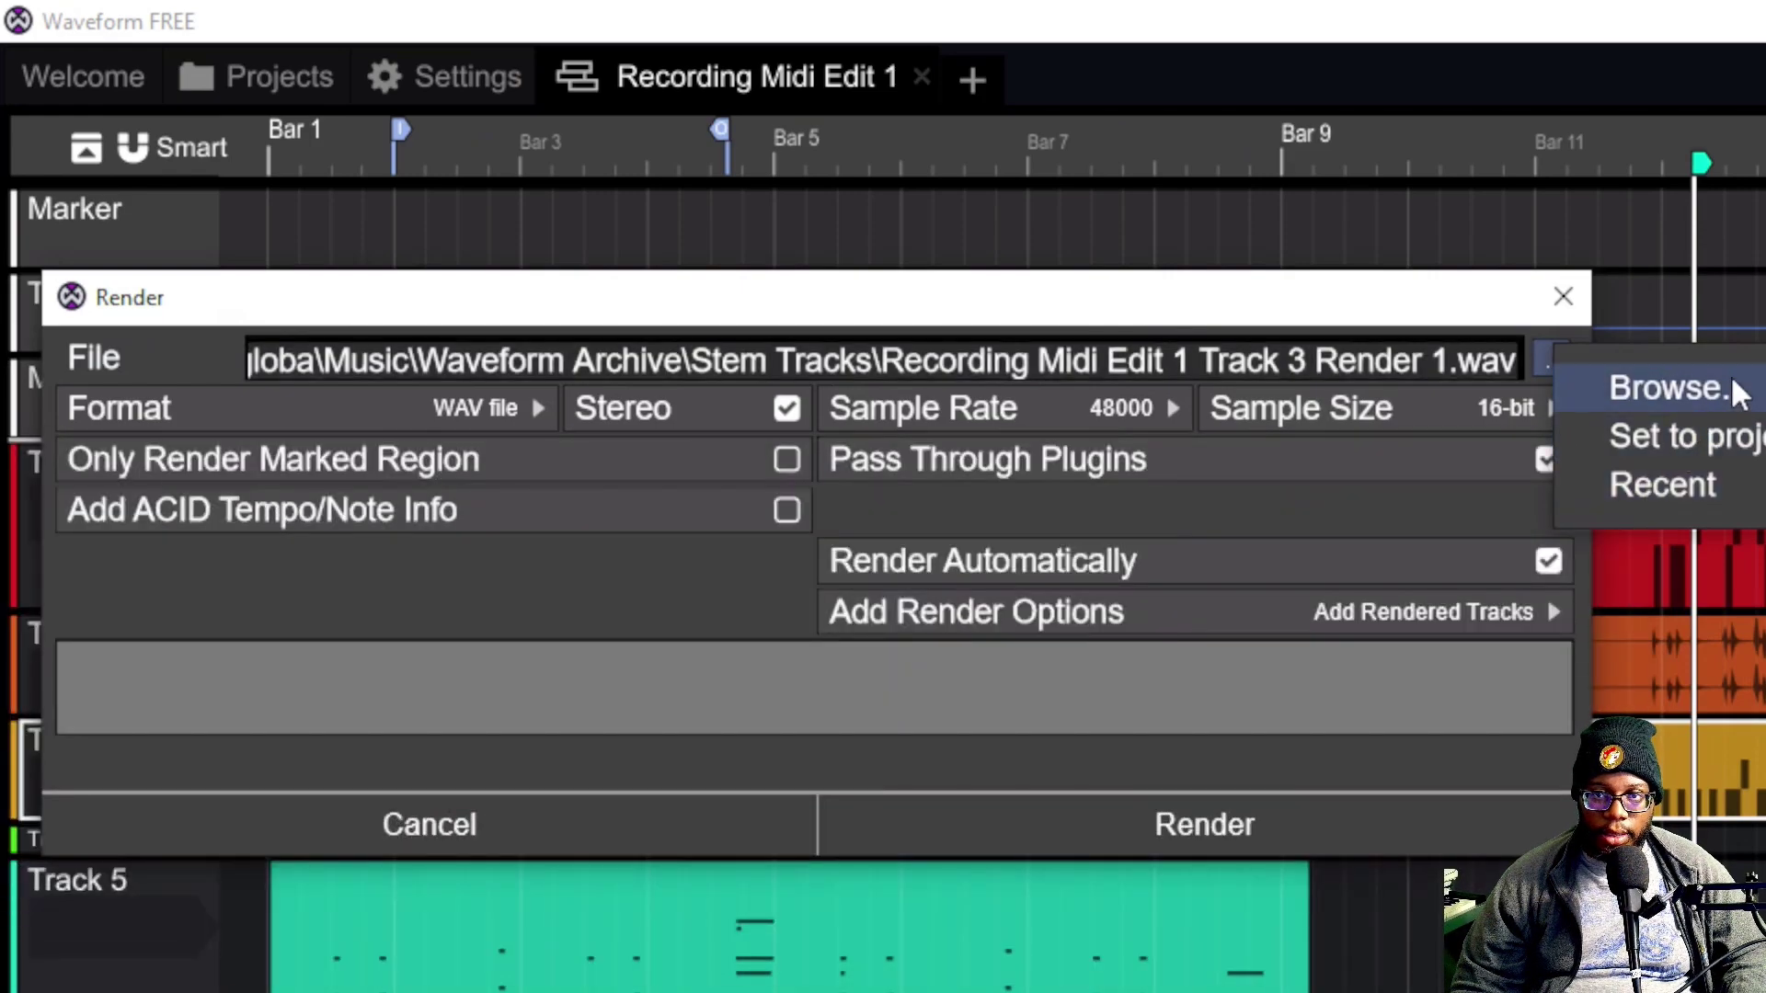
mouse_move(1733, 497)
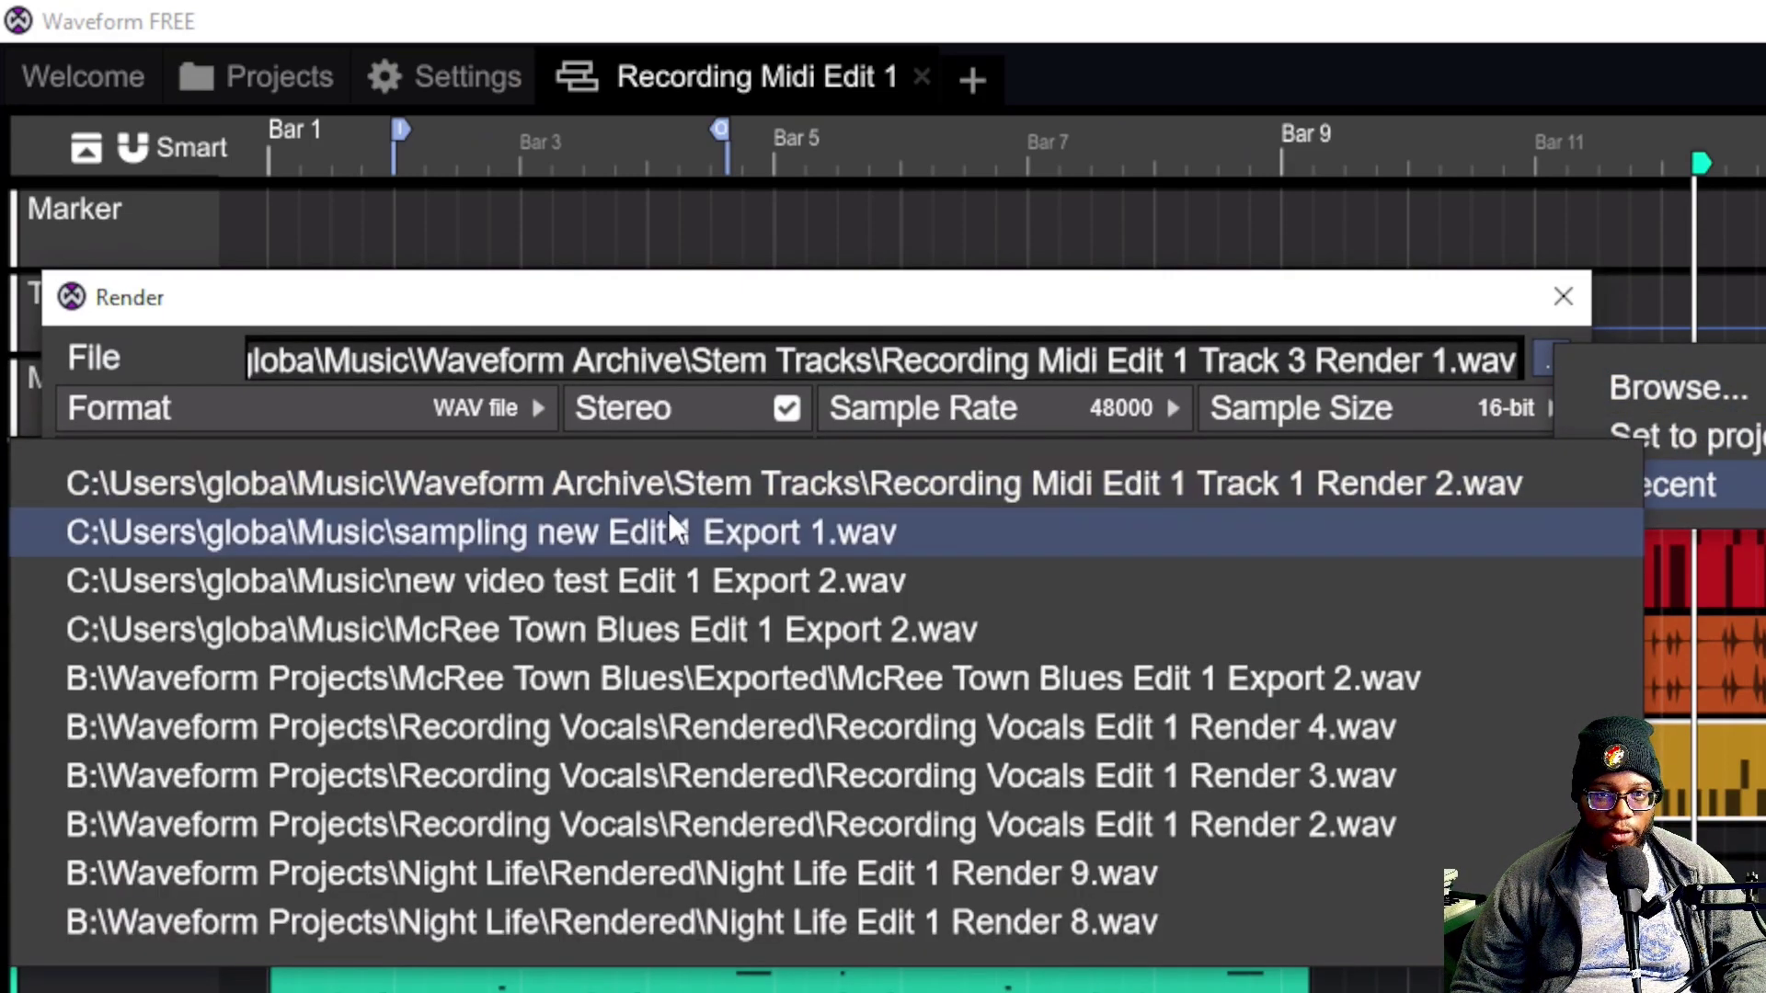
left_click(820, 489)
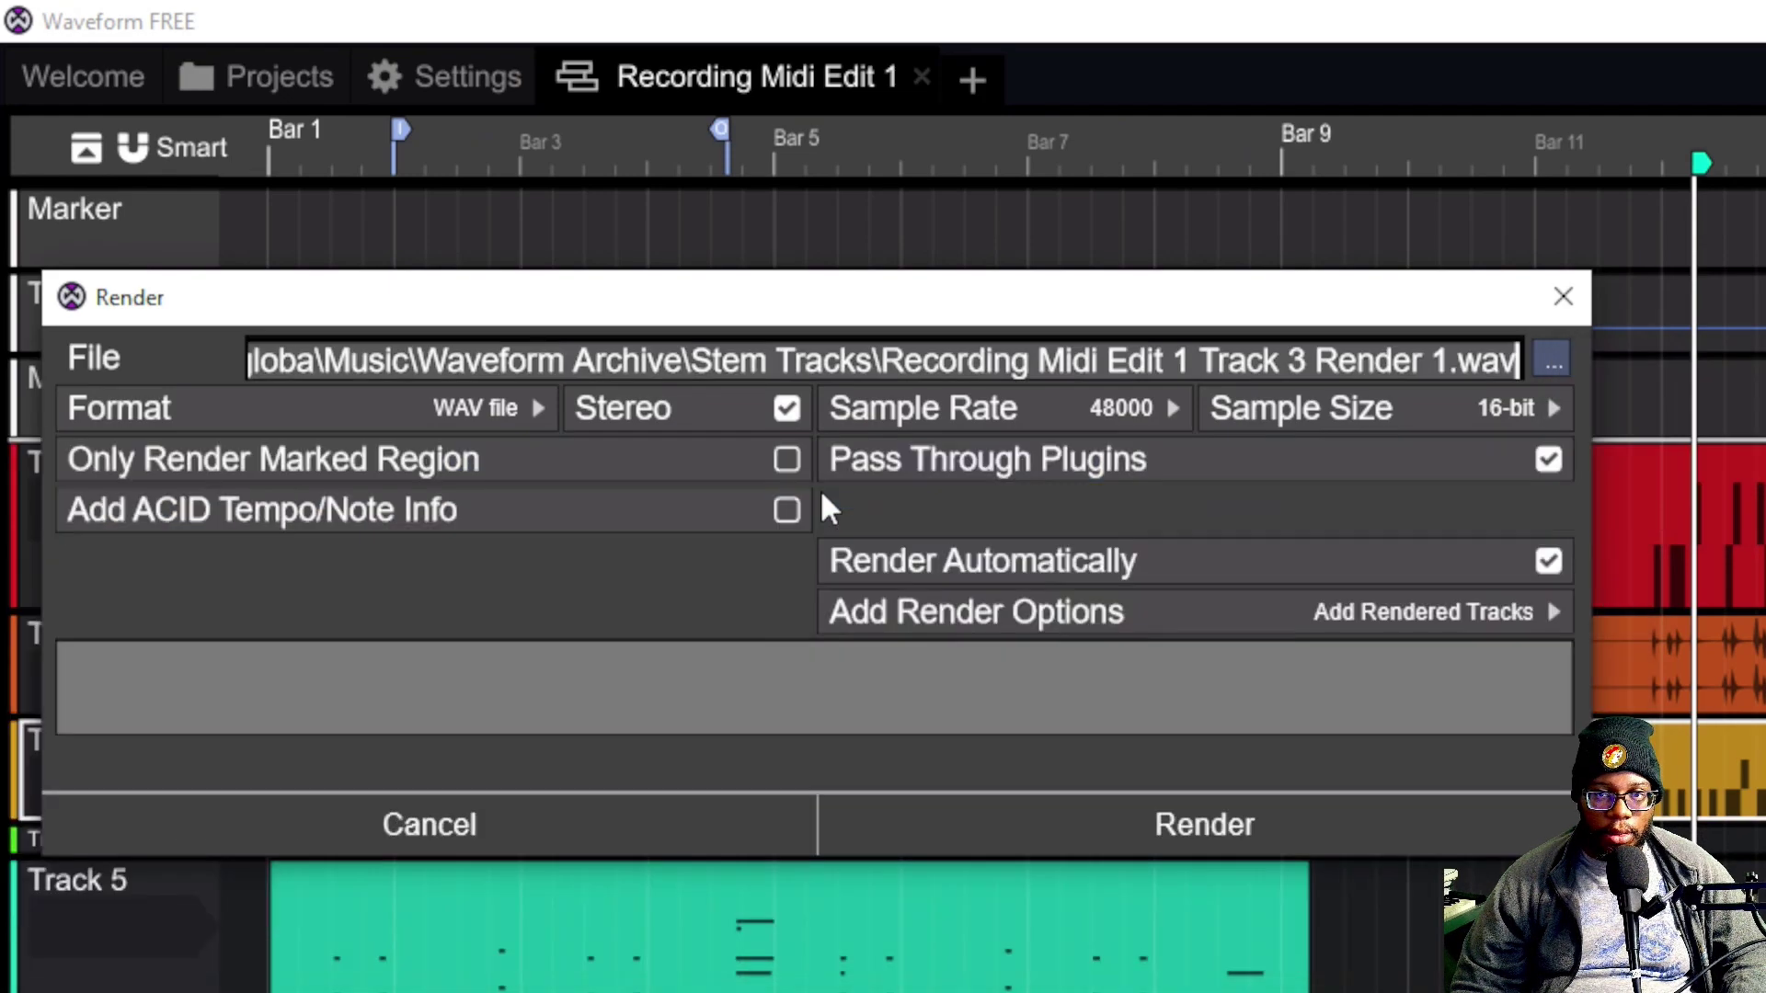
left_click(925, 754)
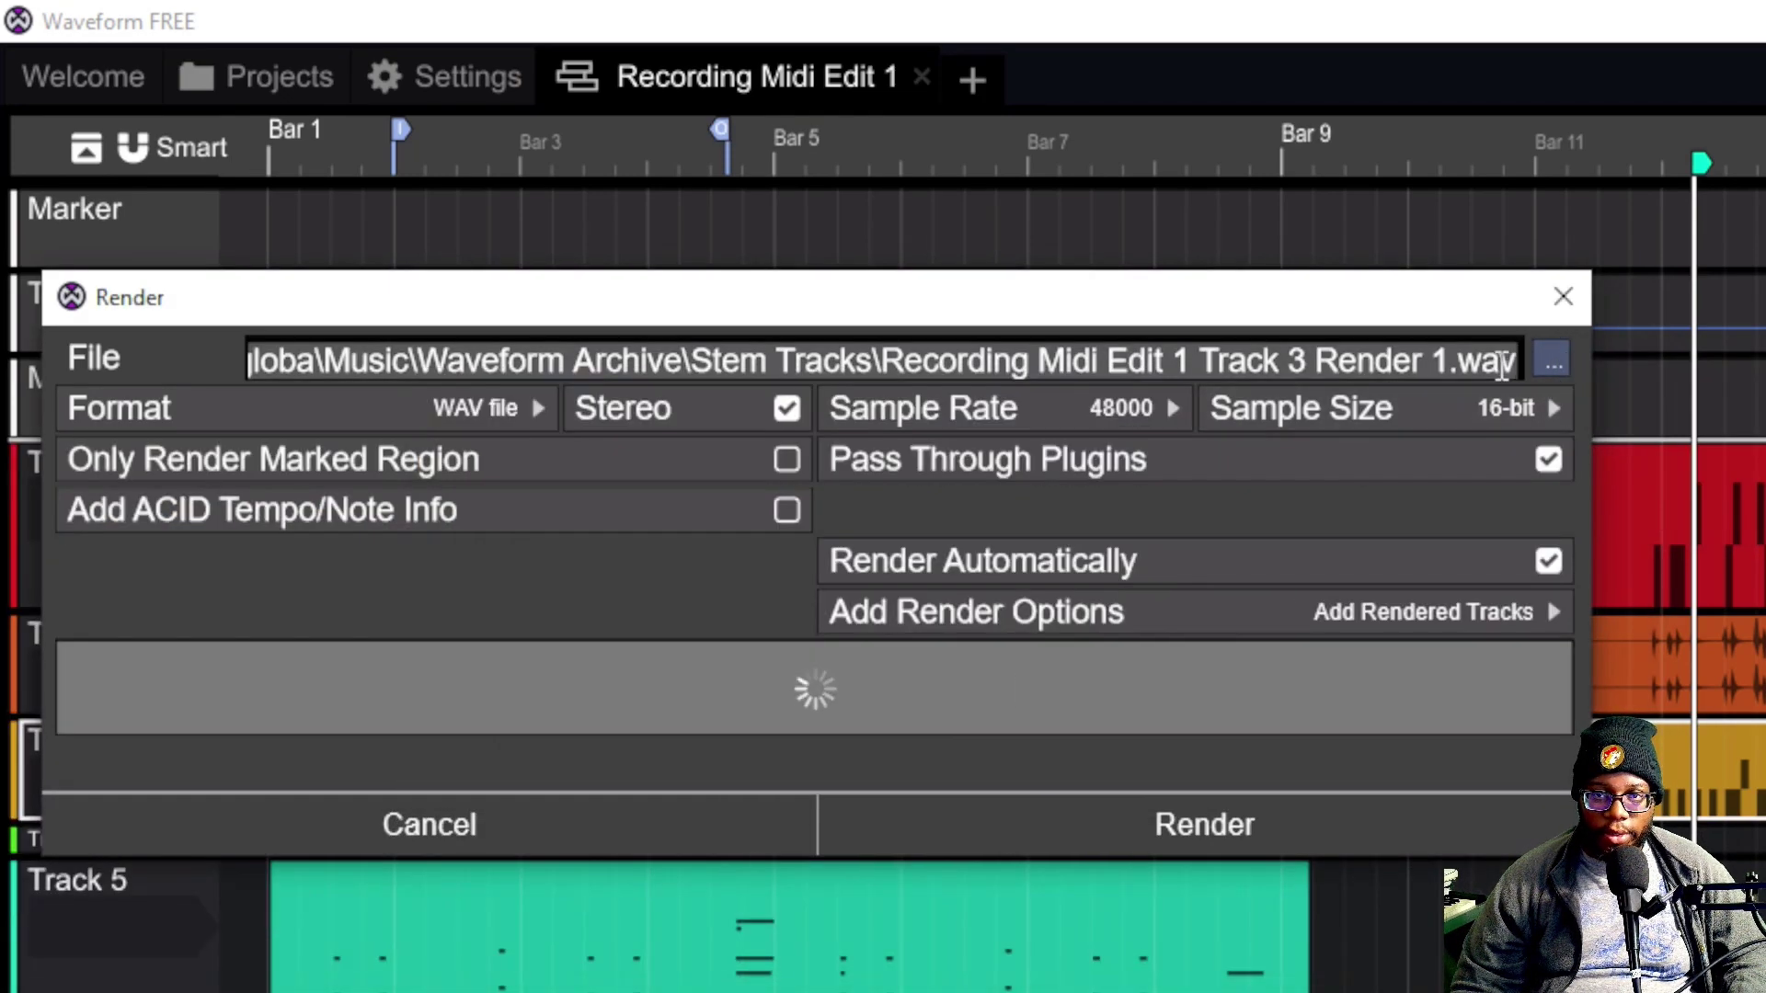
left_click(1549, 363)
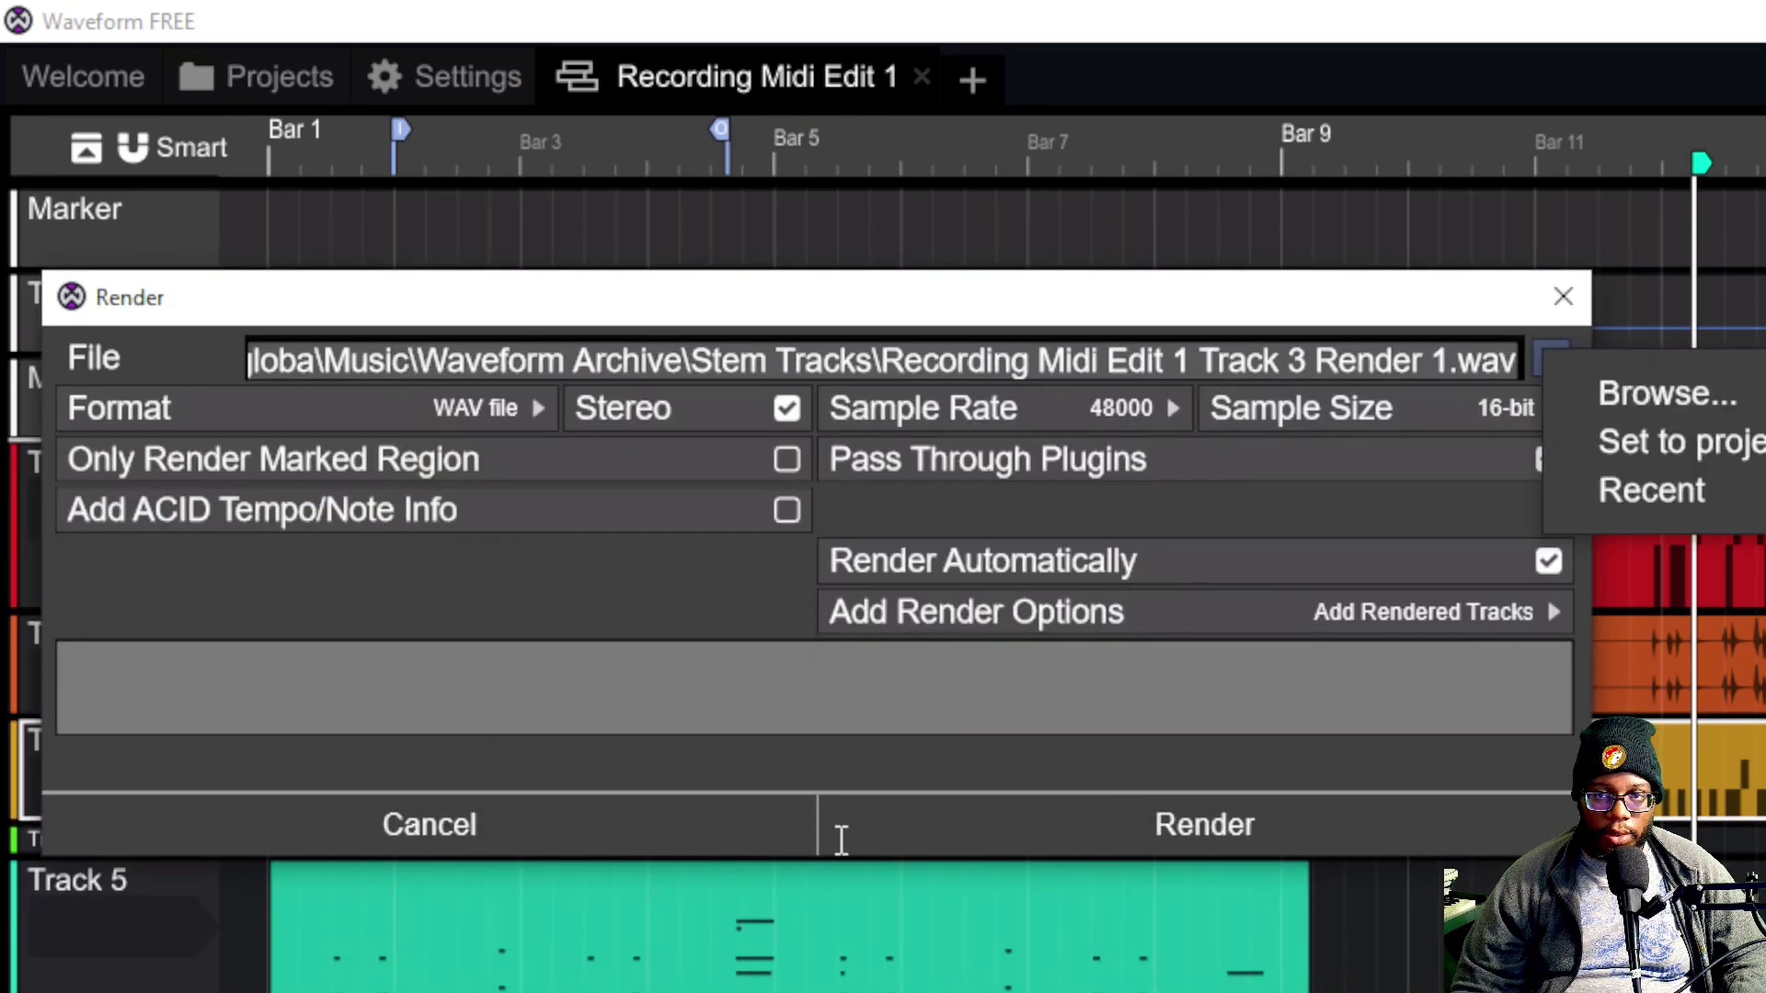
left_click(1636, 405)
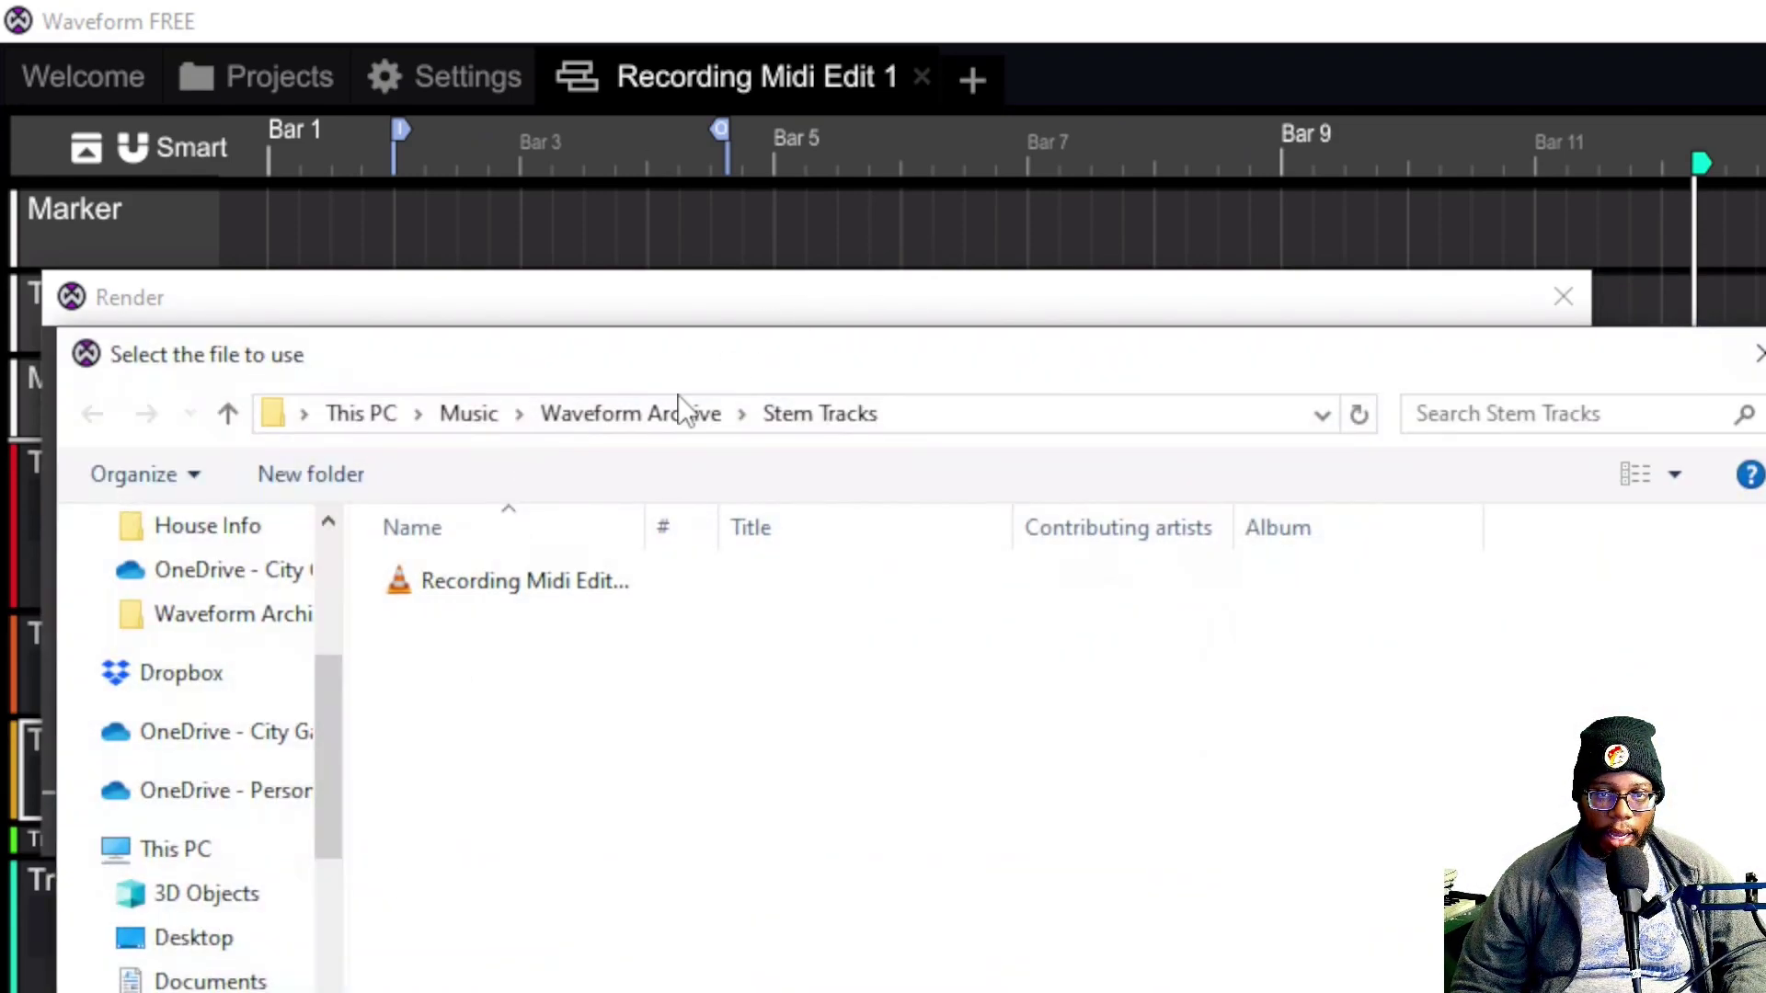
left_click(677, 405)
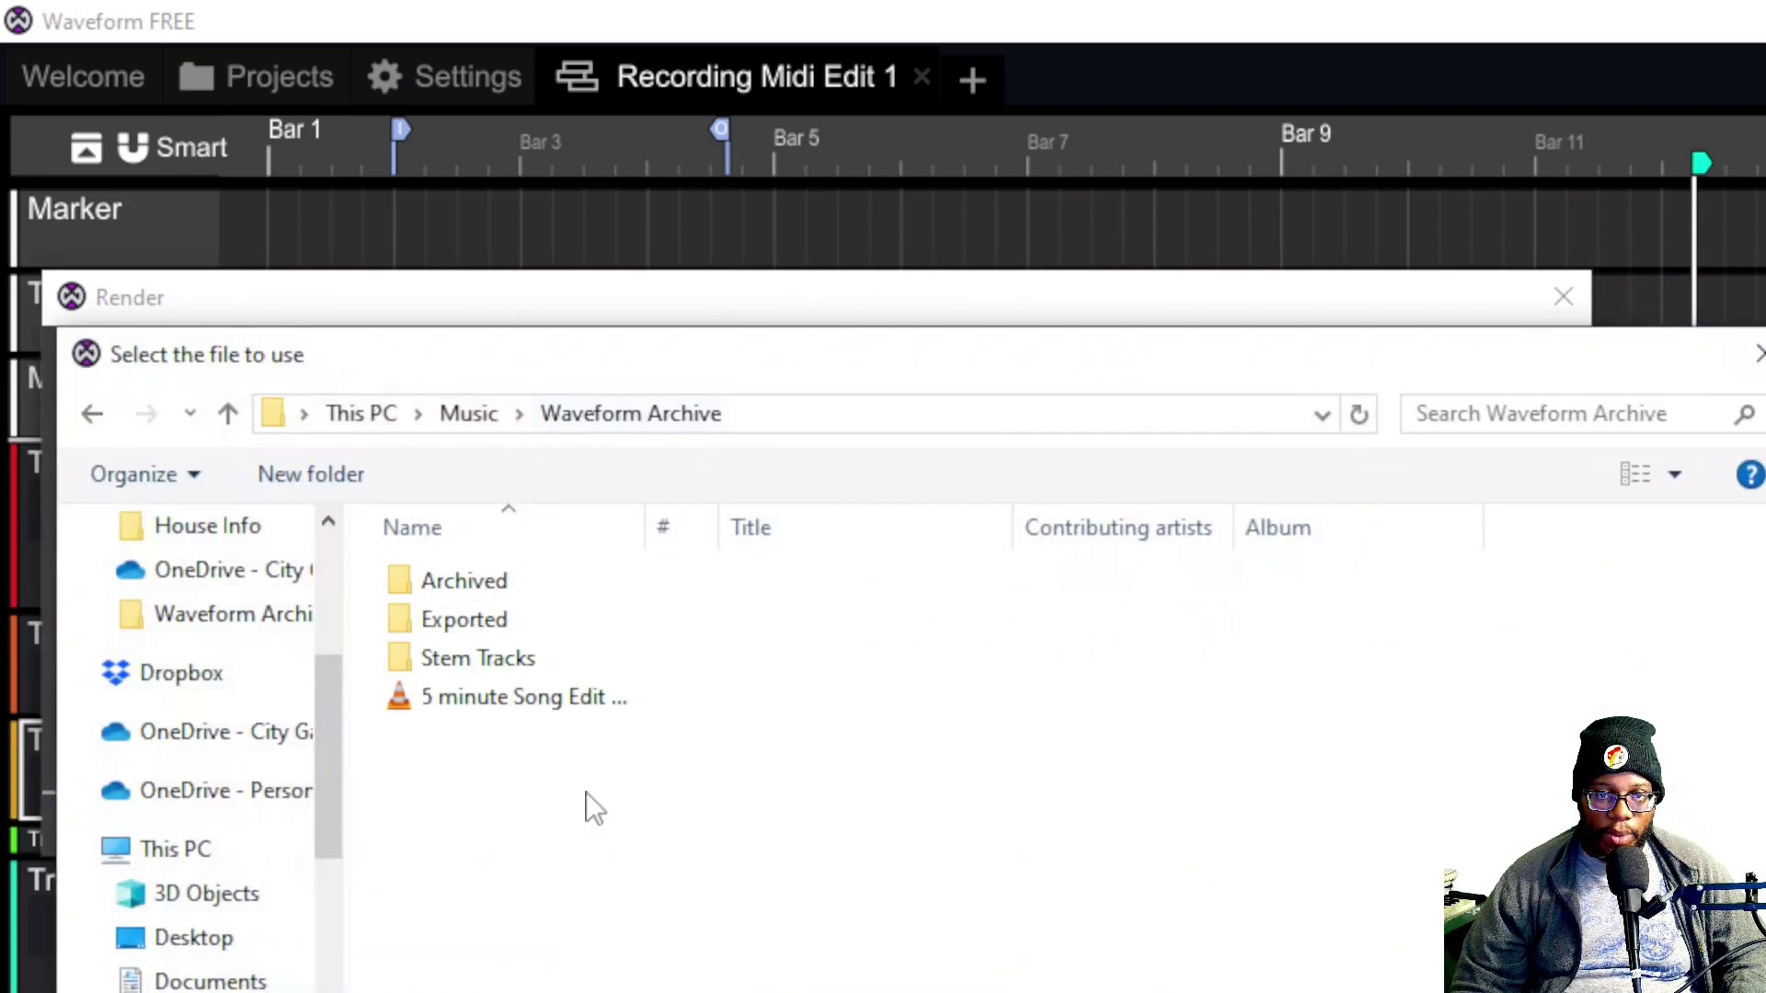
double_click(497, 676)
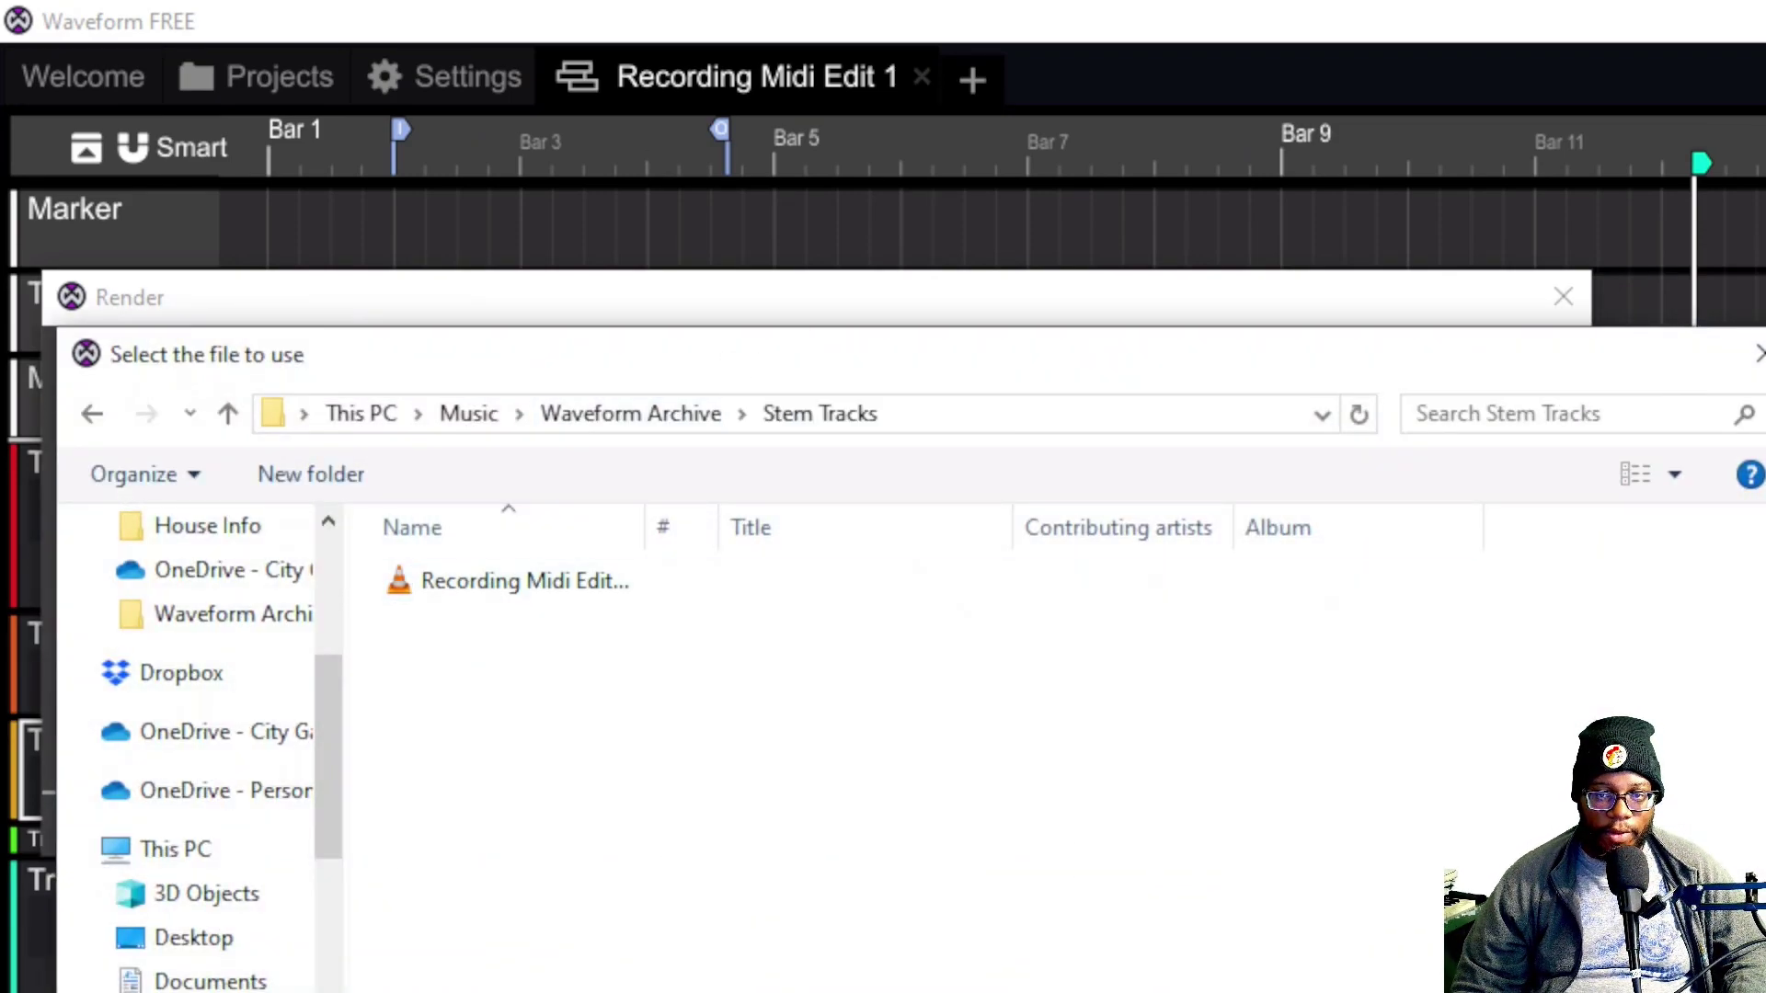
key("Return")
left_click(1233, 827)
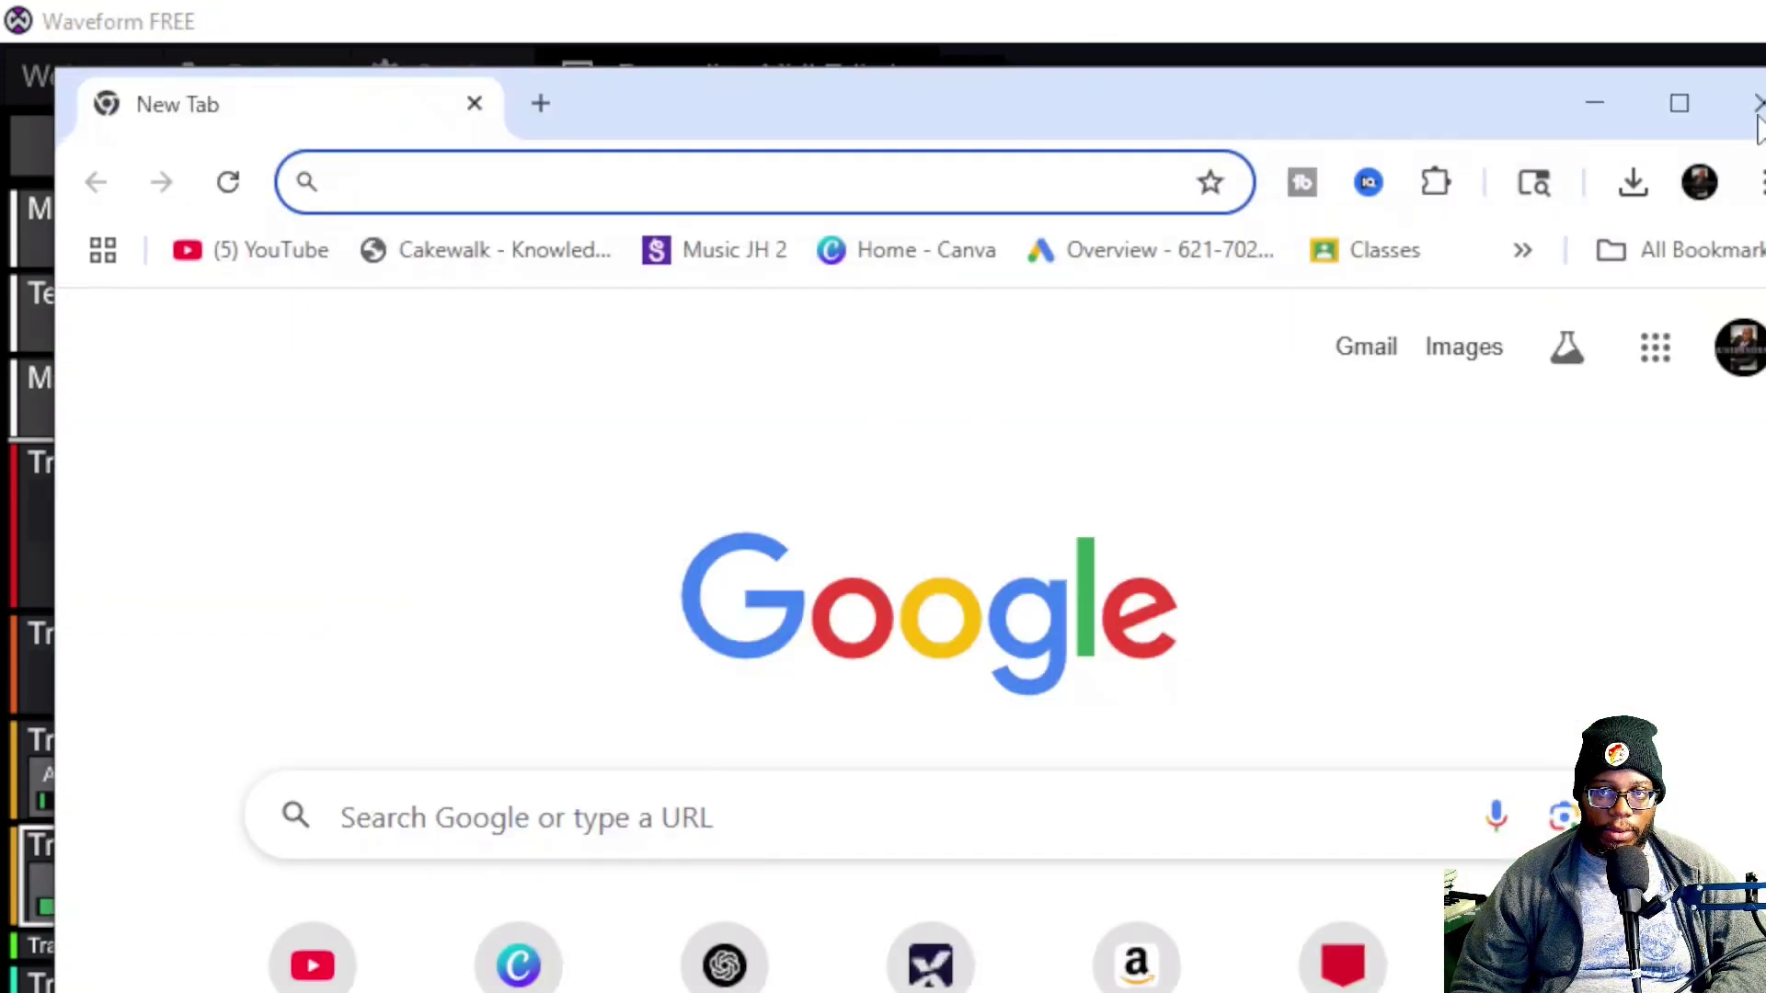
- Maximize Chrome, search for 'wetransfer', and open the WeTransfer website
left_click(1679, 104)
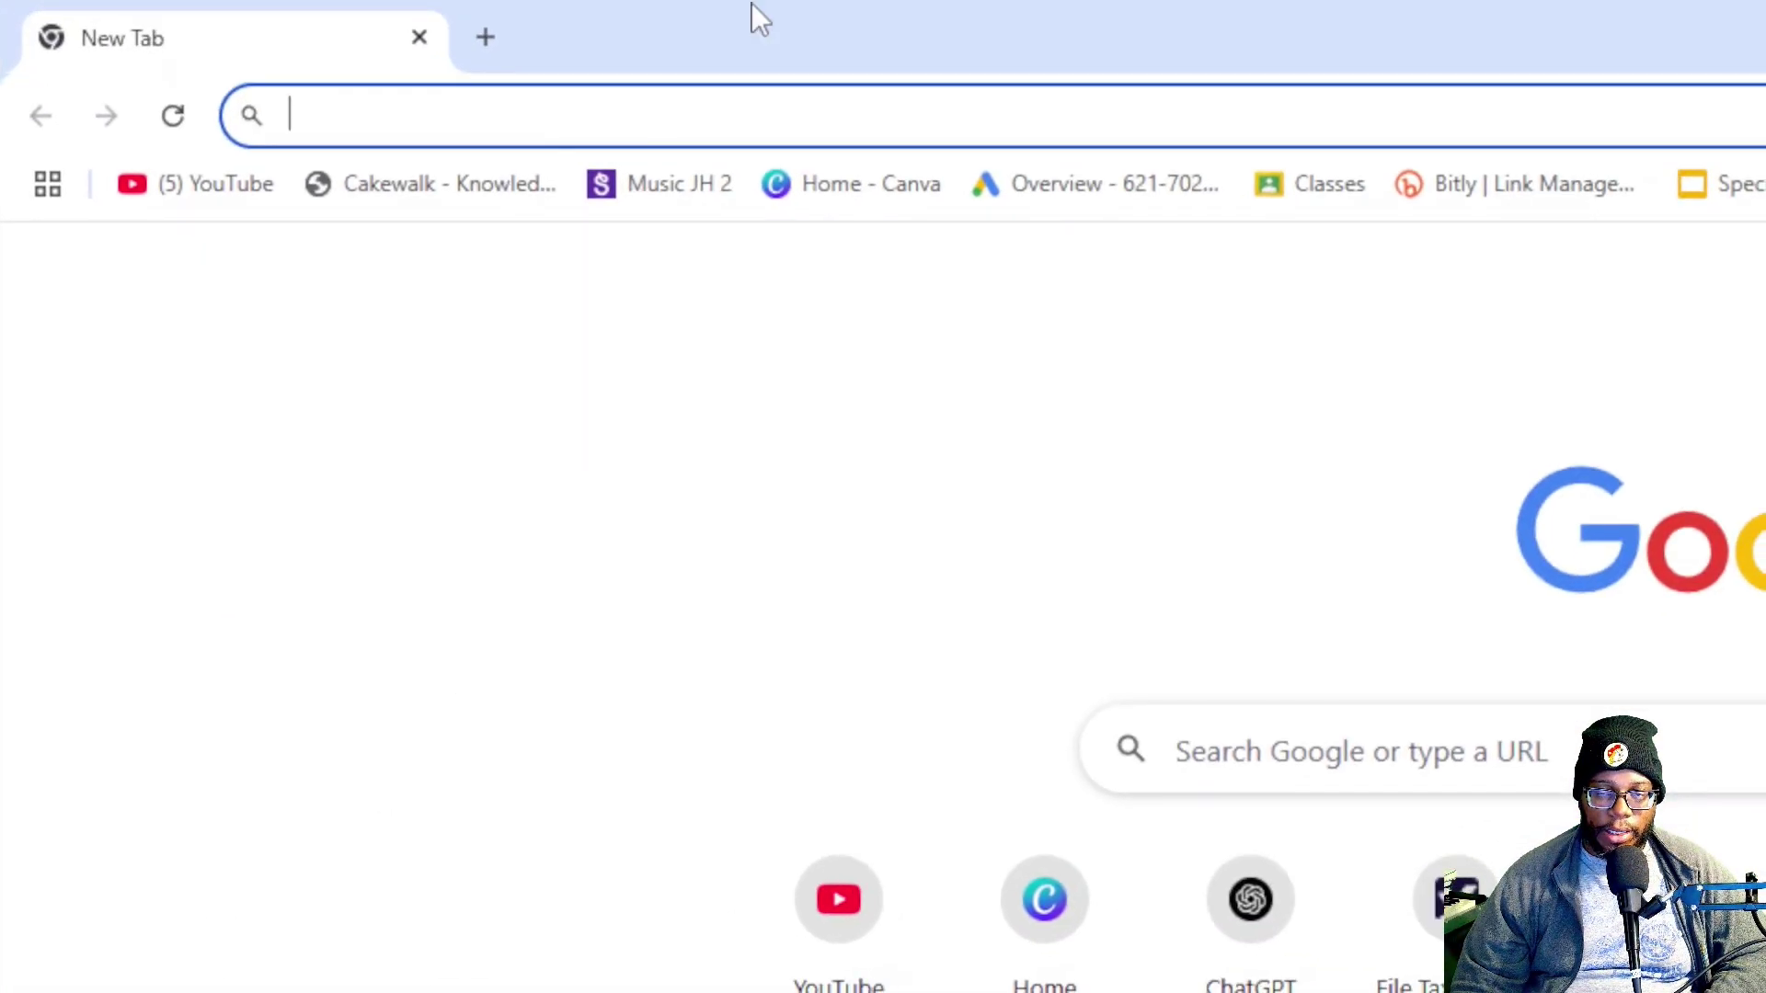
left_click(944, 99)
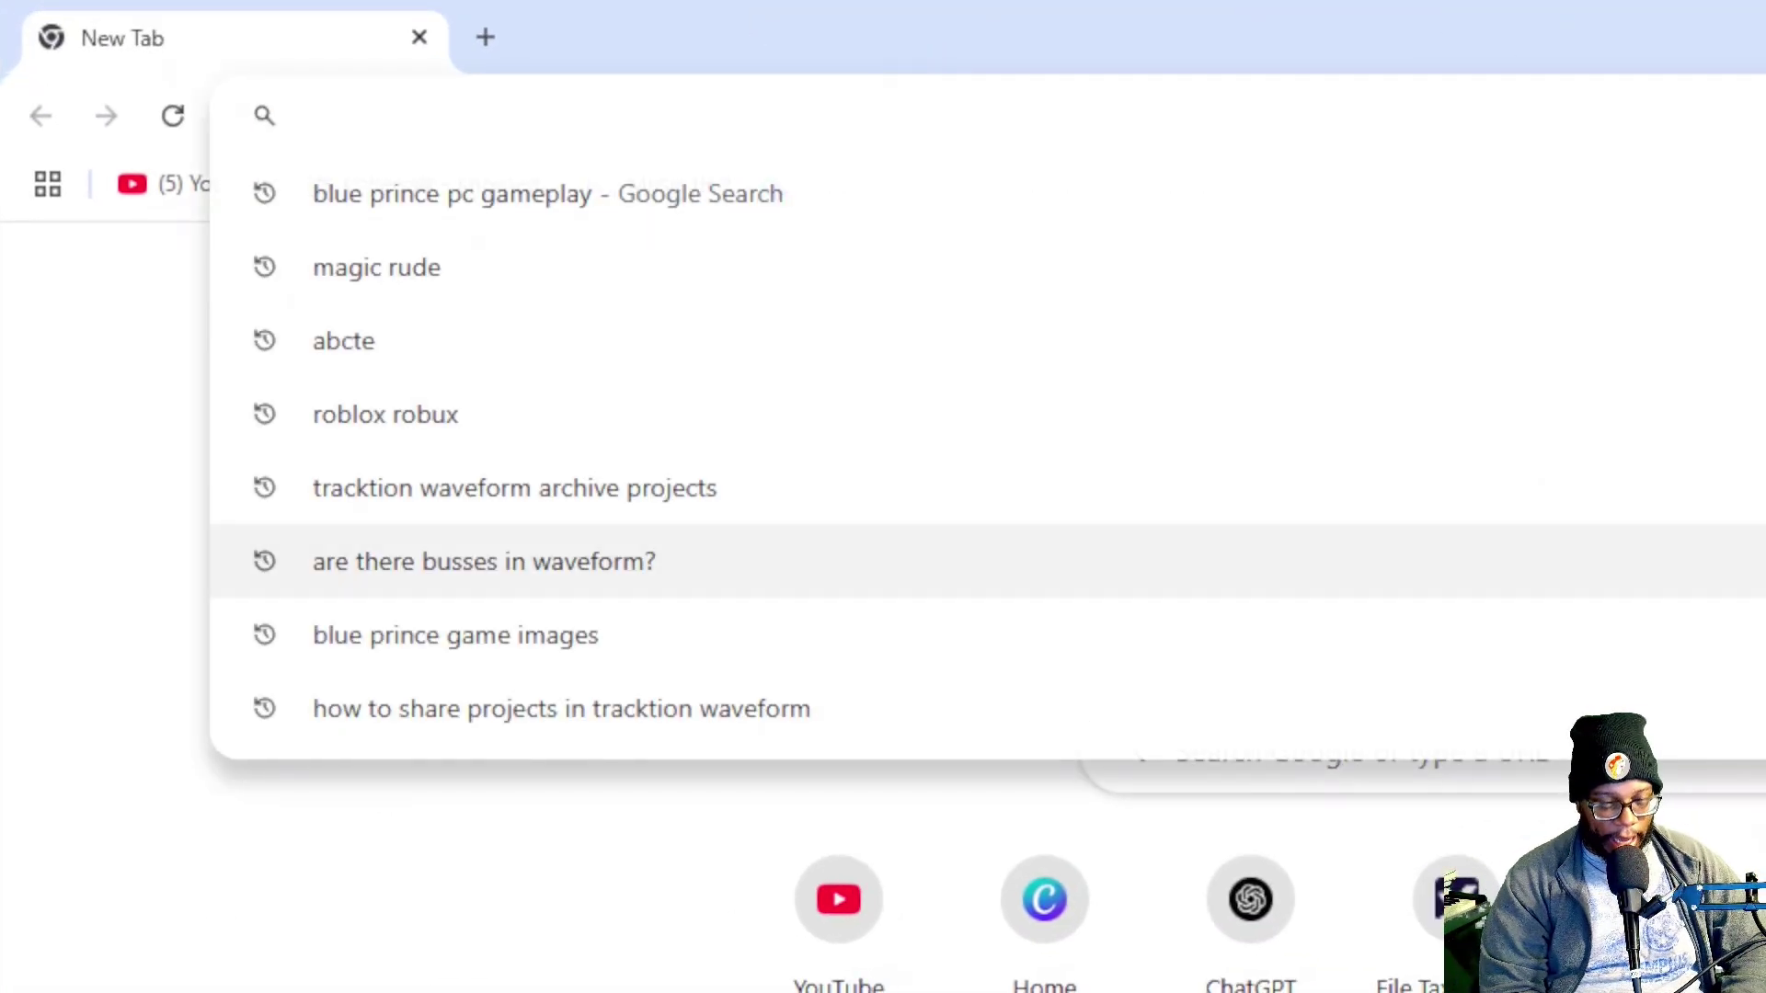
type("we")
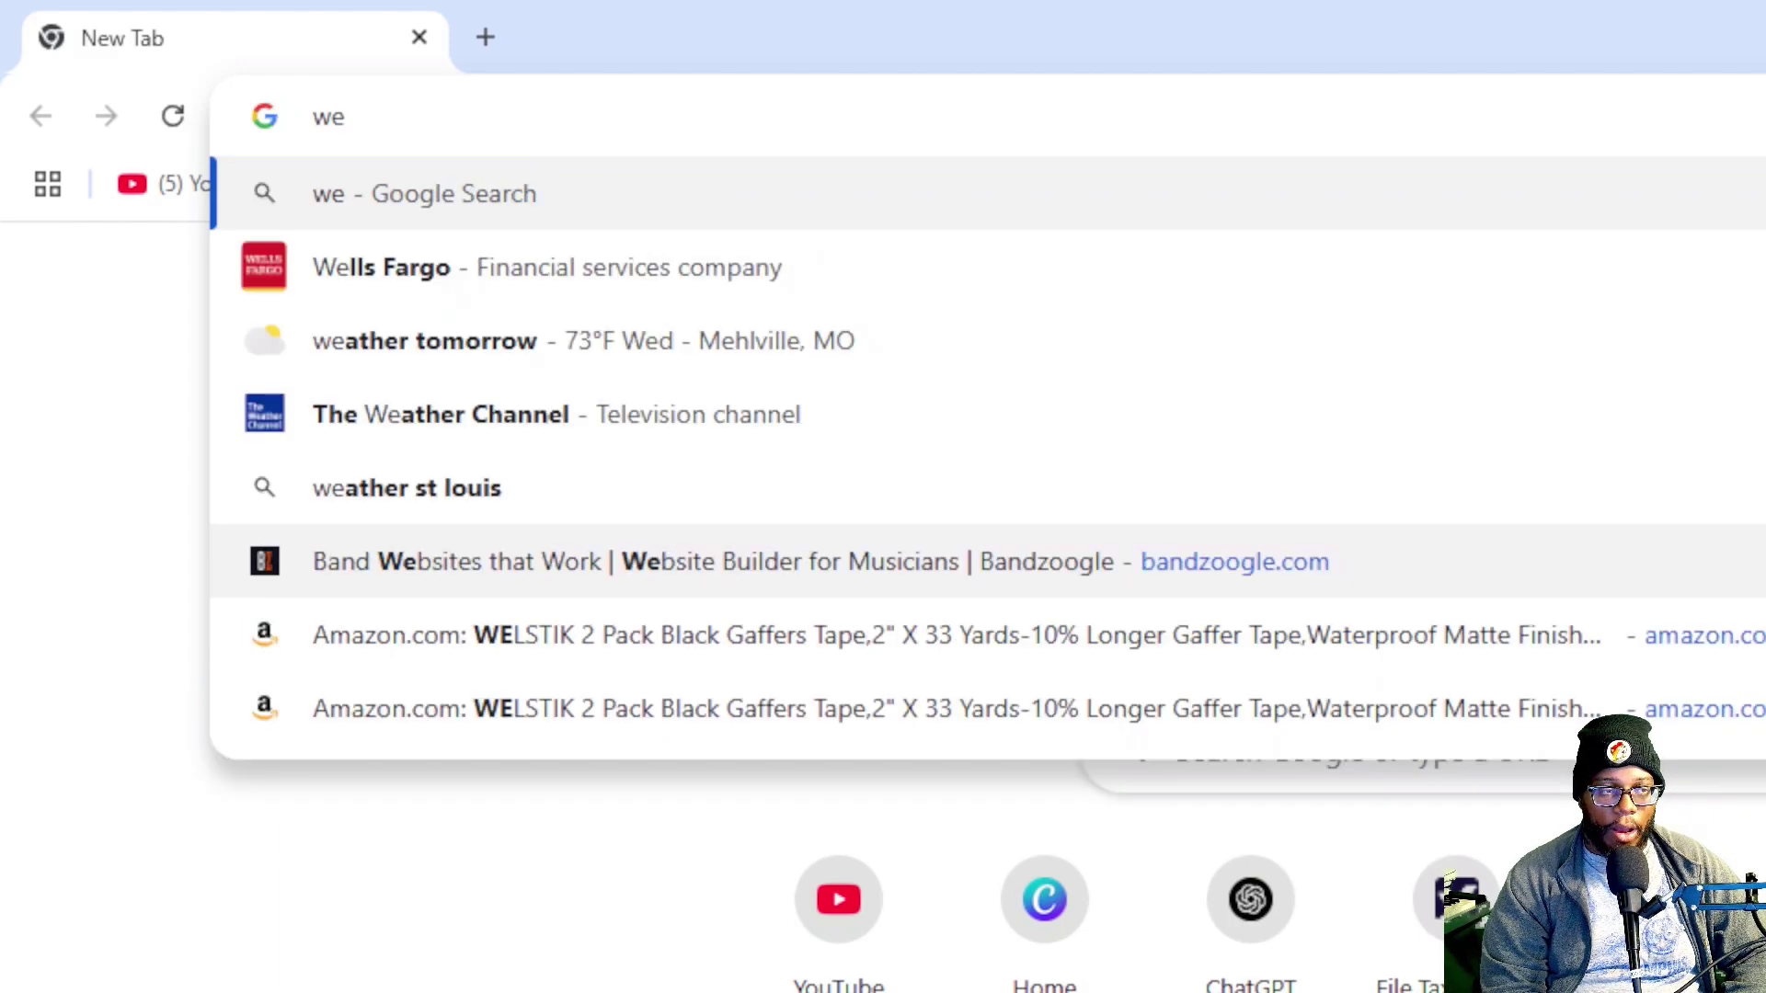
type("tranfer")
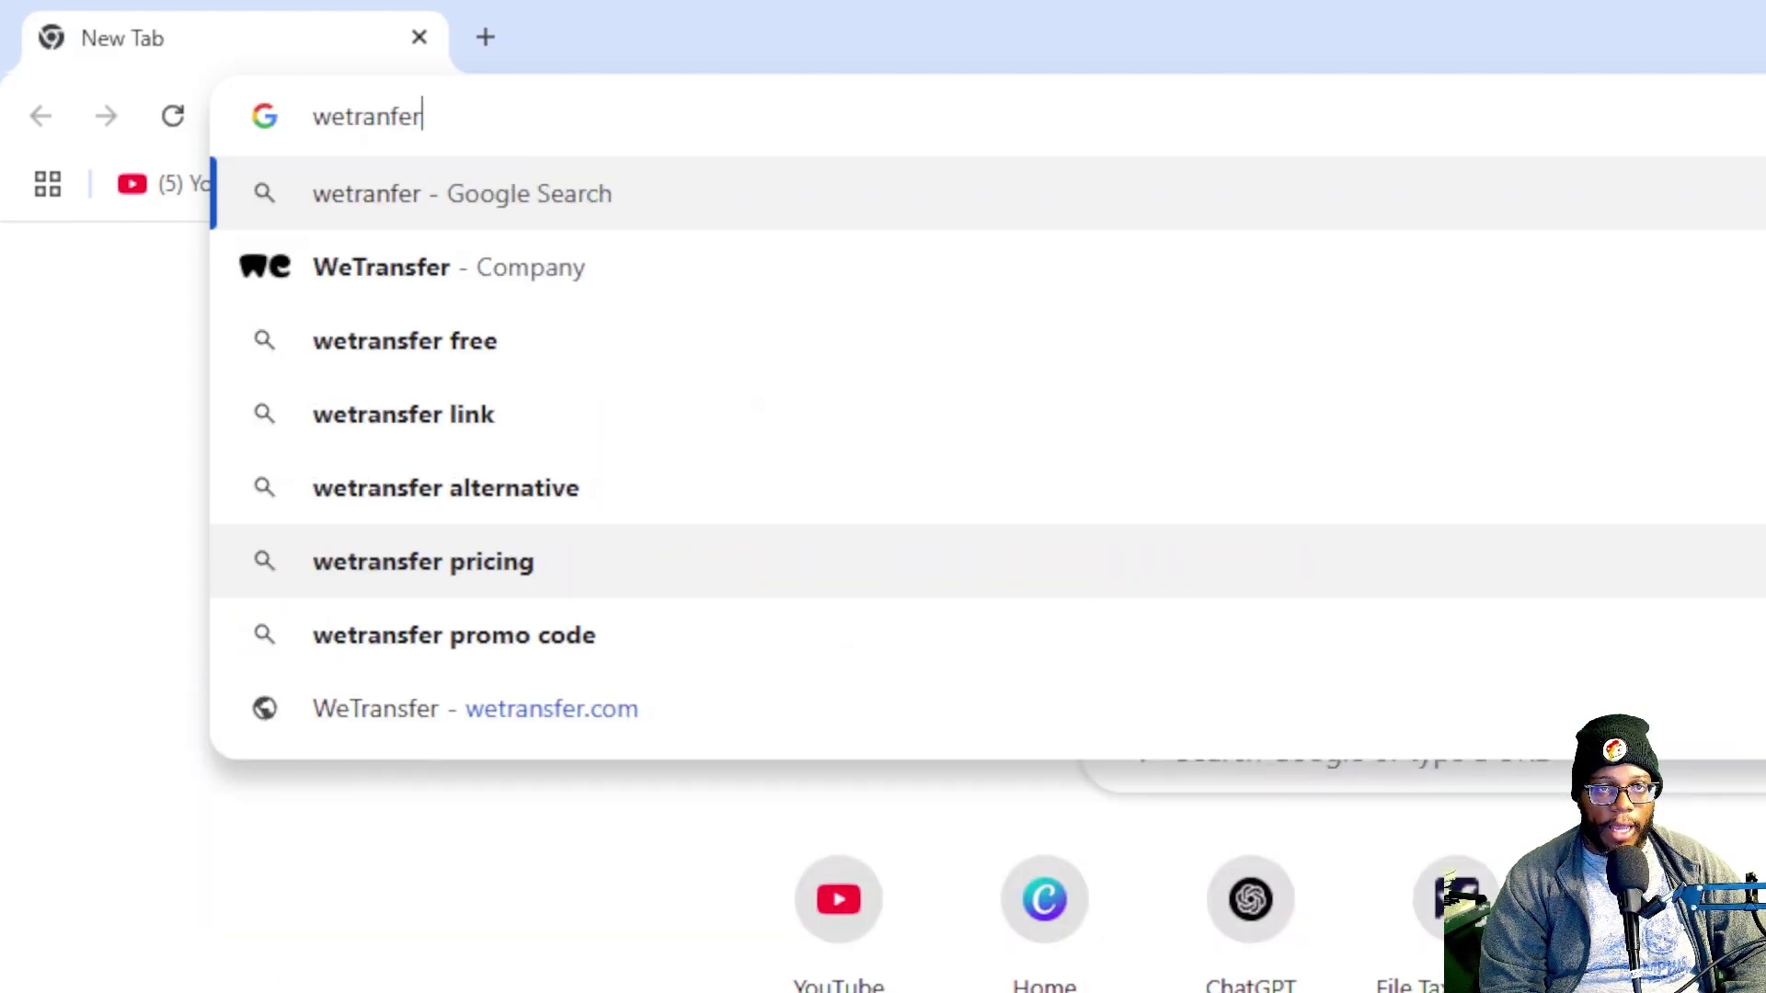
key("BackSpace")
key("BackSpace")
key("BackSpace")
type("sfre")
key("BackSpace")
key("BackSpace")
type("er")
key("Return")
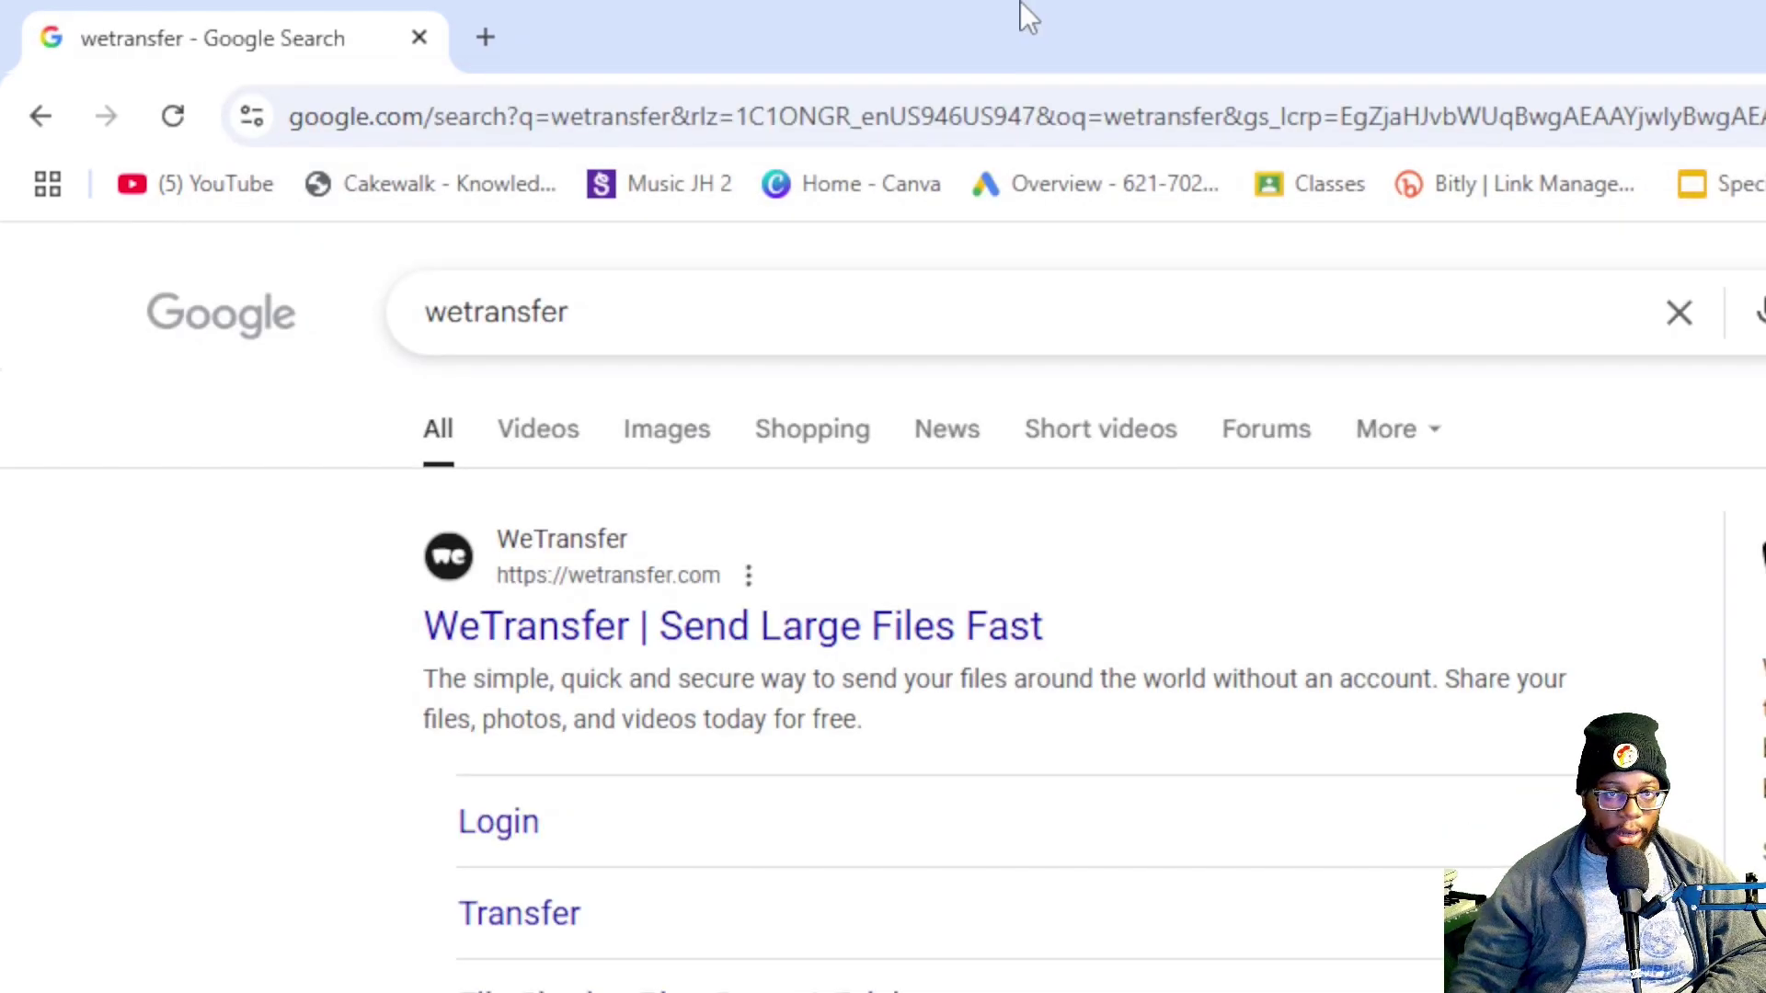
left_click(810, 630)
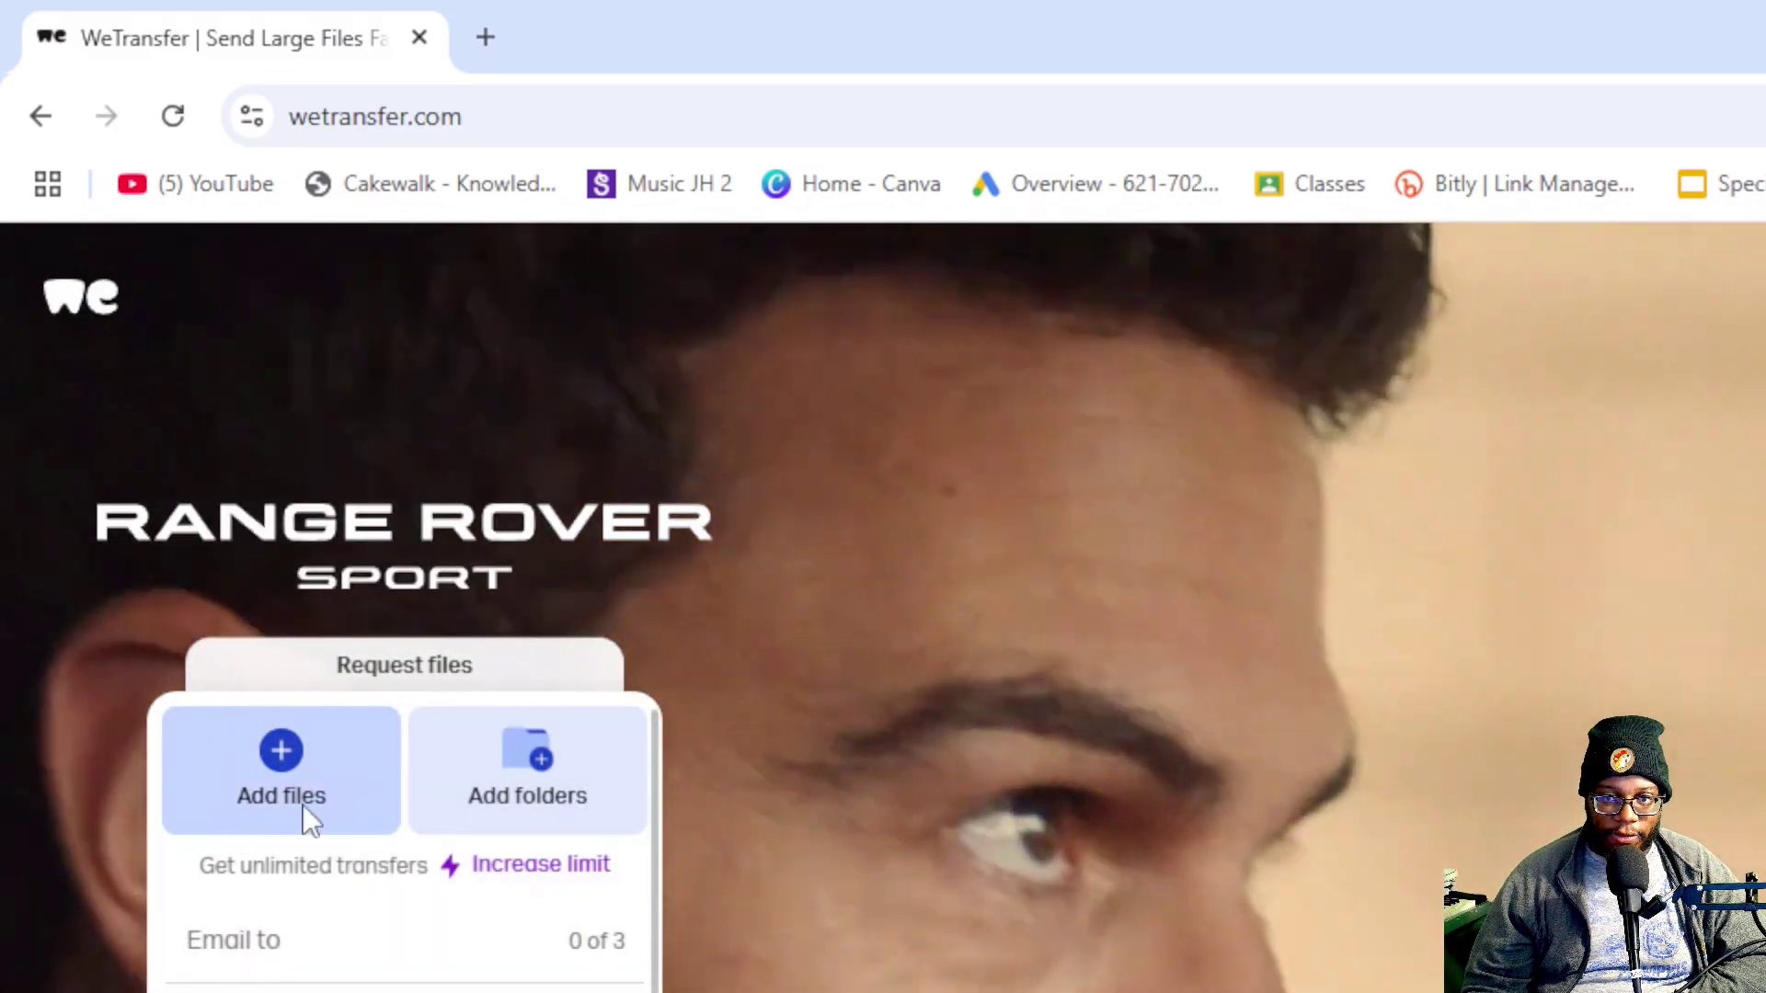
- Select both WAV files in Waveform Archive > Stem Tracks and add them to the transfer
left_click(304, 814)
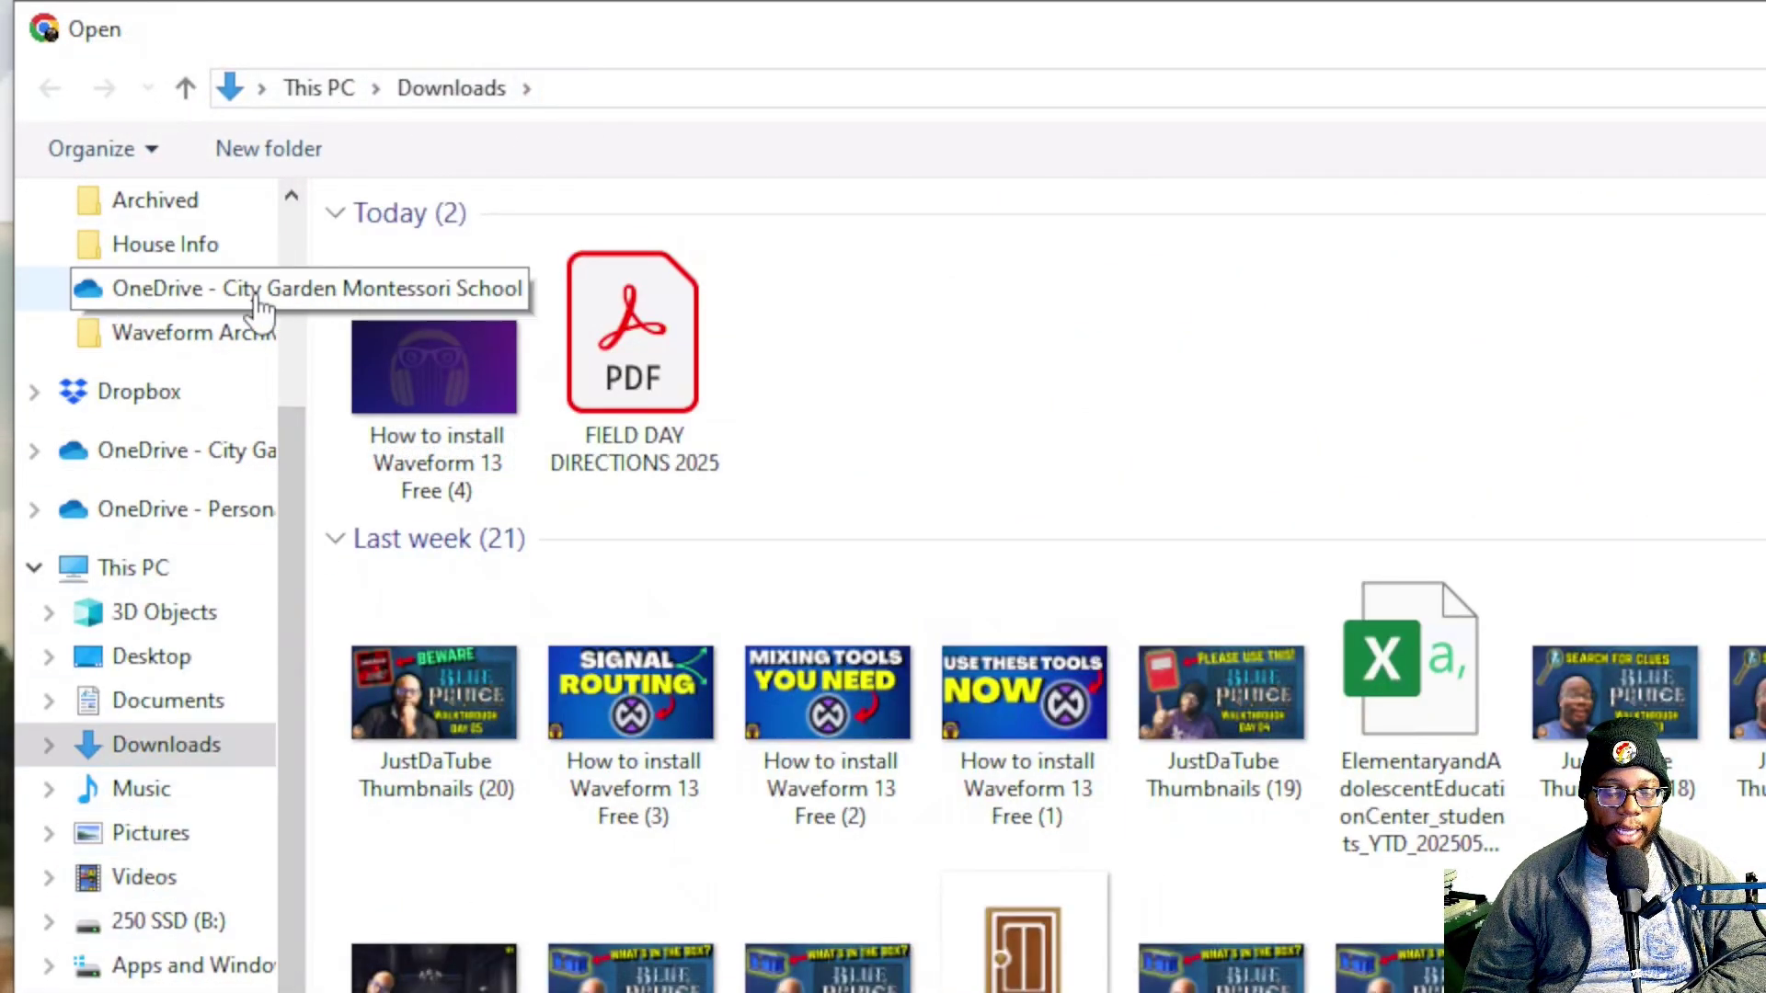
left_click(204, 351)
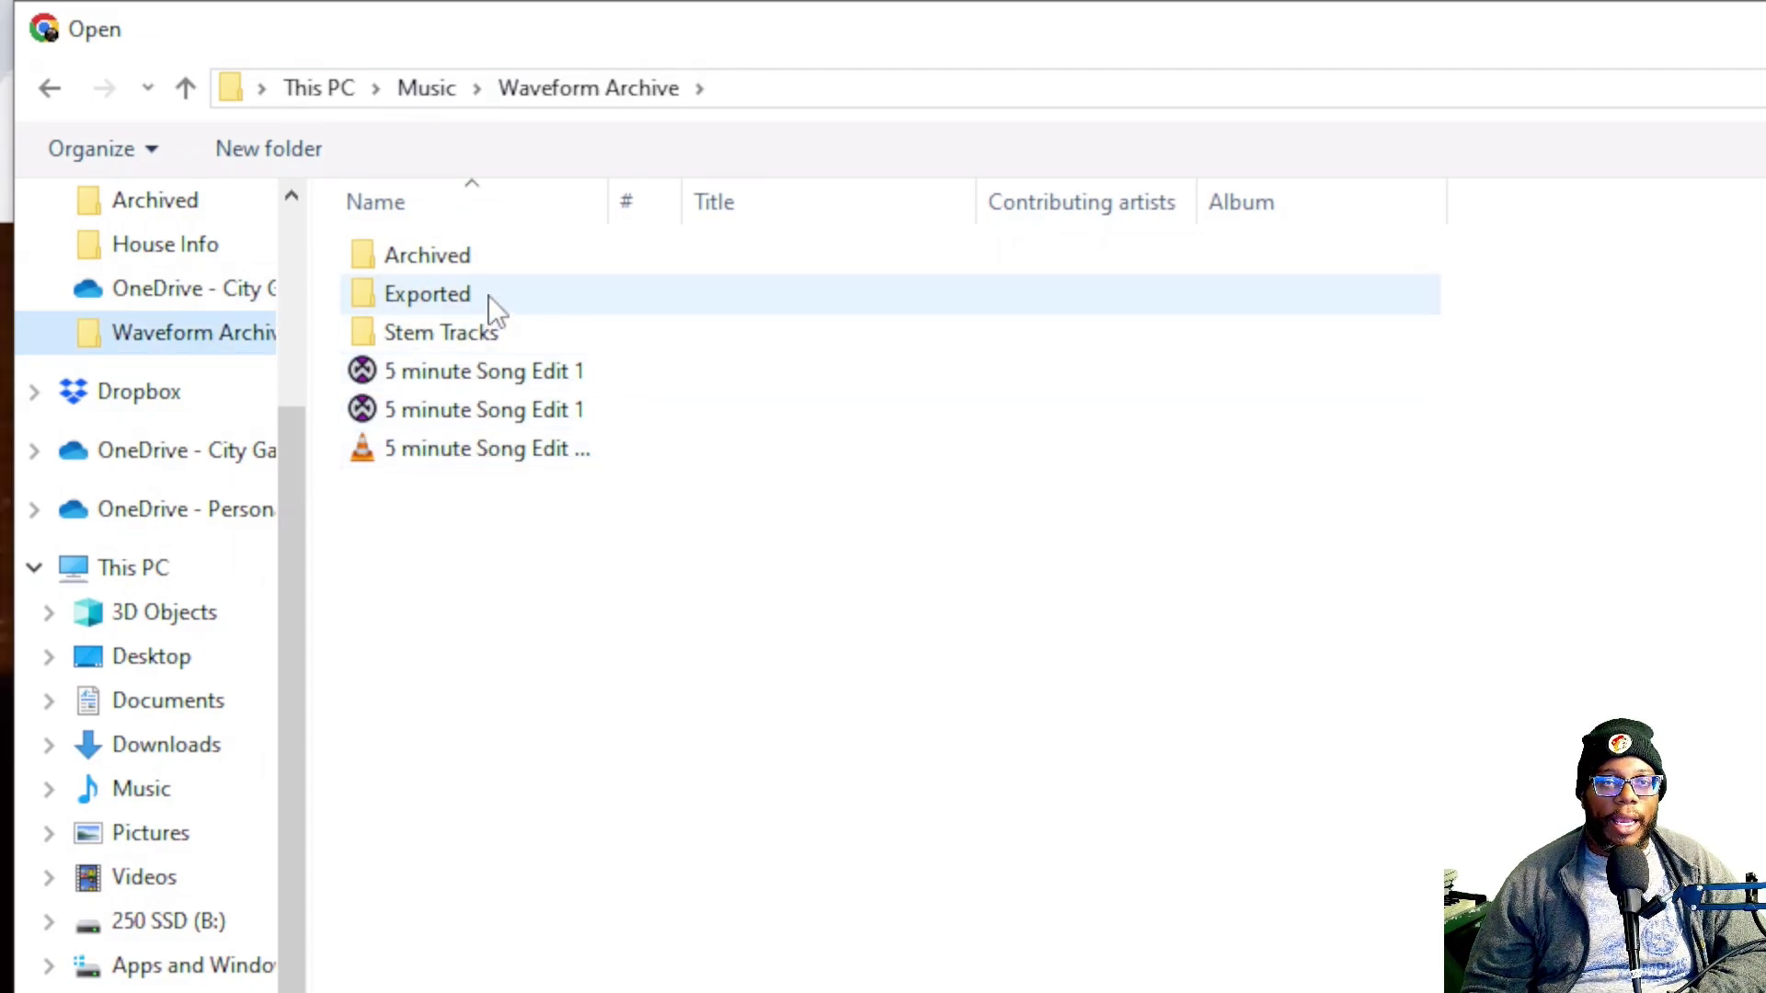
left_click(449, 348)
double_click(449, 348)
left_click(393, 308)
key("ctrl+a")
key("Return")
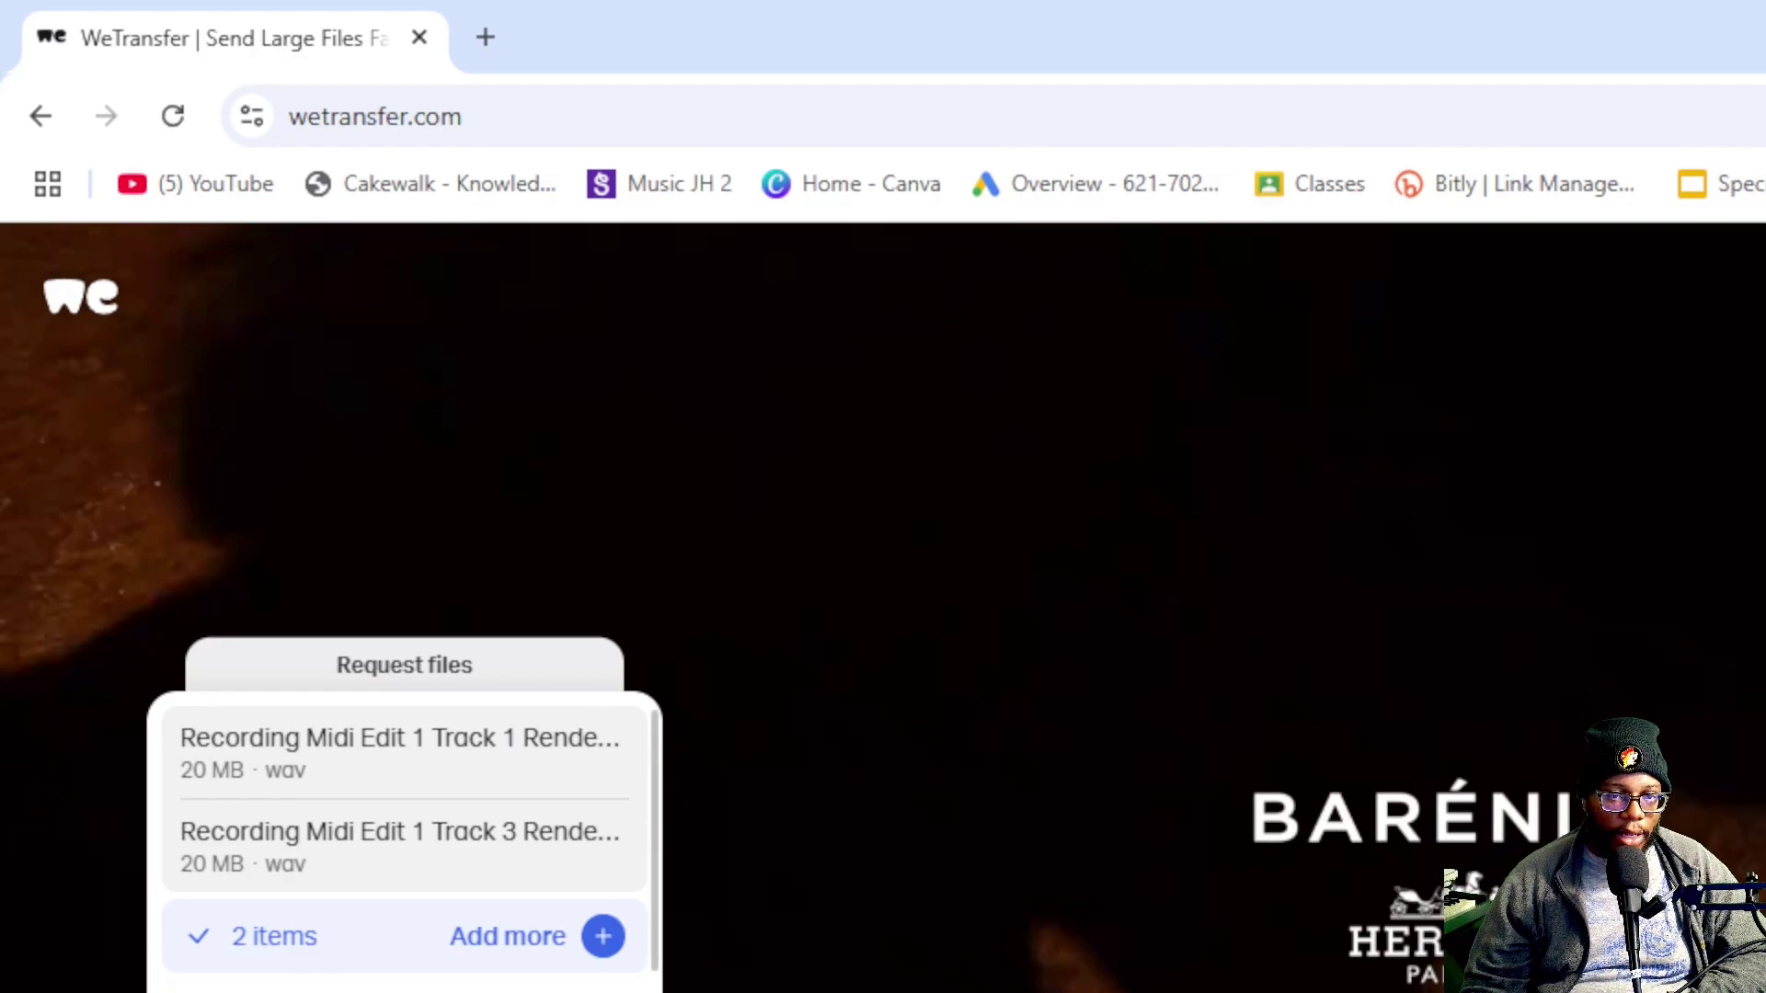
- Review the two queued 20 MB WAV stems in the upload panel, briefly focusing the Email to field
scroll(405, 841, "down", 2)
left_click(290, 894)
scroll(451, 970, "up", 2)
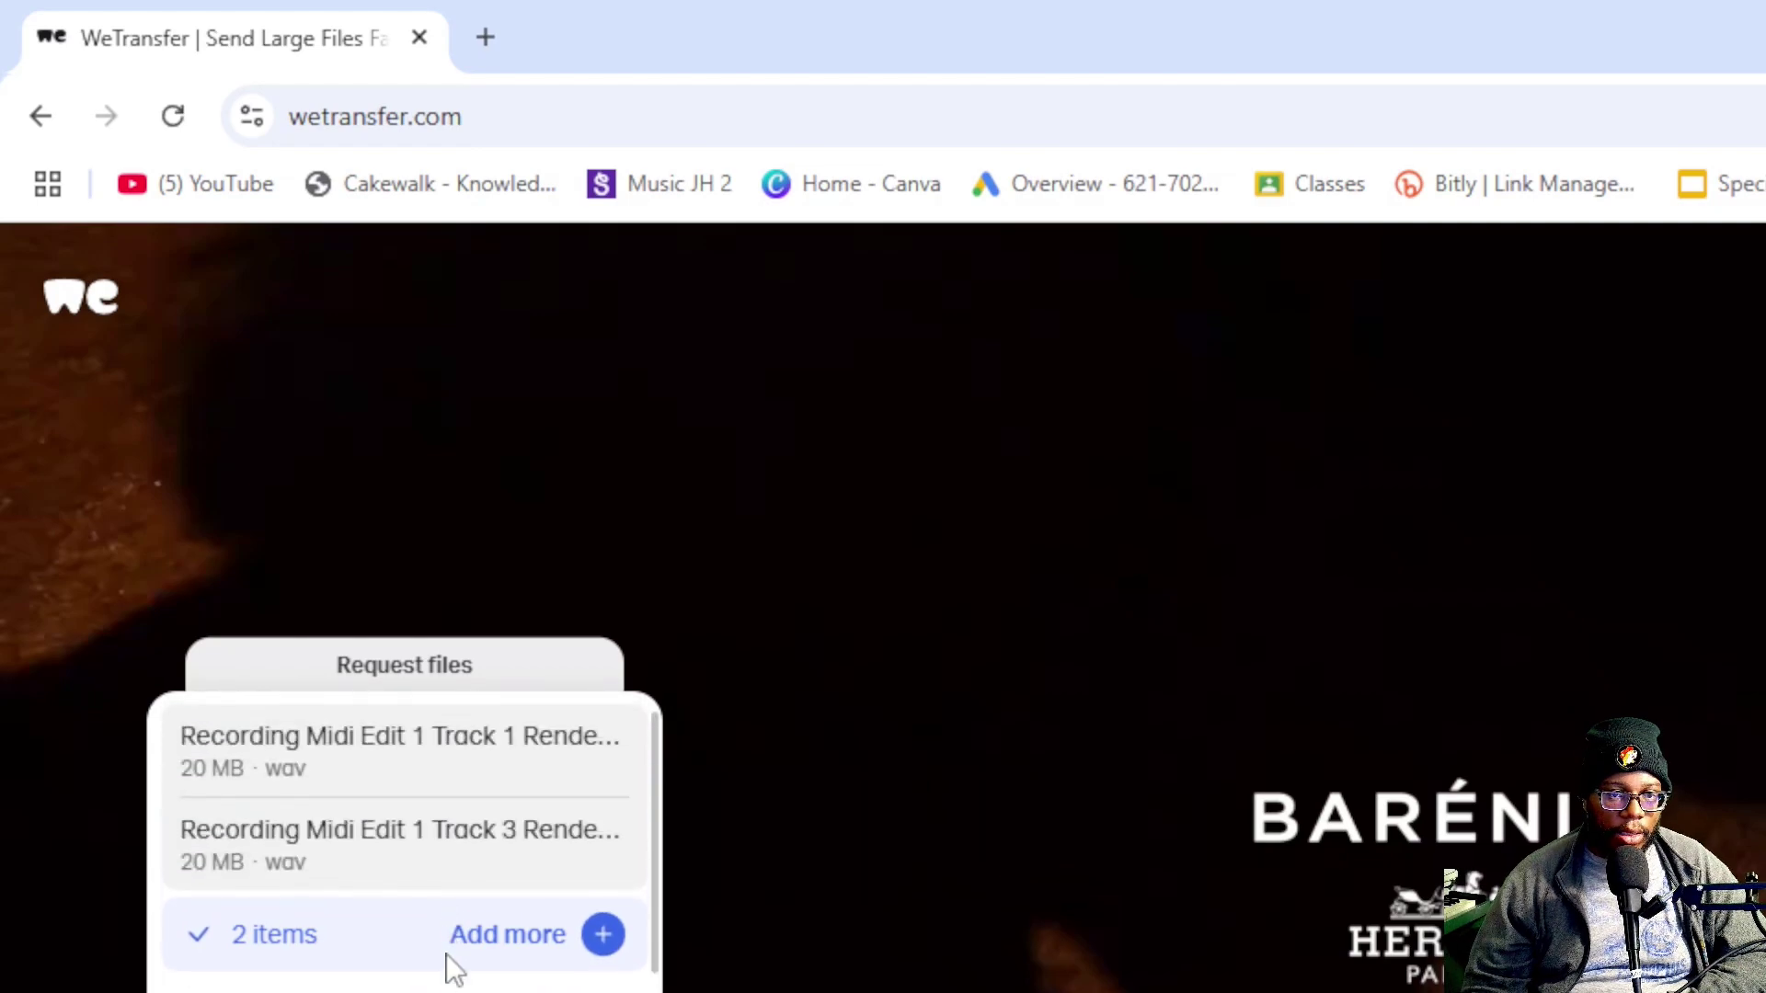